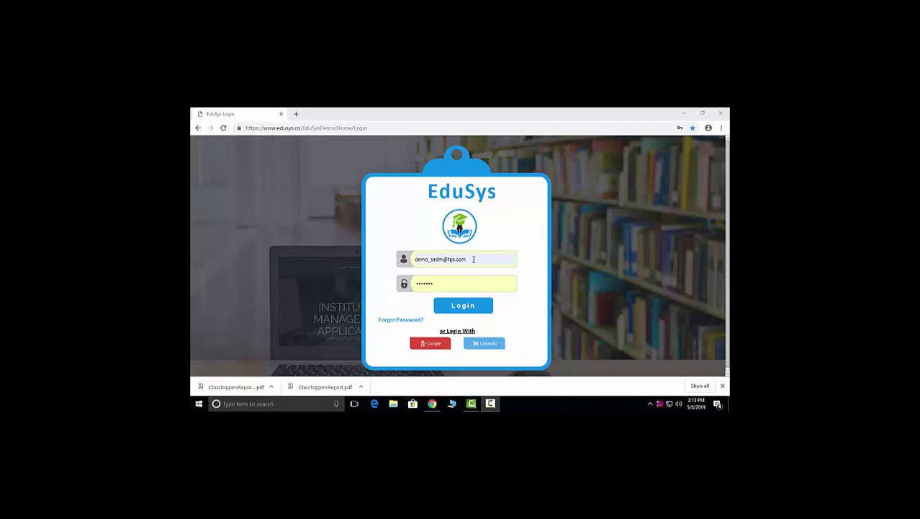
Step: Log in to EduSys with the prefilled account credentials and save the password in the browser
drag(471, 260, 404, 259)
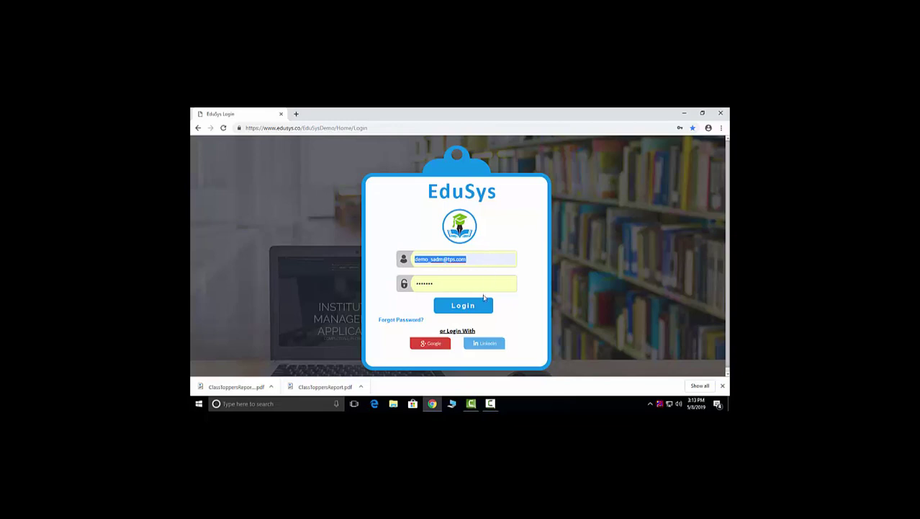
click(474, 306)
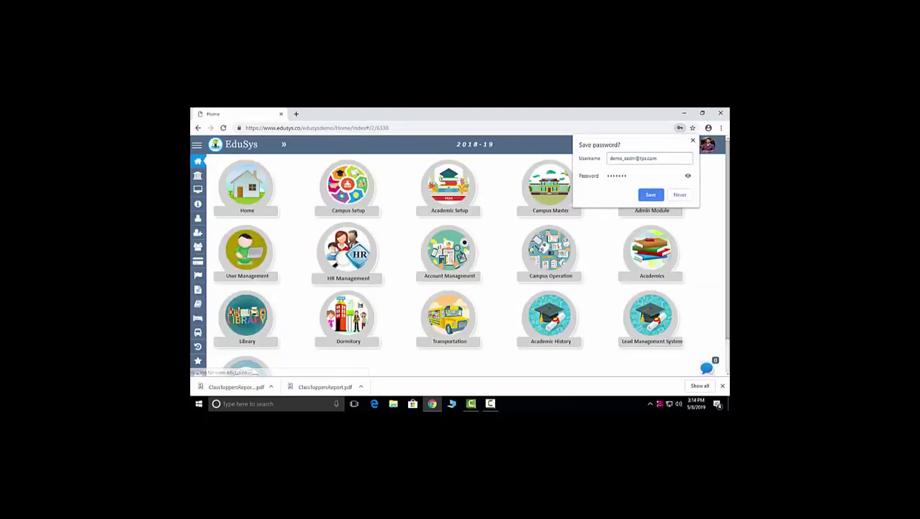
click(651, 195)
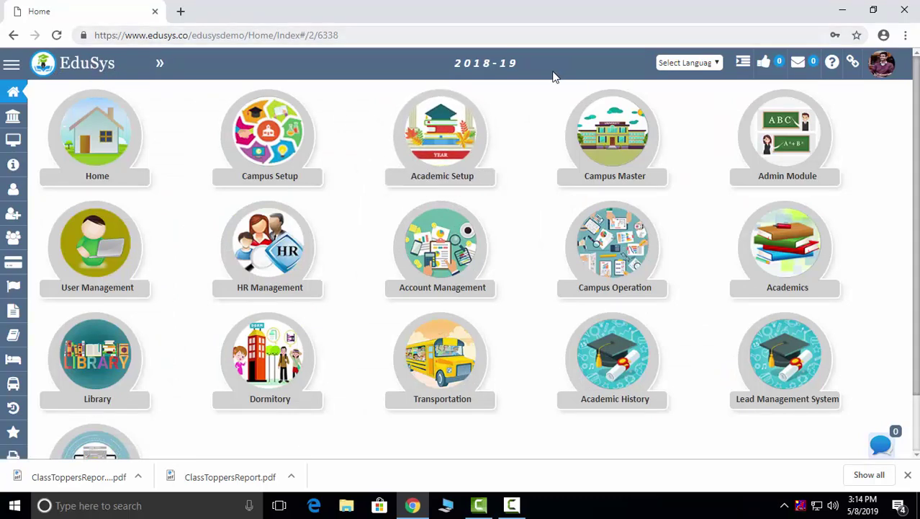
Step: Look through the available interface languages and close the list without choosing one
click(714, 62)
drag(741, 90, 724, 97)
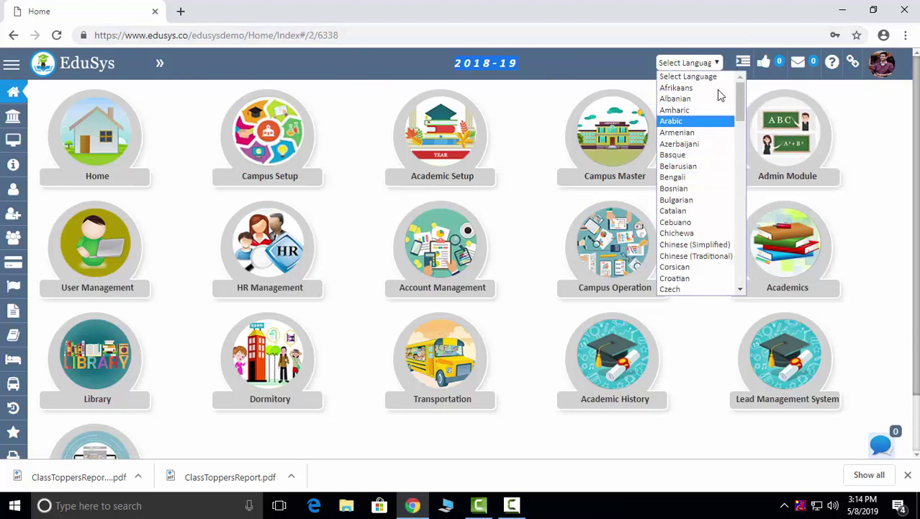
click(723, 43)
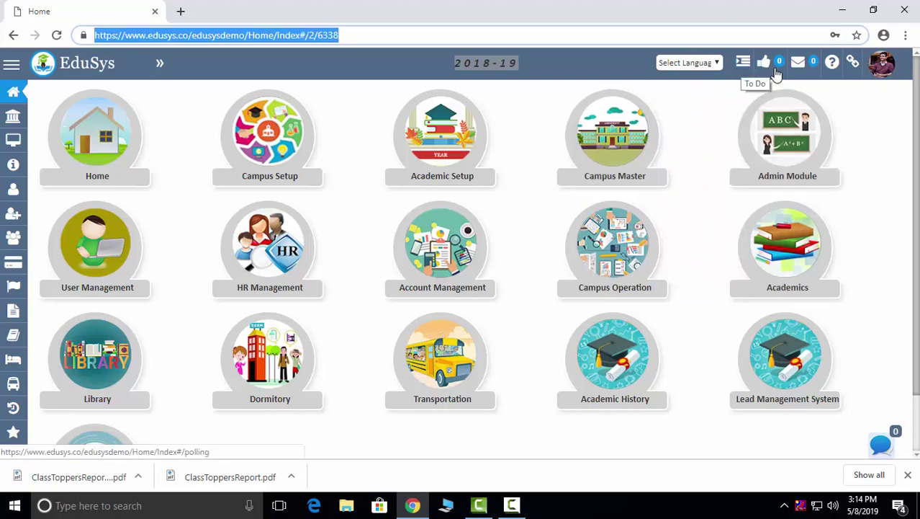
Step: Open the To-Do page and filter the to-do list to show only Completed items
click(743, 62)
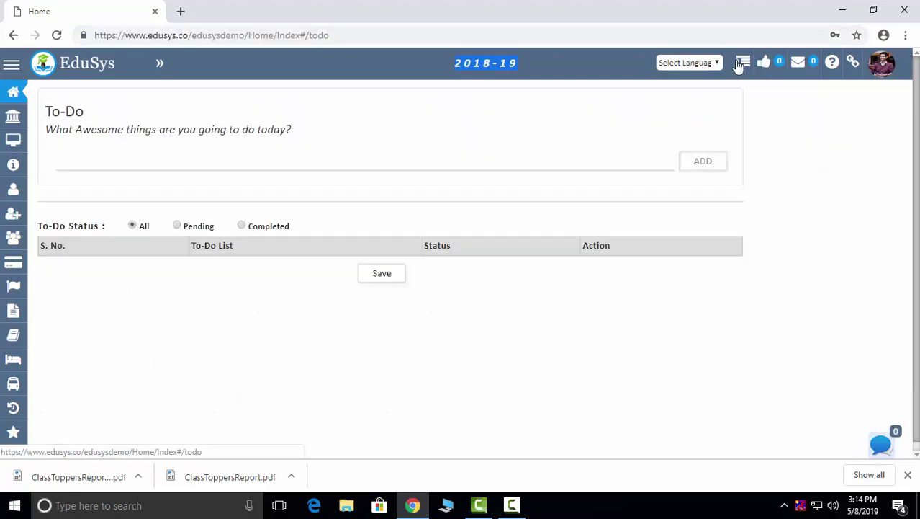
click(279, 161)
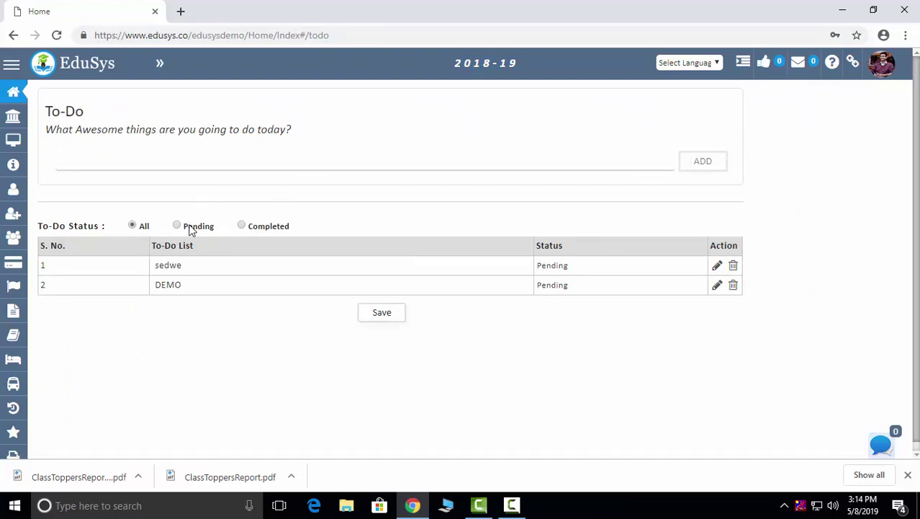
click(281, 229)
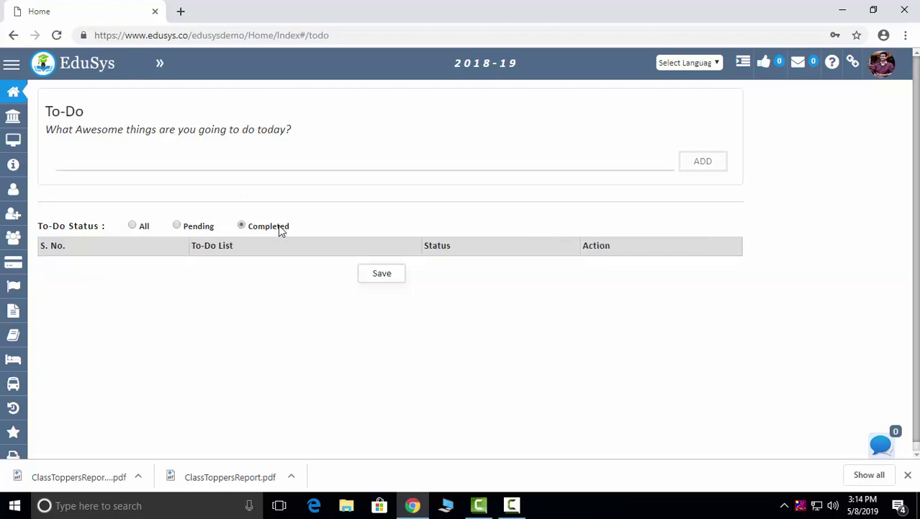
Step: View the results of the Annual Day function poll, close them, and open the mailbox
click(764, 63)
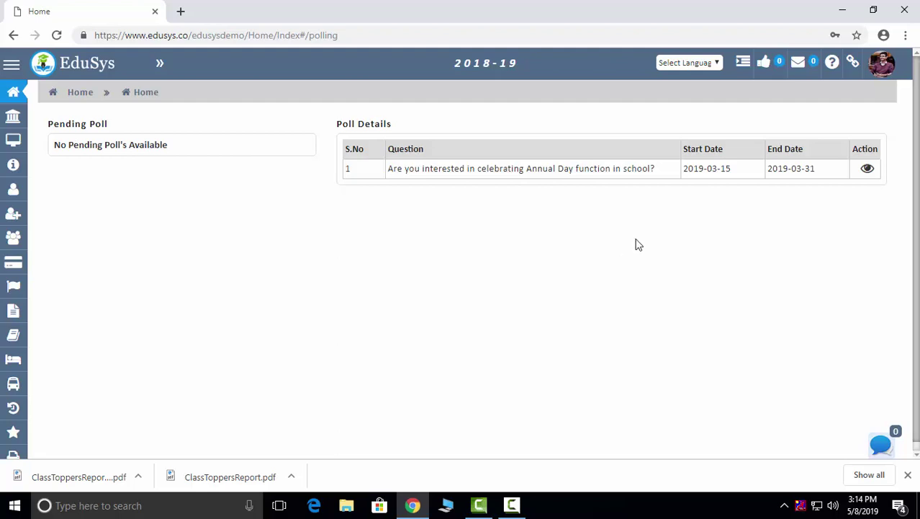
click(867, 168)
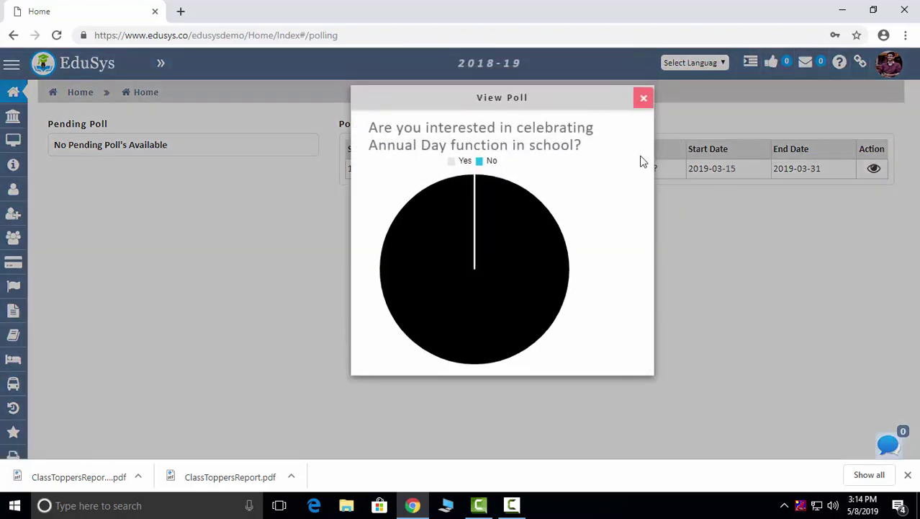
click(644, 97)
click(805, 65)
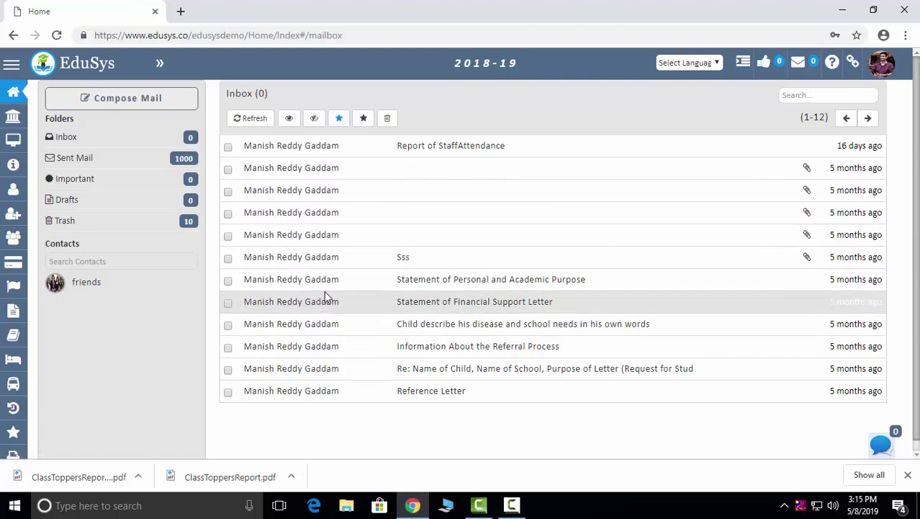
Step: Open the help and try a search for "fgfdg", clearing the search text again
click(832, 62)
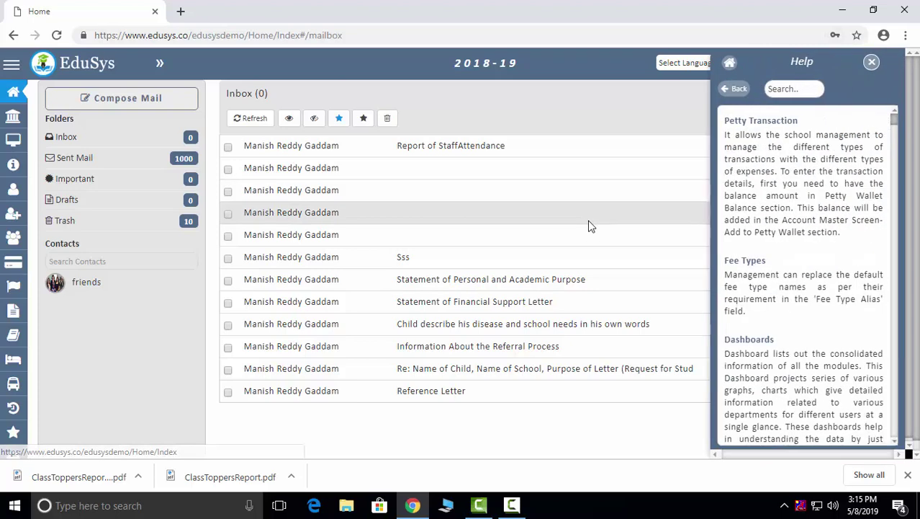
mouse_move(16, 387)
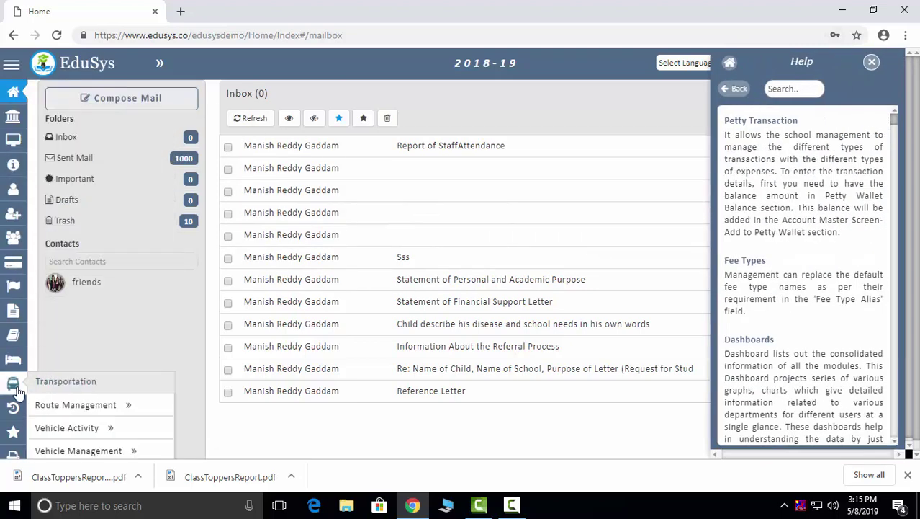
click(805, 90)
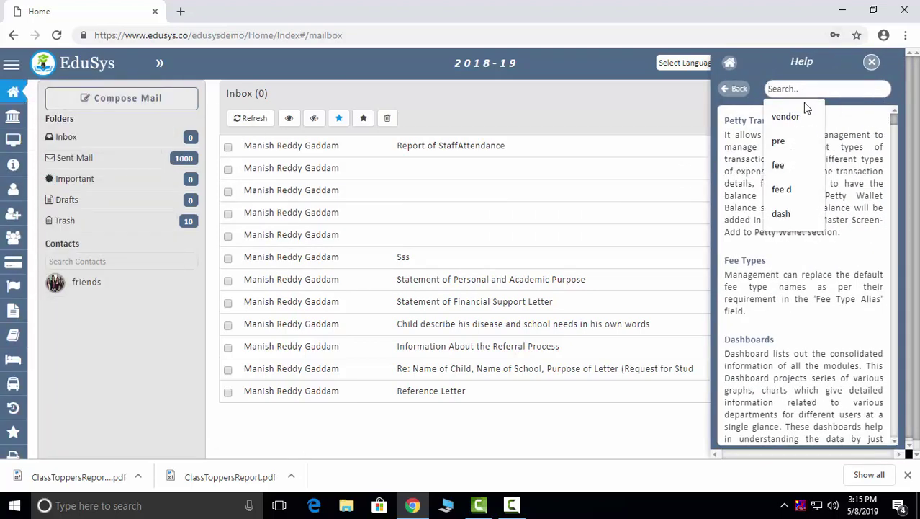
text(fgfdg)
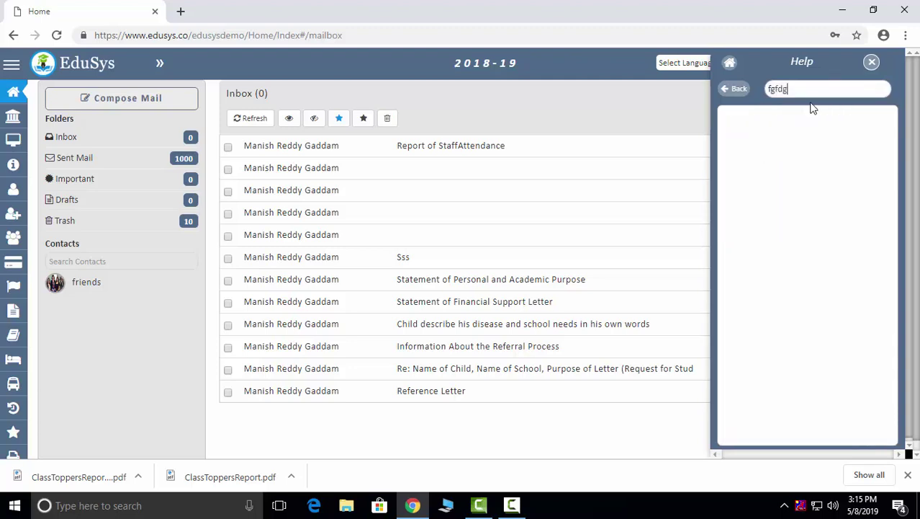
key(BackSpace)
key(BackSpace)
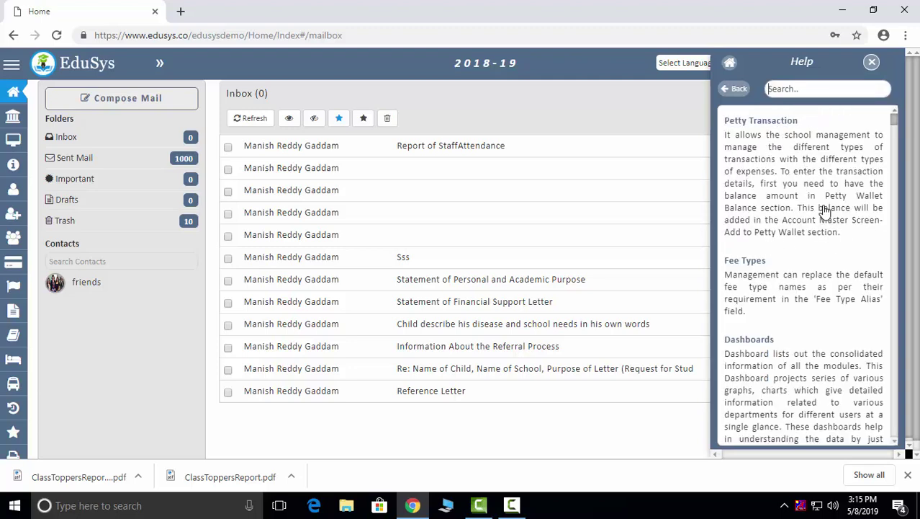
Step: Go to the Petty Transactions screen from its help topic and close the help
click(775, 121)
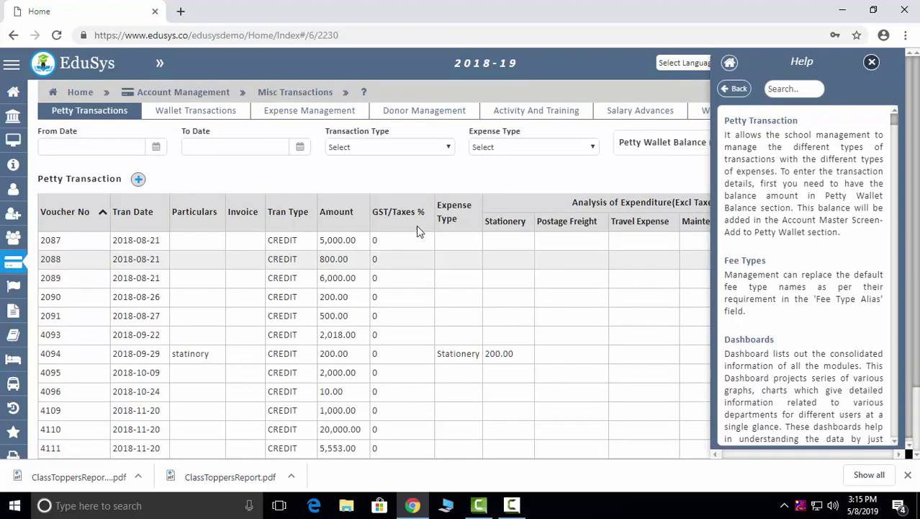
click(871, 62)
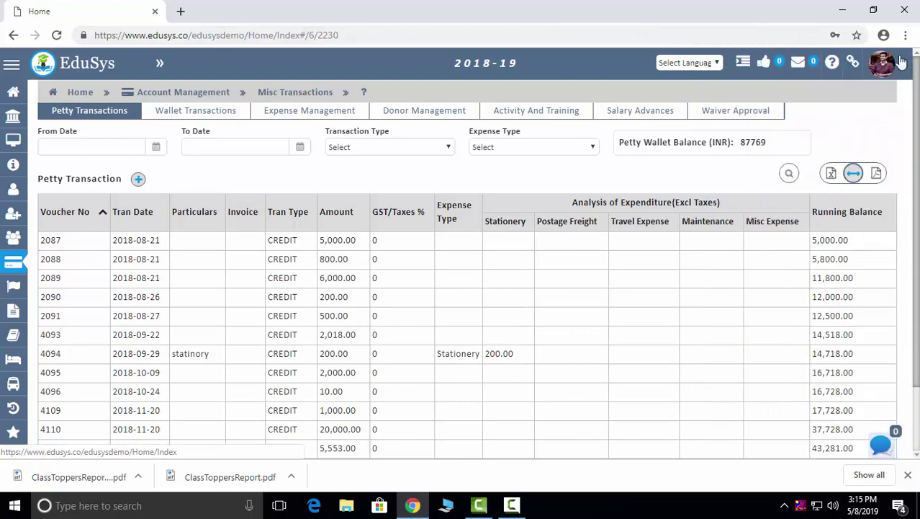
Step: Open the campus links page and look through the staff profiles
click(853, 62)
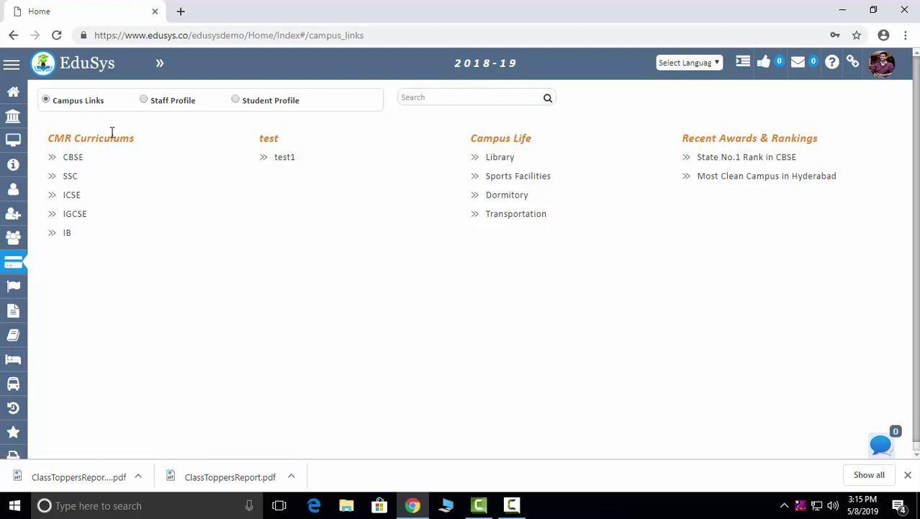
click(182, 104)
scroll(285, 309, down, 2)
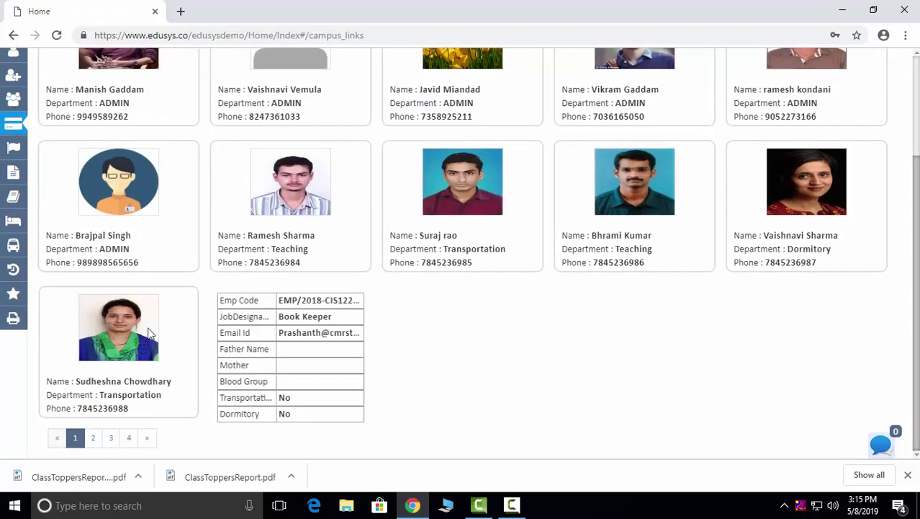
scroll(405, 300, up, 3)
Step: Switch the campus links page to Student Profile and look through the student cards
click(273, 100)
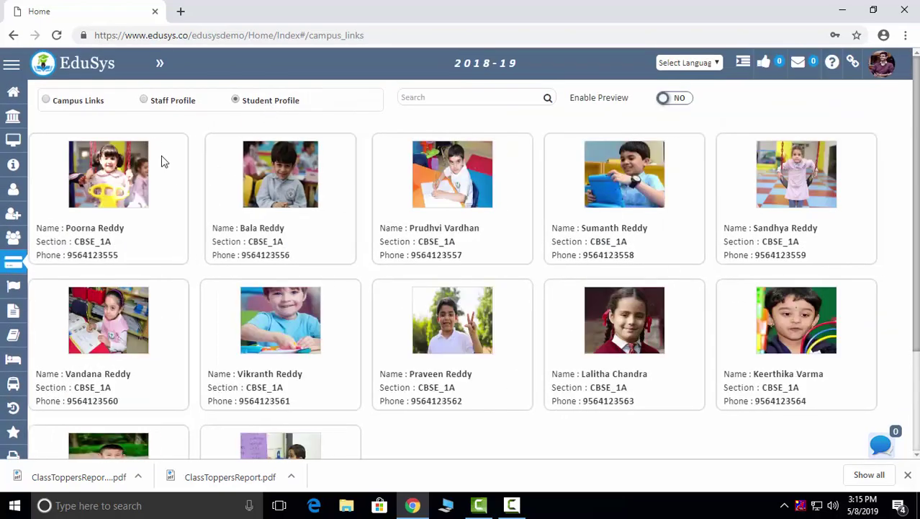
scroll(812, 292, down, 2)
scroll(504, 274, up, 2)
scroll(322, 413, down, 2)
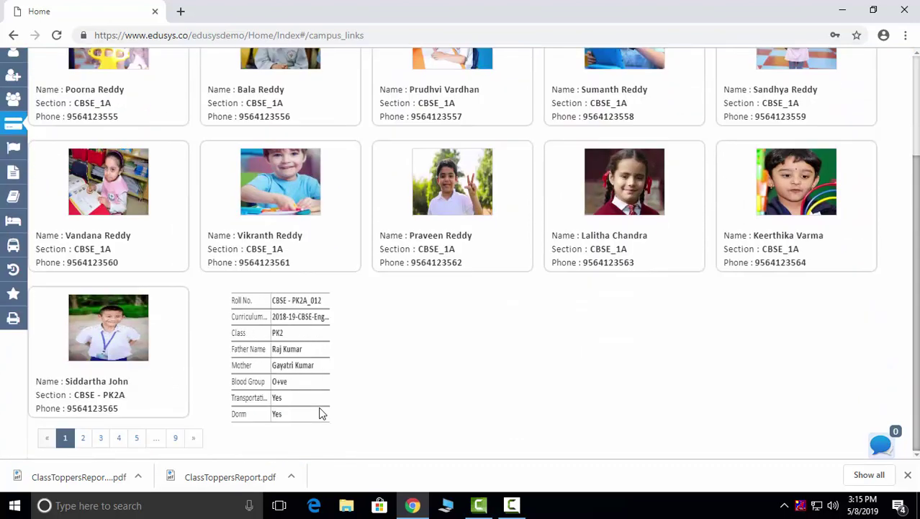
scroll(322, 414, up, 2)
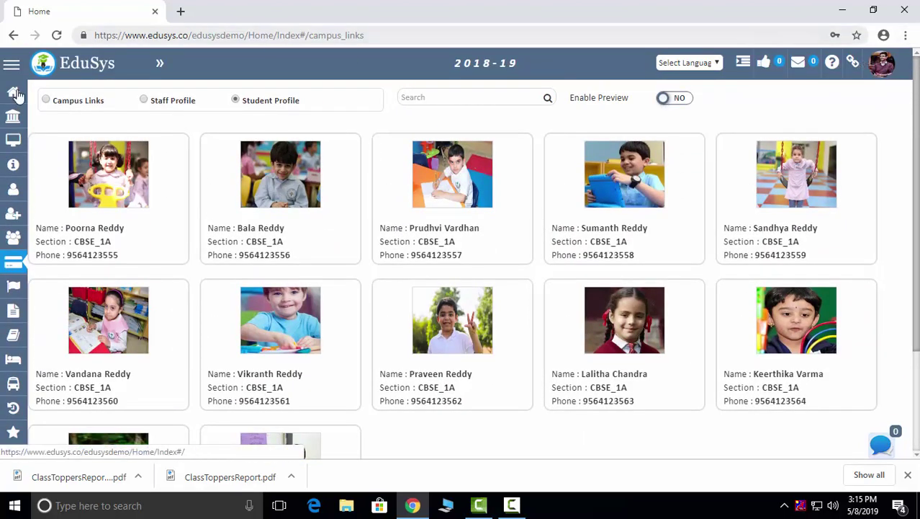
Step: Open the DashBoard from the Home module and review its charts for all branches
mouse_move(15, 92)
click(58, 91)
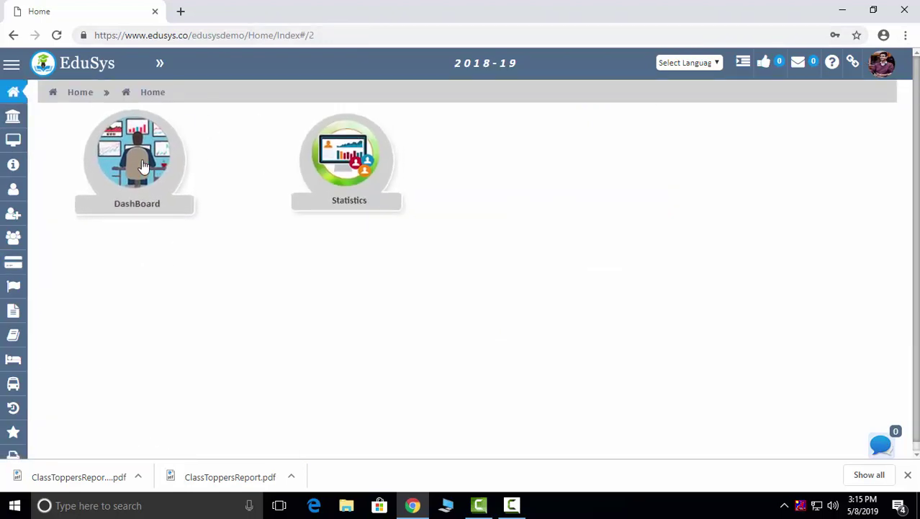
click(171, 161)
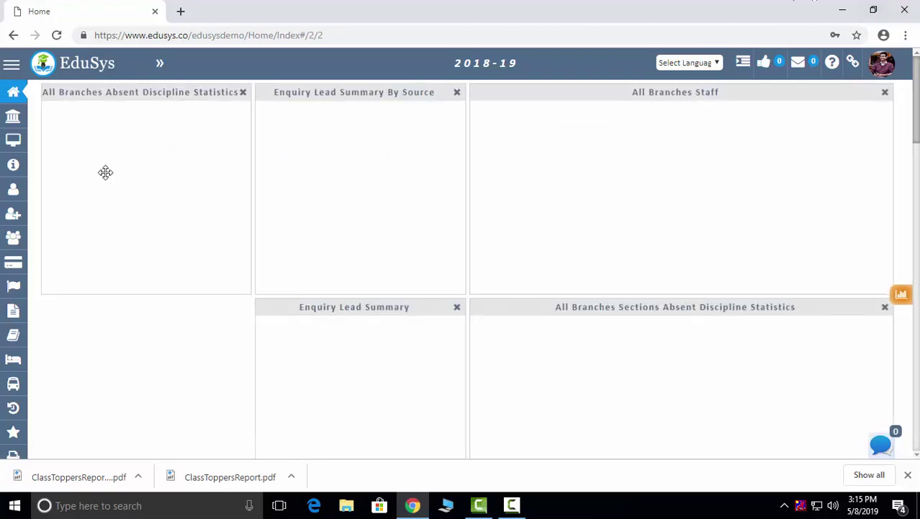
scroll(6, 412, down, 4)
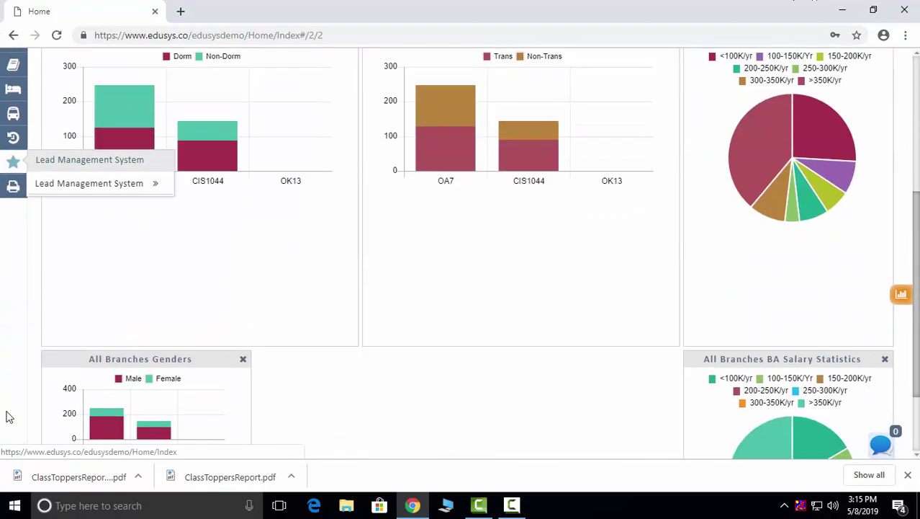
scroll(13, 224, up, 4)
scroll(828, 294, down, 5)
scroll(446, 209, up, 5)
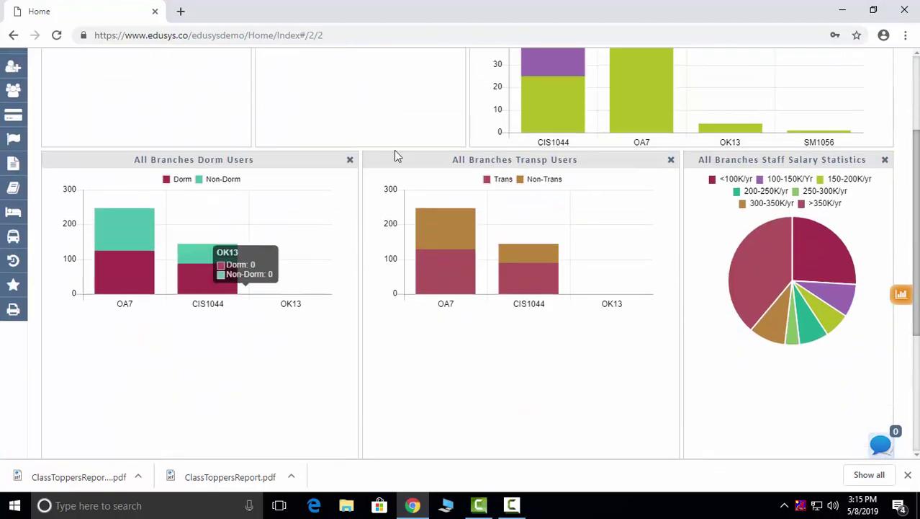
Step: Open the Home module's Statistics and review the User, Vehicle and Dormitory summaries
mouse_move(10, 103)
click(108, 139)
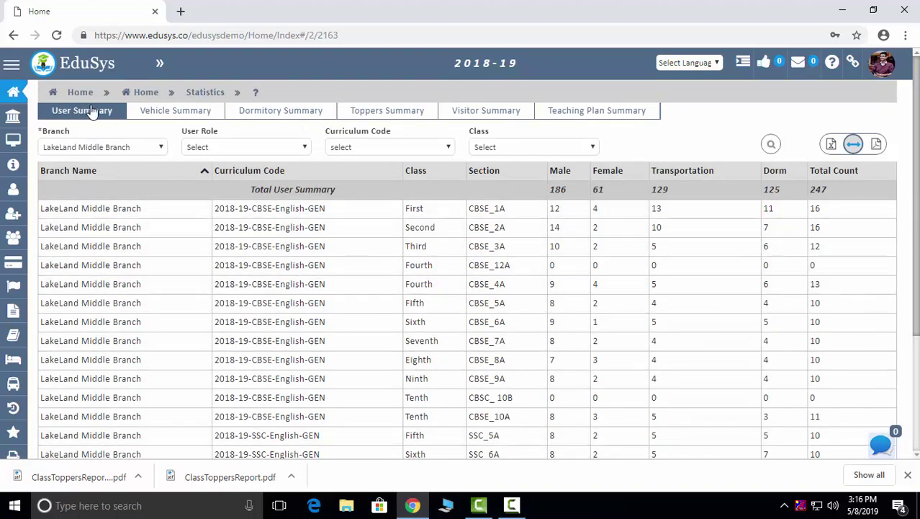
click(173, 111)
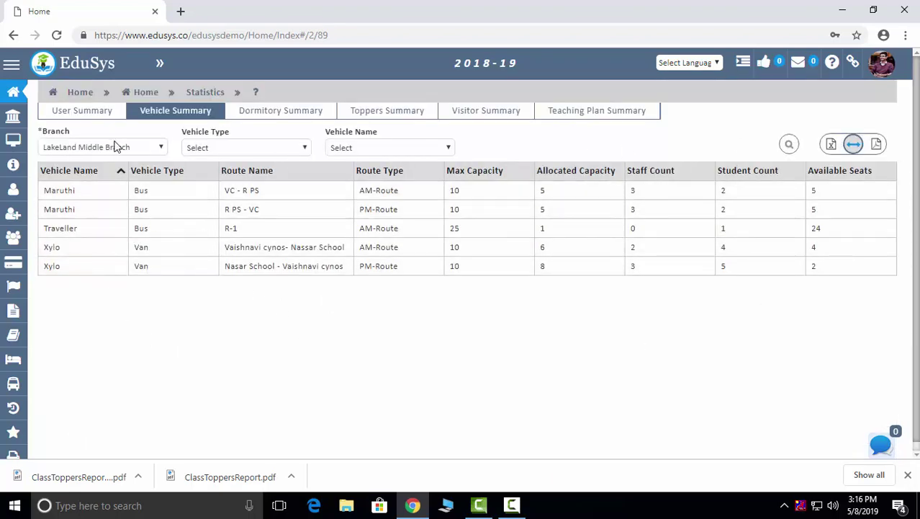
click(287, 113)
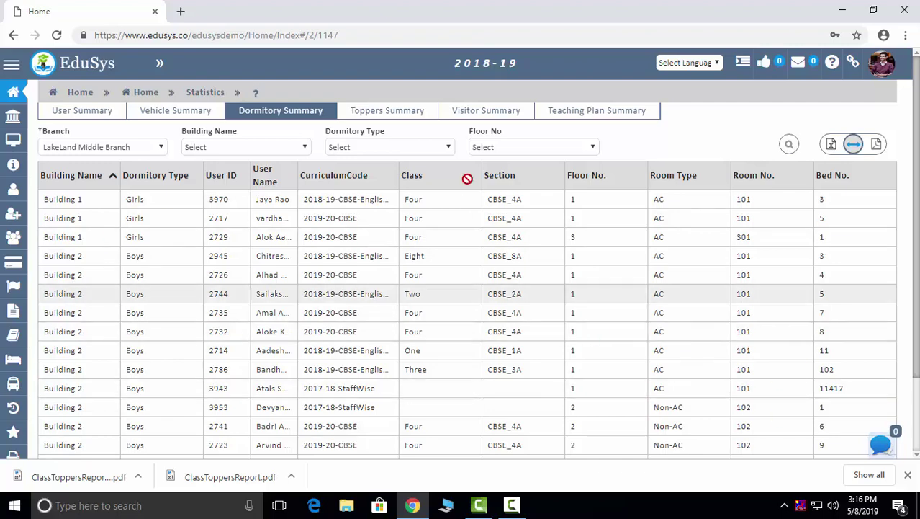
Step: Open the Toppers Summary and raise its number of top rankers to the maximum
click(393, 110)
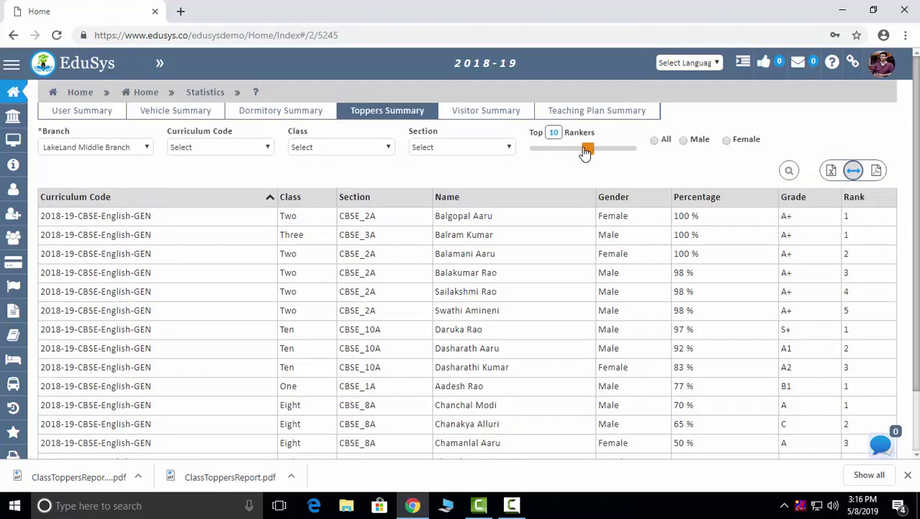
drag(588, 148, 643, 152)
Step: Open the Visitor Summary and set its month filter to 2019-05
click(475, 113)
click(424, 272)
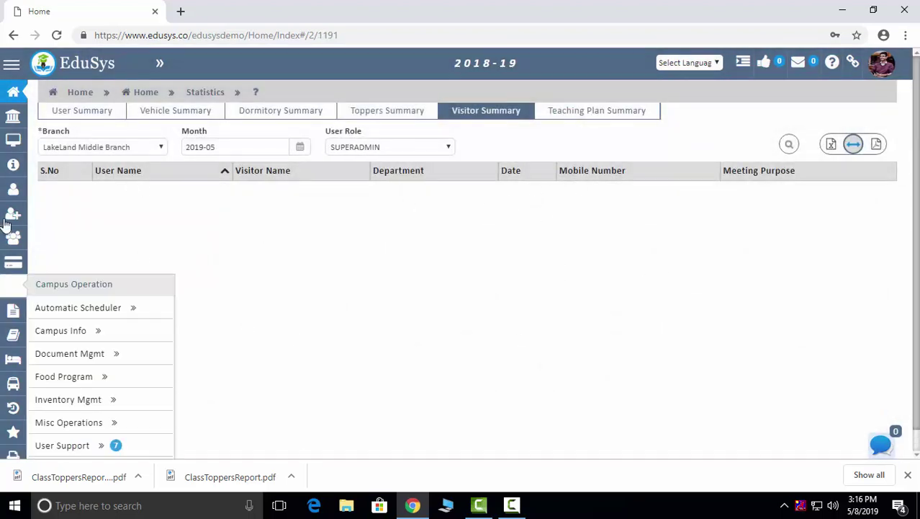
click(301, 148)
click(310, 210)
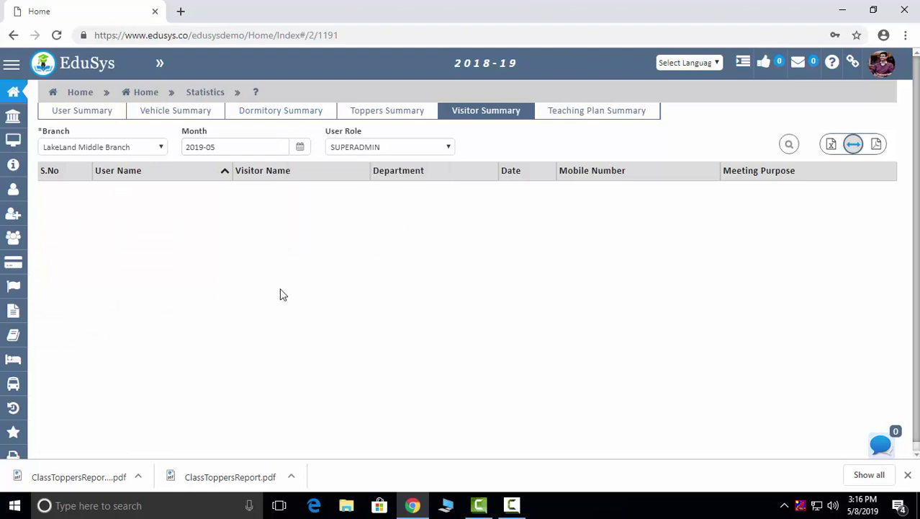
Step: Filter the Visitor Summary by the BRANCHADMIN, STAFF and STUDENT user roles in turn
click(409, 149)
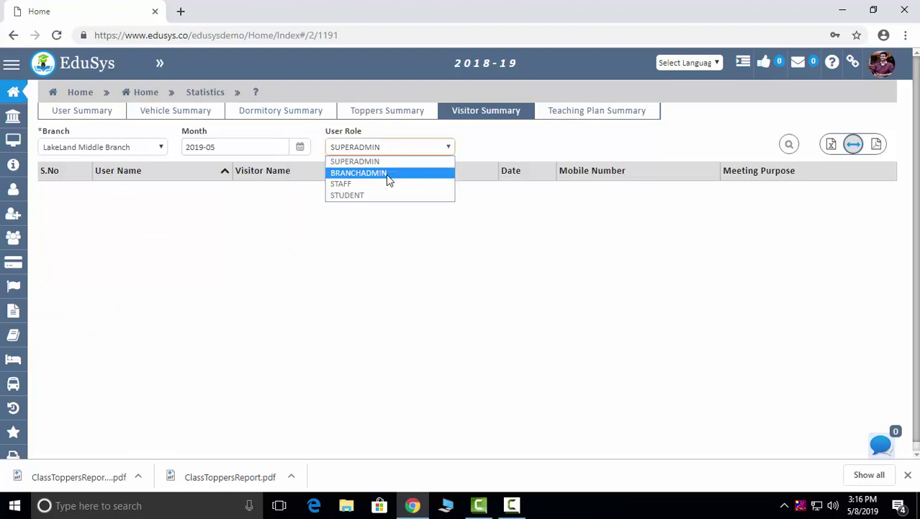
click(387, 176)
click(397, 149)
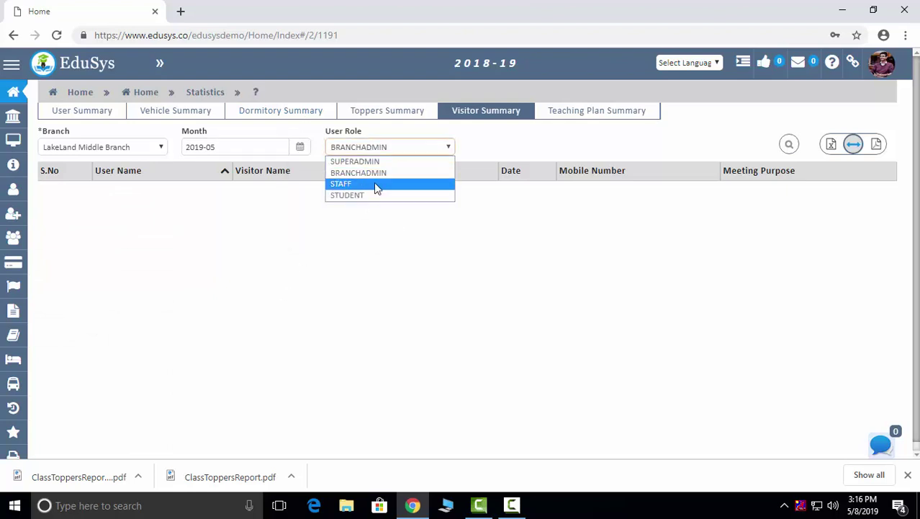
click(376, 184)
click(395, 148)
click(372, 197)
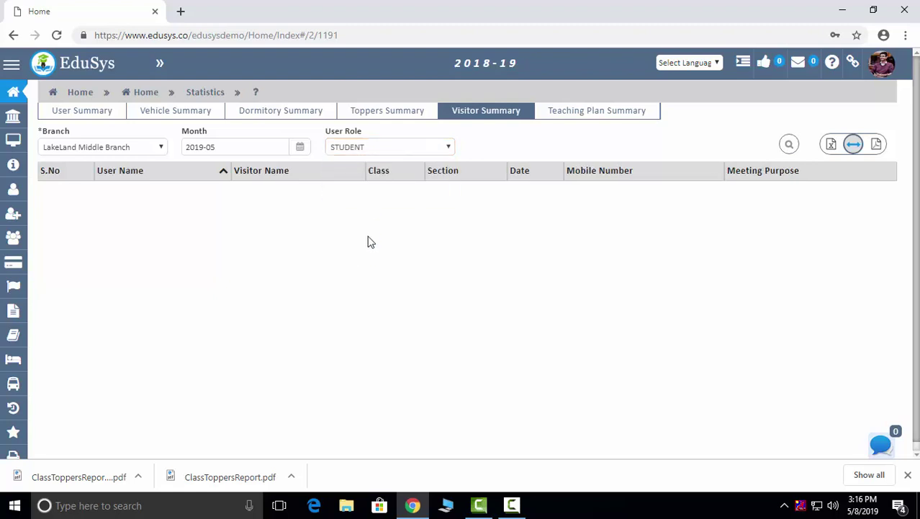
Step: Review the Teaching Plan Summary and return to the main module overview
click(578, 112)
click(417, 269)
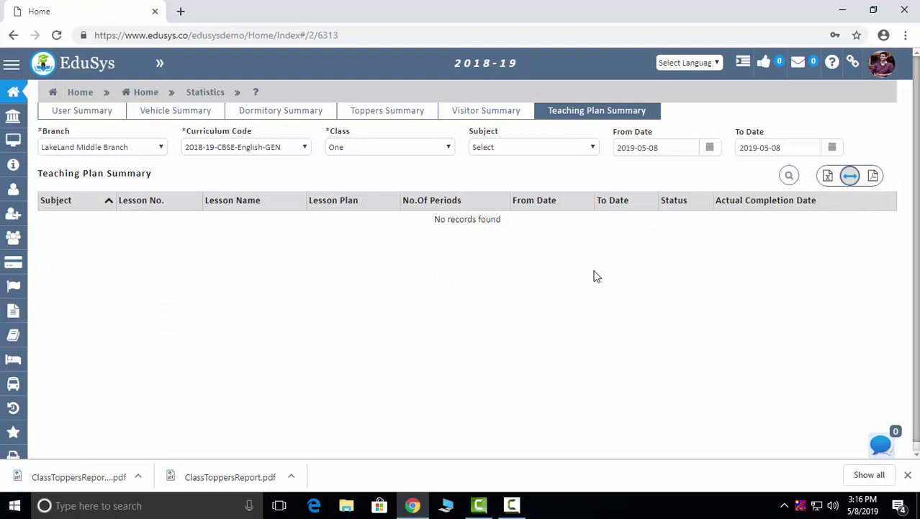
click(79, 94)
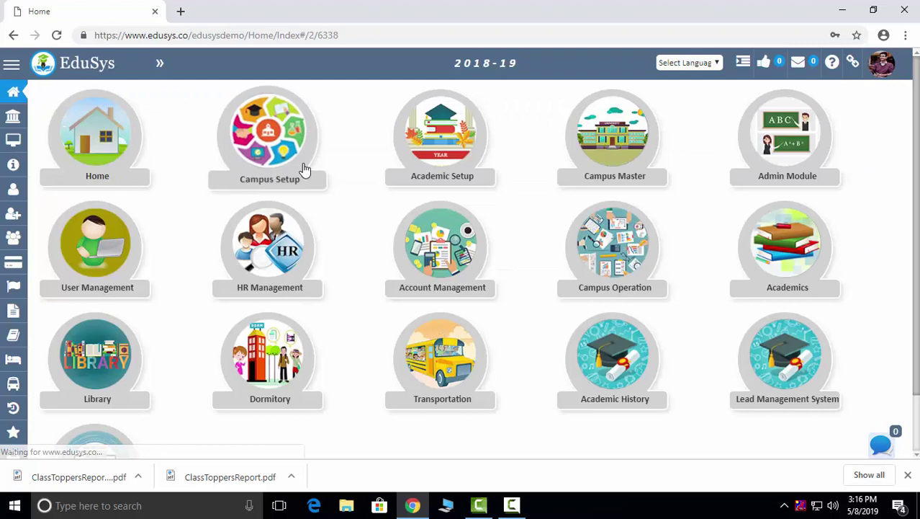
Step: Open Institute Registration in Campus Setup and make the institute information editable
click(273, 138)
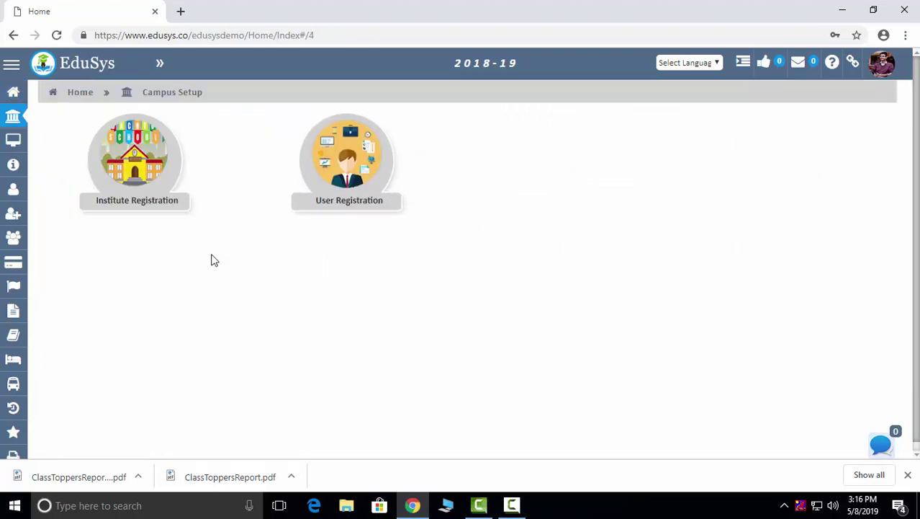
click(131, 179)
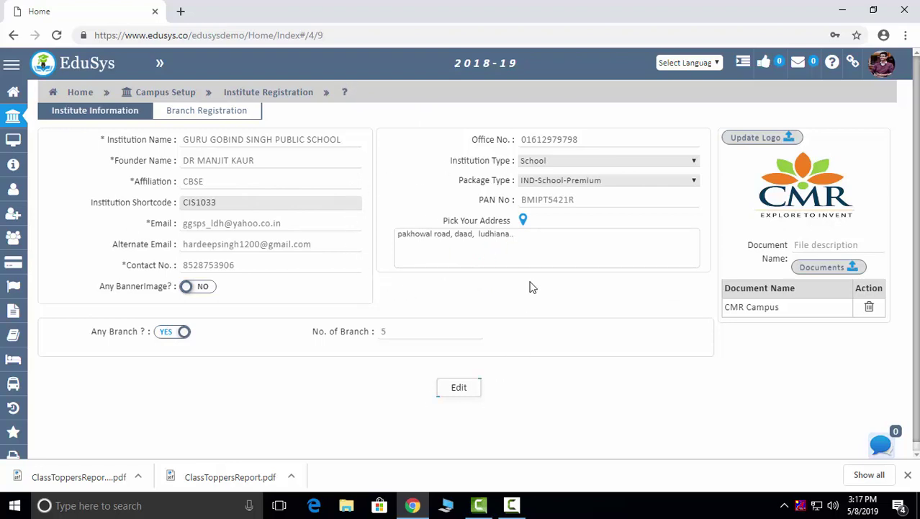
click(459, 393)
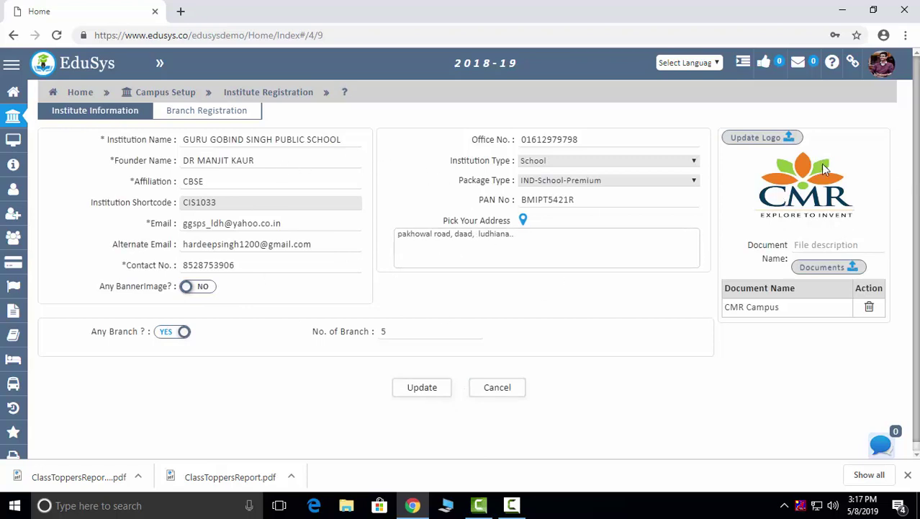
Step: Open Branch Registration and load the details of branch numbers 1 and 2
click(206, 111)
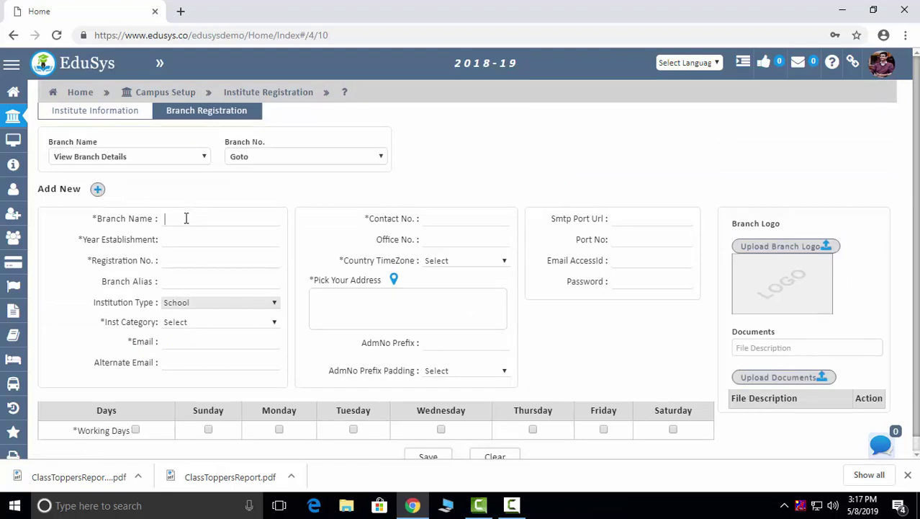
click(280, 158)
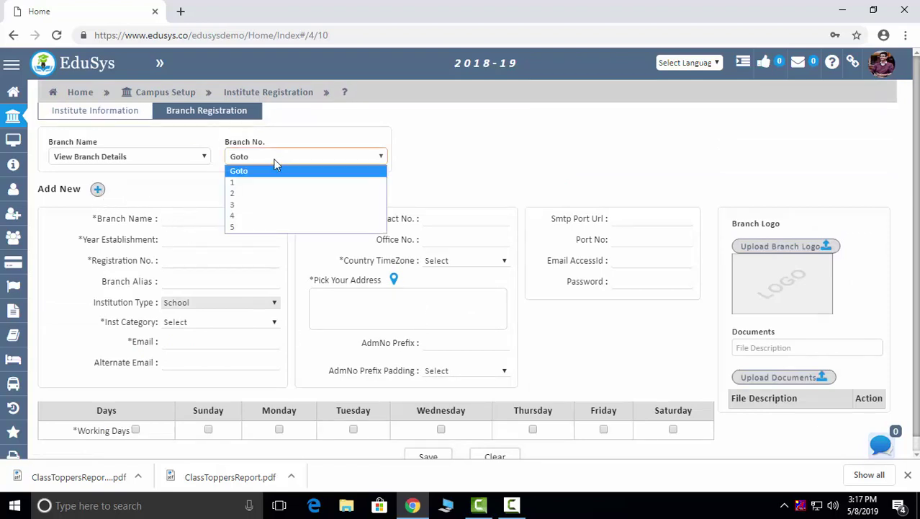
click(259, 182)
click(283, 156)
click(264, 193)
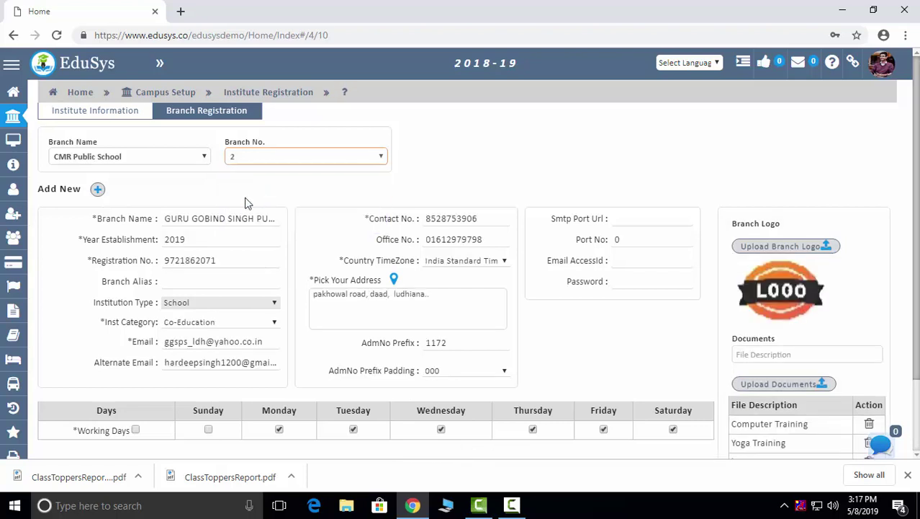
Step: Leave Branch Registration without saving, open User Registration and enter a sample first name for a new branch admin
click(167, 92)
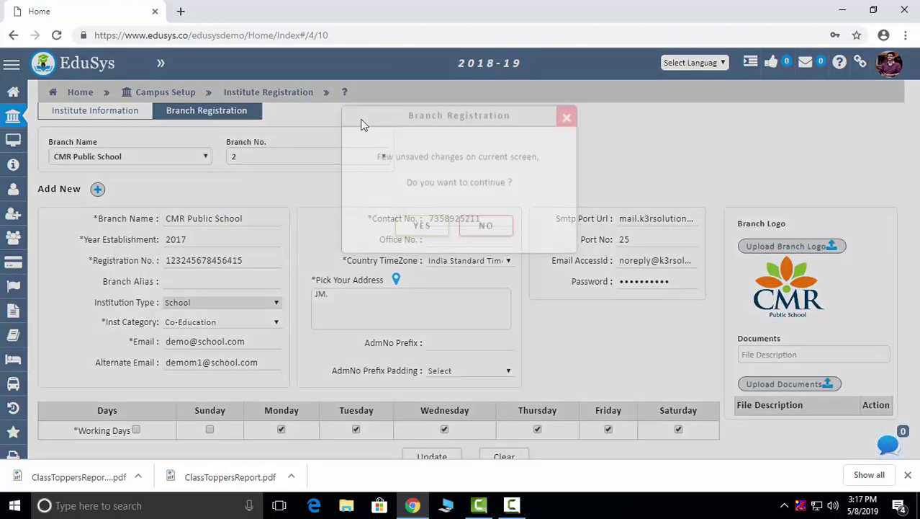
click(417, 273)
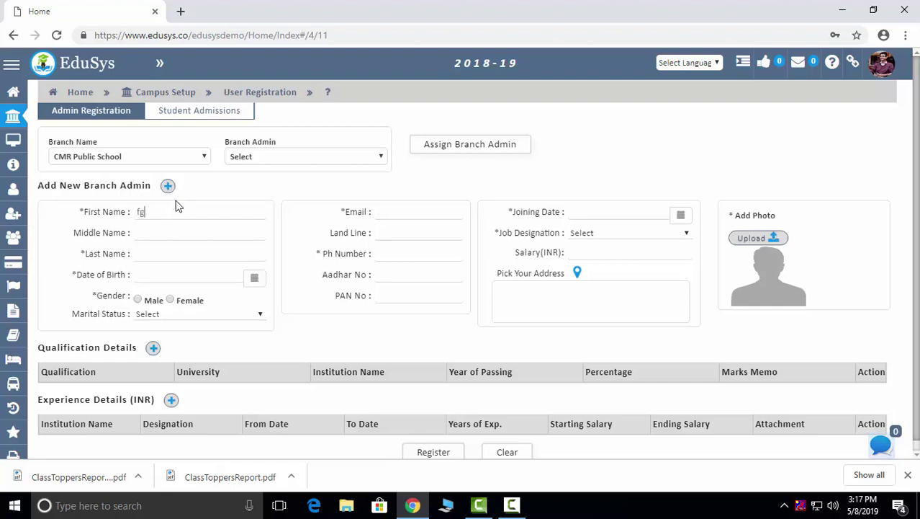
text(gd)
Step: Load the details of the first listed branch admin of CMR Public School
click(260, 156)
click(251, 171)
click(256, 156)
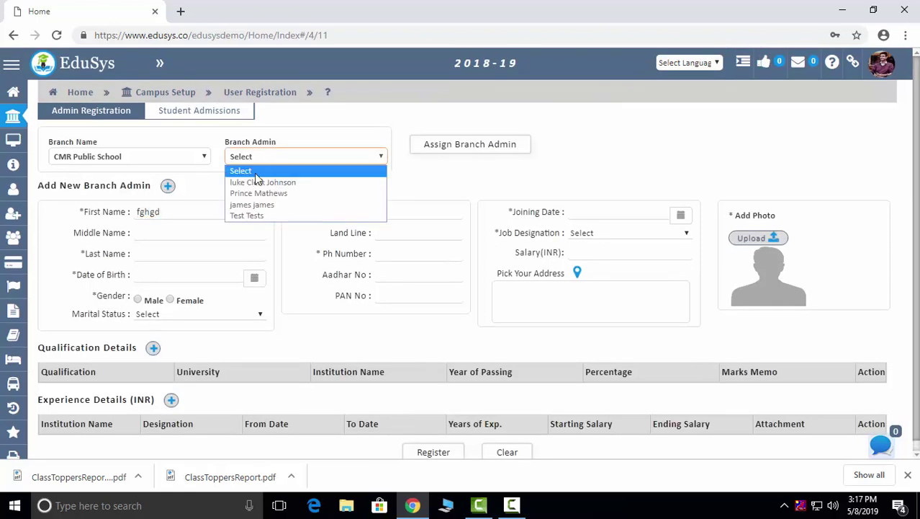
click(259, 182)
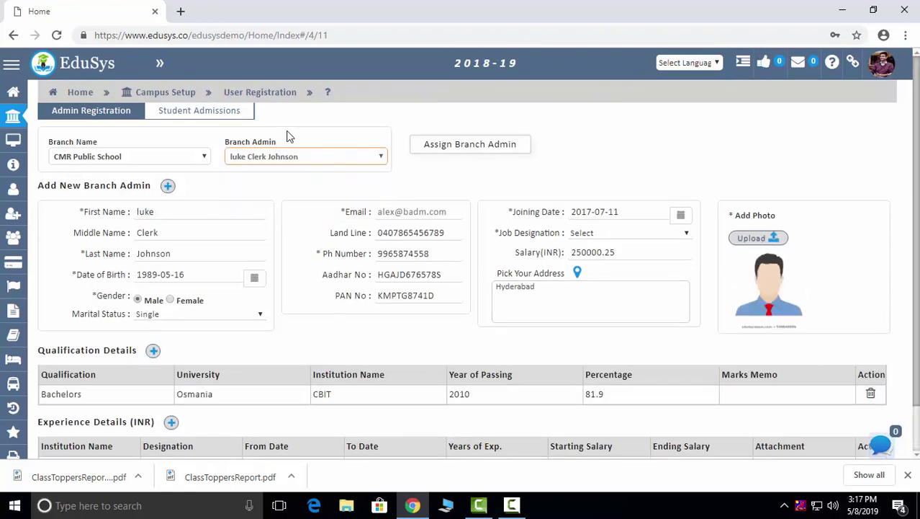
Step: Open Student Admissions without saving the admin form and enter a sample first name for a new student
click(205, 116)
click(425, 270)
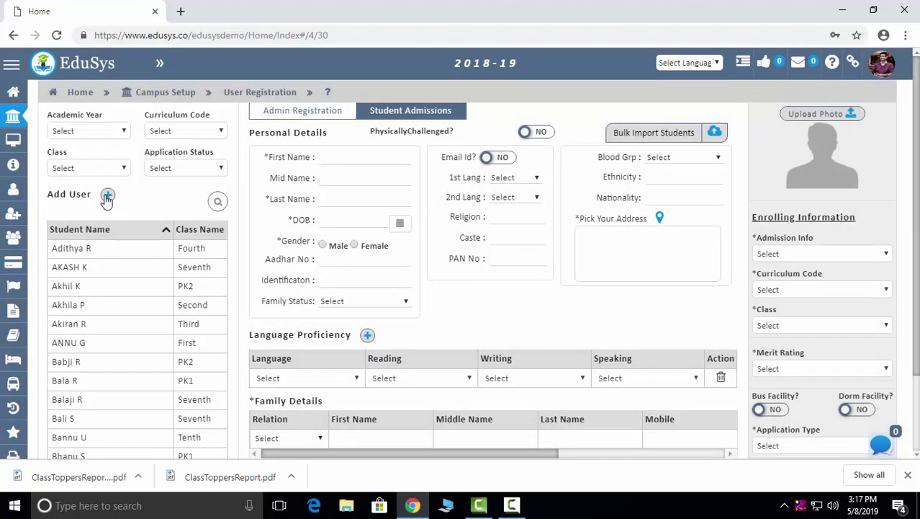
click(362, 157)
text(dfdhj)
scroll(468, 410, down, 2)
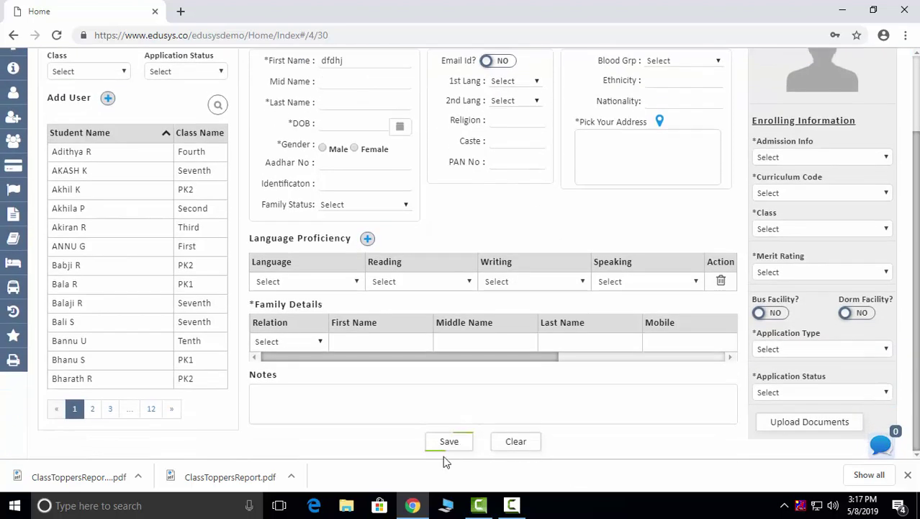
key(Tab)
scroll(123, 243, up, 1)
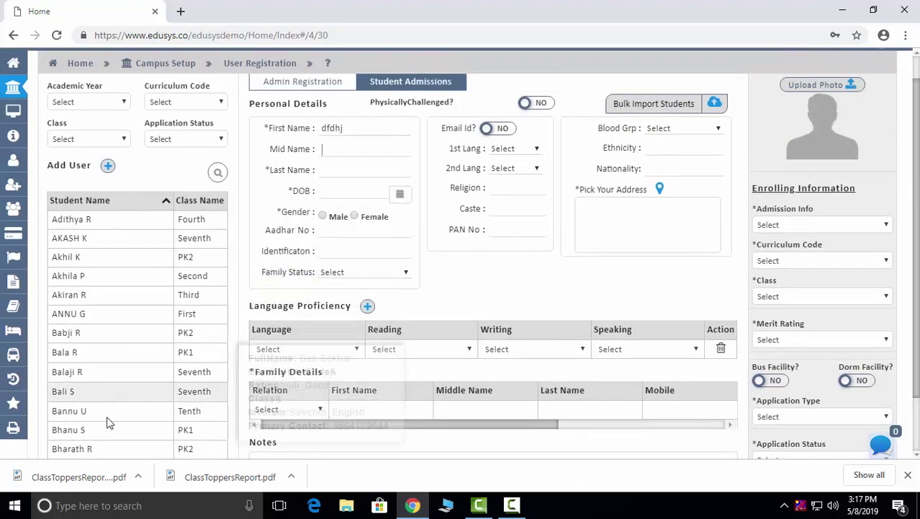
Step: Load the first listed student's record and review the personal, language, family and enrolling details
click(150, 220)
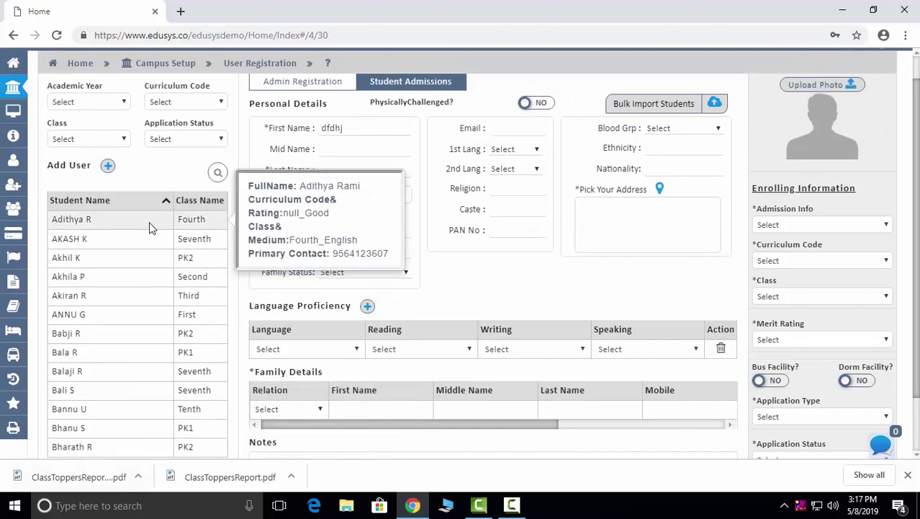
scroll(519, 360, down, 2)
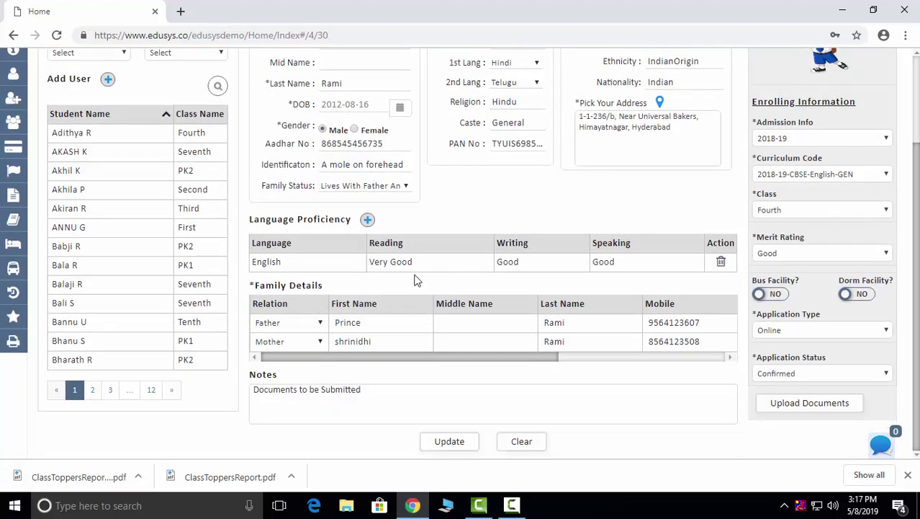
scroll(479, 257, up, 3)
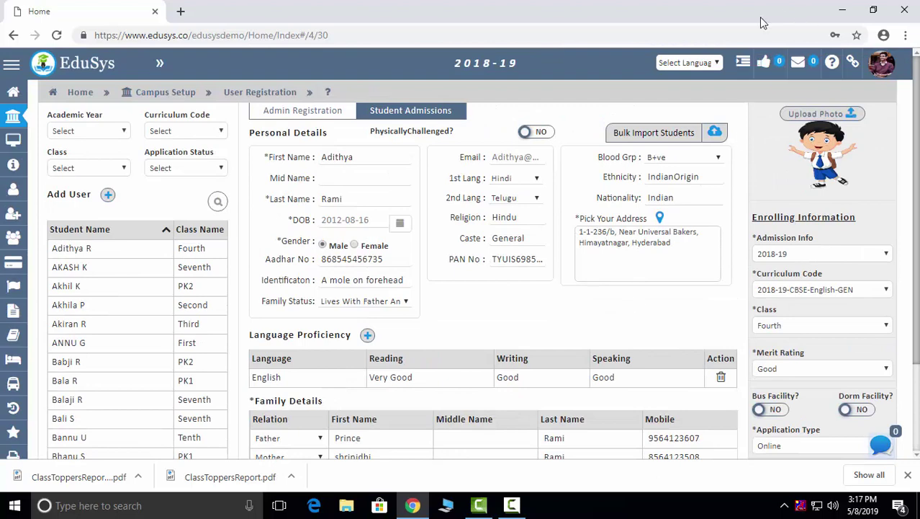
Step: Open the bulk student import, download the StudentSampleExcel template and open it in Excel
click(662, 137)
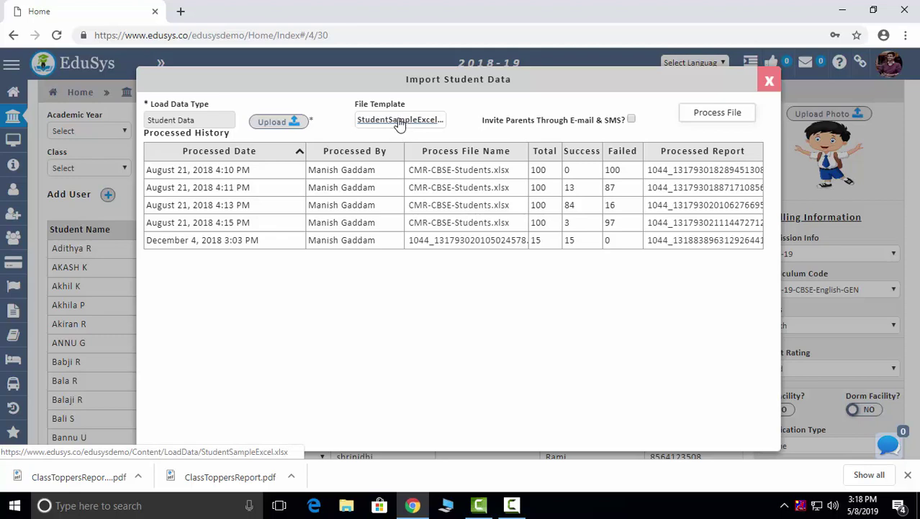
click(400, 124)
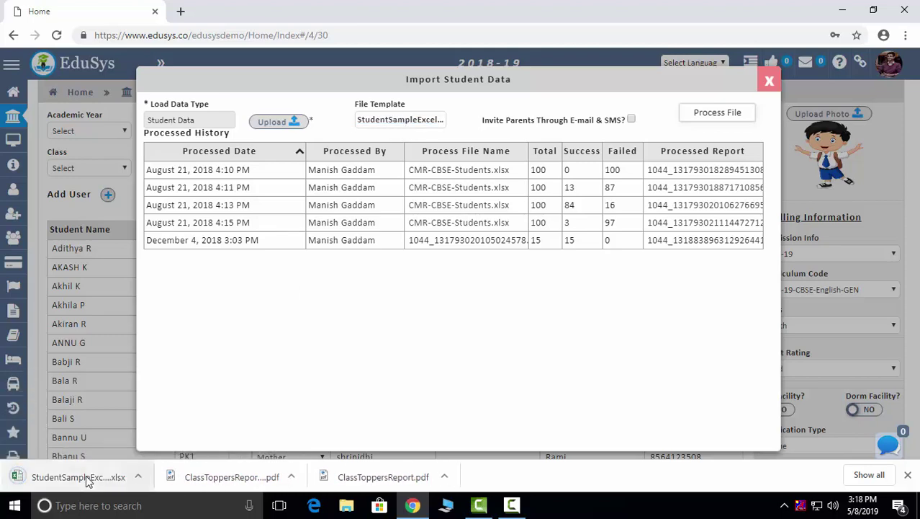
click(31, 477)
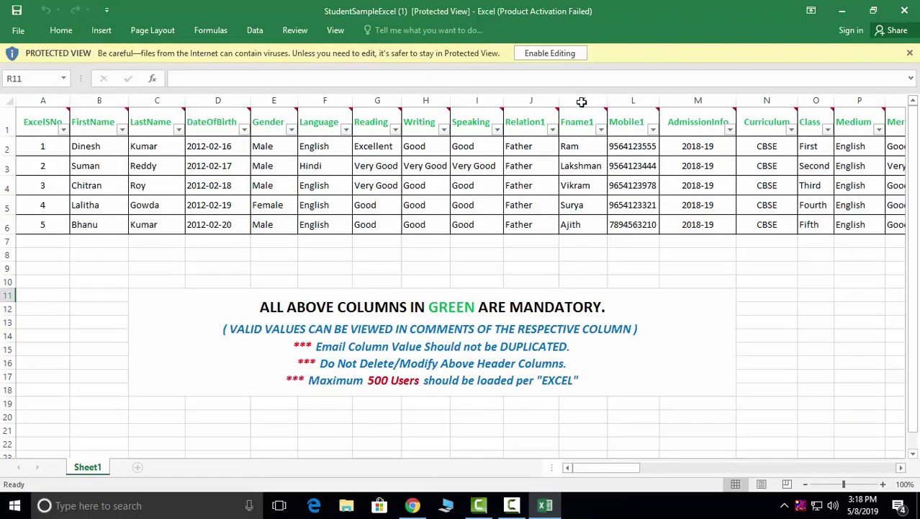
Step: Enable editing of the template workbook to review its columns, and close both the workbook and the student import dialog
click(550, 54)
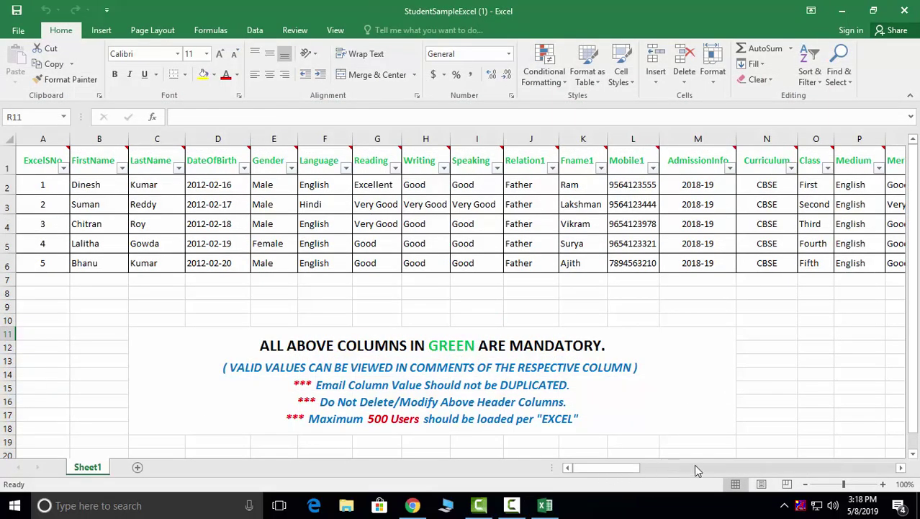
click(905, 10)
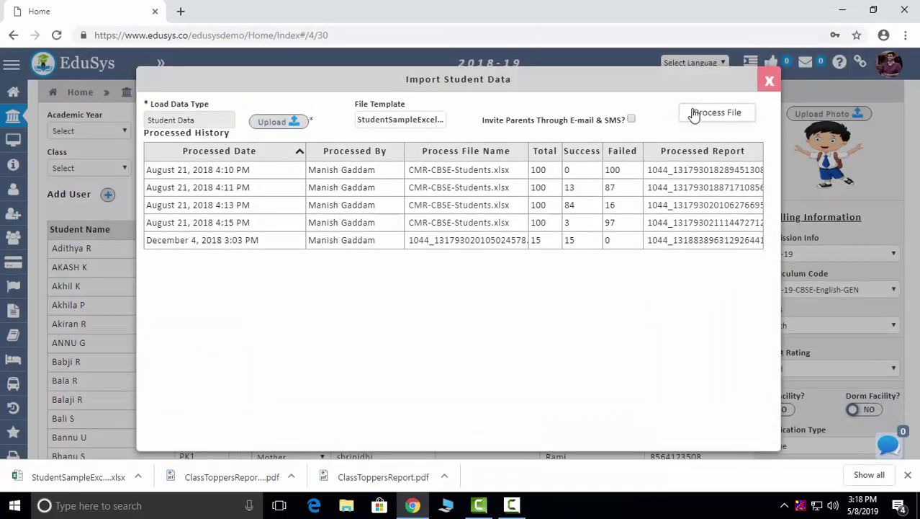
click(742, 114)
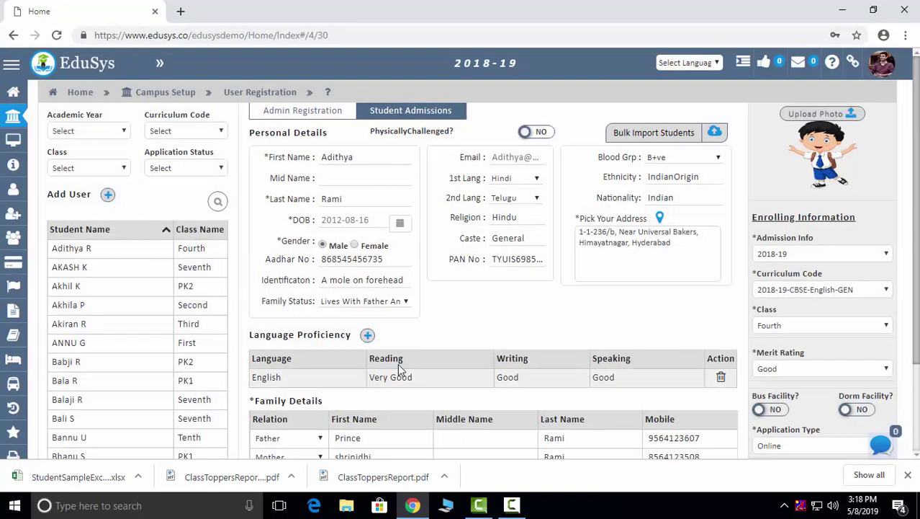
Step: Leave Student Admissions without saving and open Academic Setup within the Academic Setup module
click(82, 94)
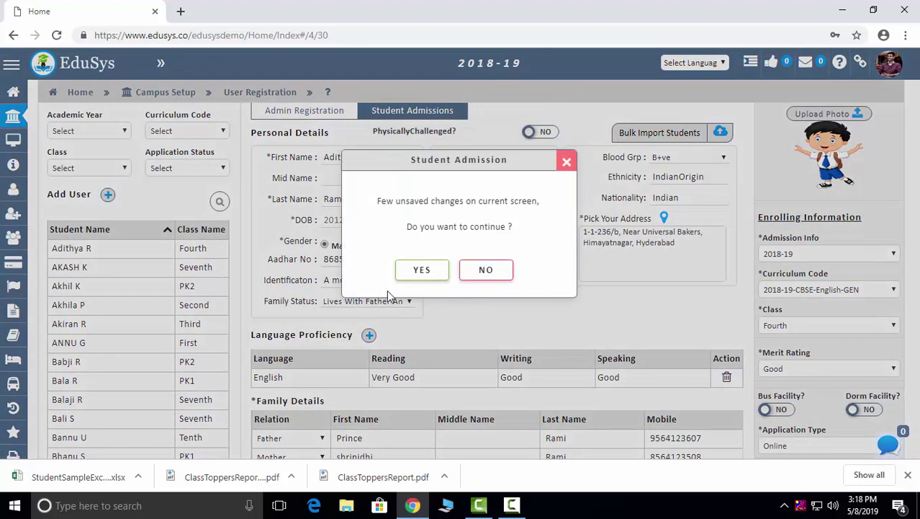
click(421, 268)
click(445, 136)
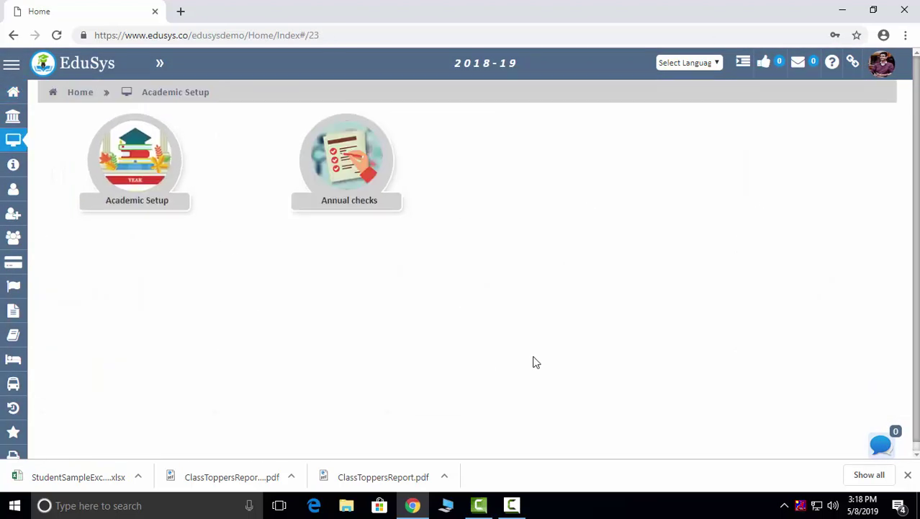
click(144, 159)
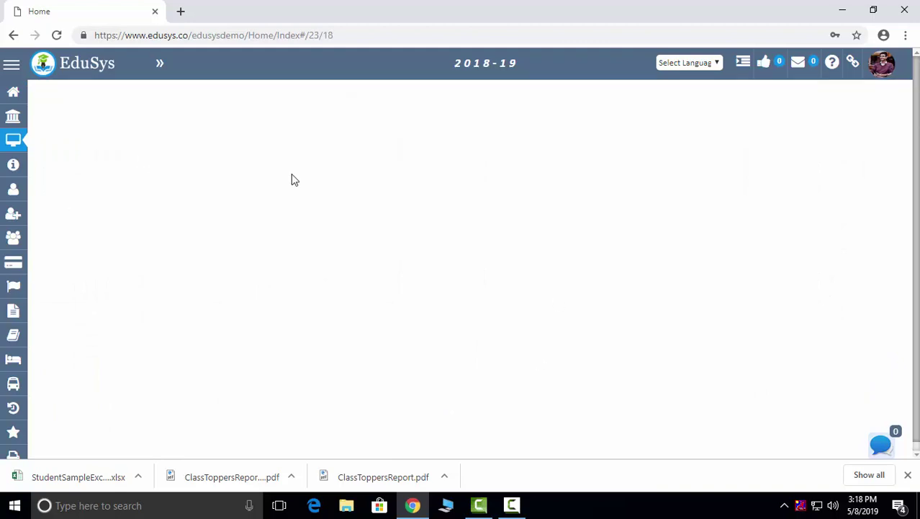
Step: Open the form for a new academic year, review its Academic Year options and fields, and close it without saving
click(123, 154)
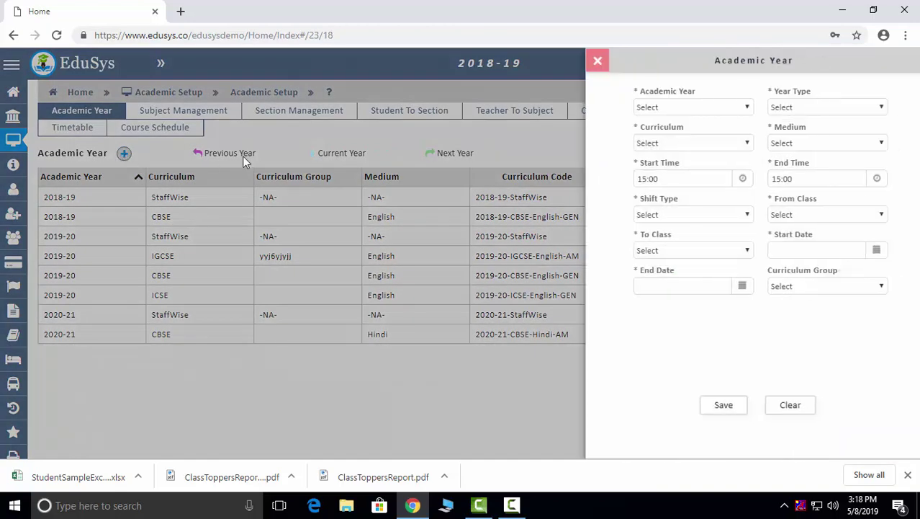
click(661, 107)
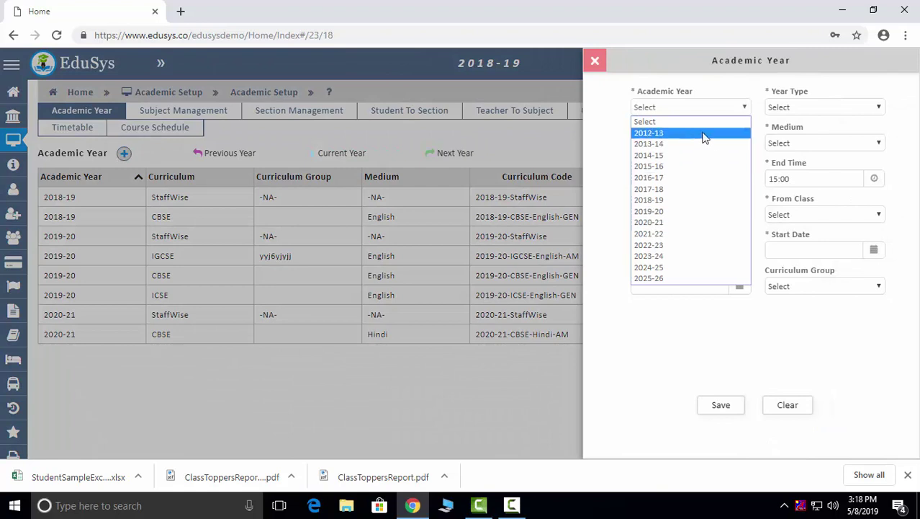
click(734, 93)
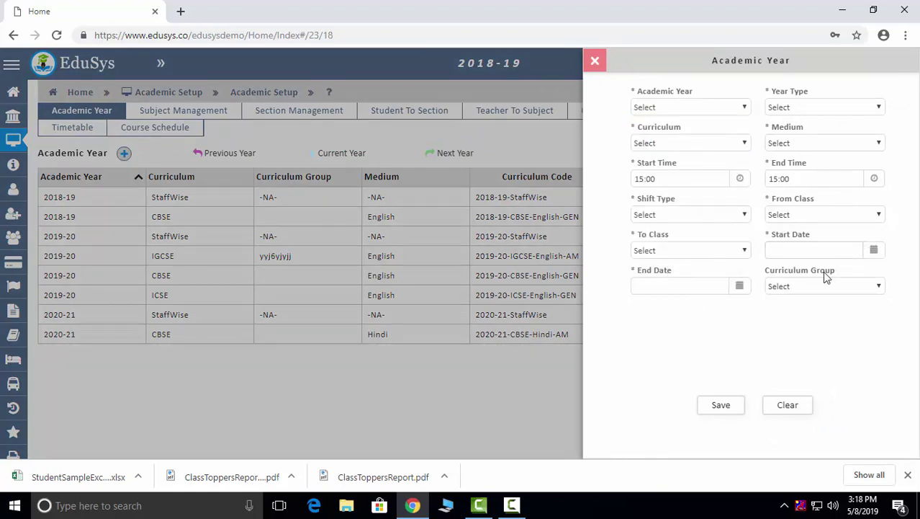
click(602, 65)
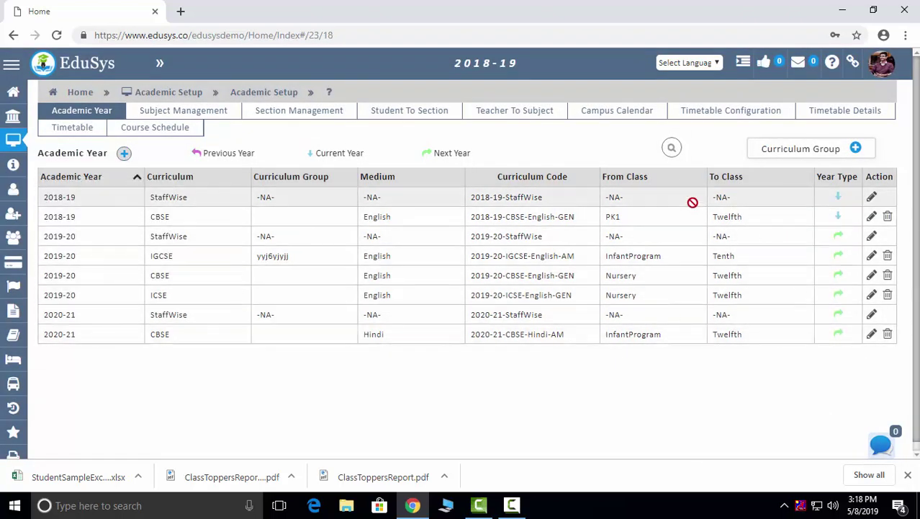
Step: View the Curriculum Group list of the Academic Year page and close it
click(803, 148)
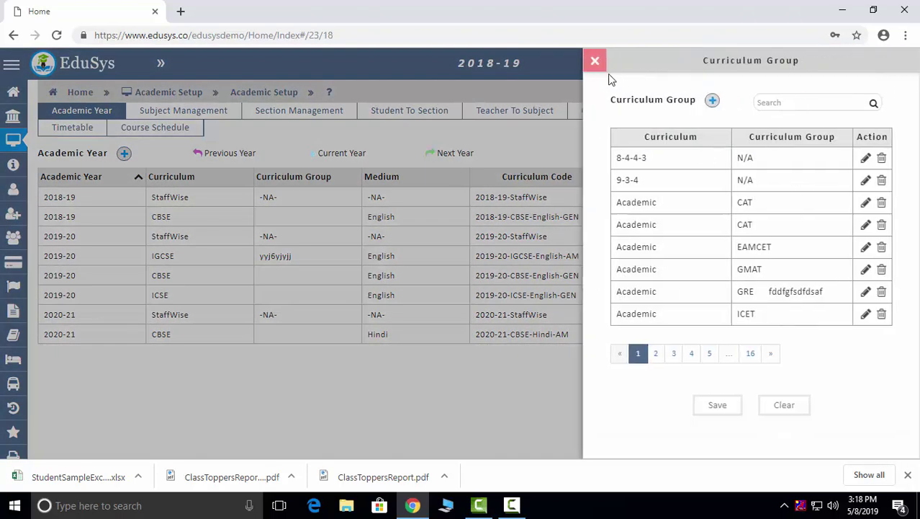
click(595, 62)
Step: In Subject Management, add a blank subject row for class PK1 and include it in the timetable
click(216, 112)
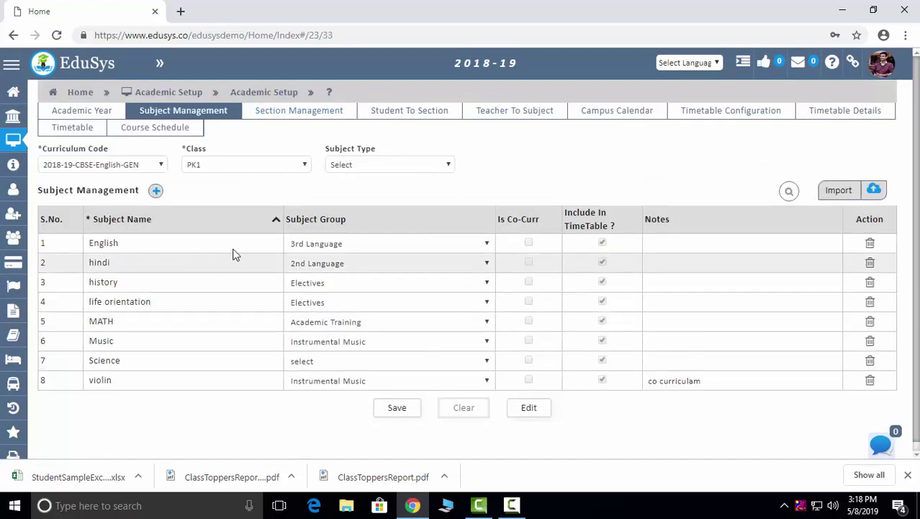
click(156, 192)
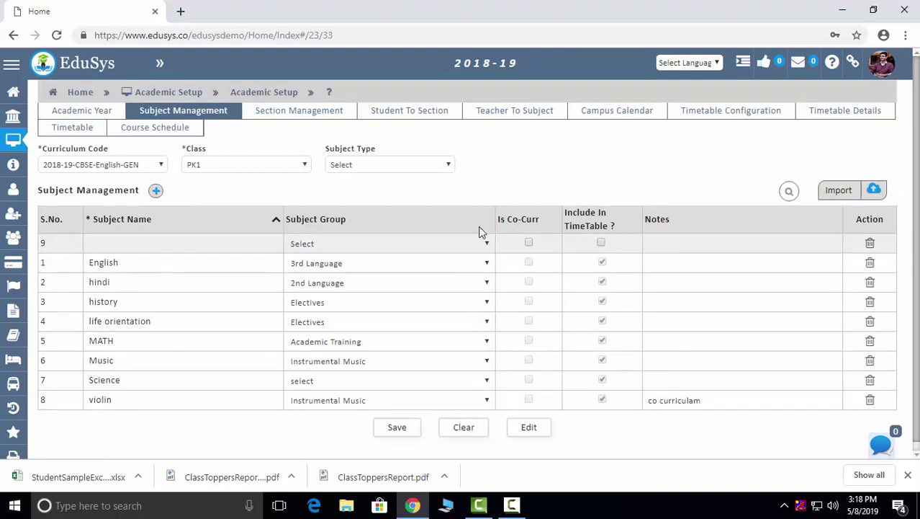
click(601, 243)
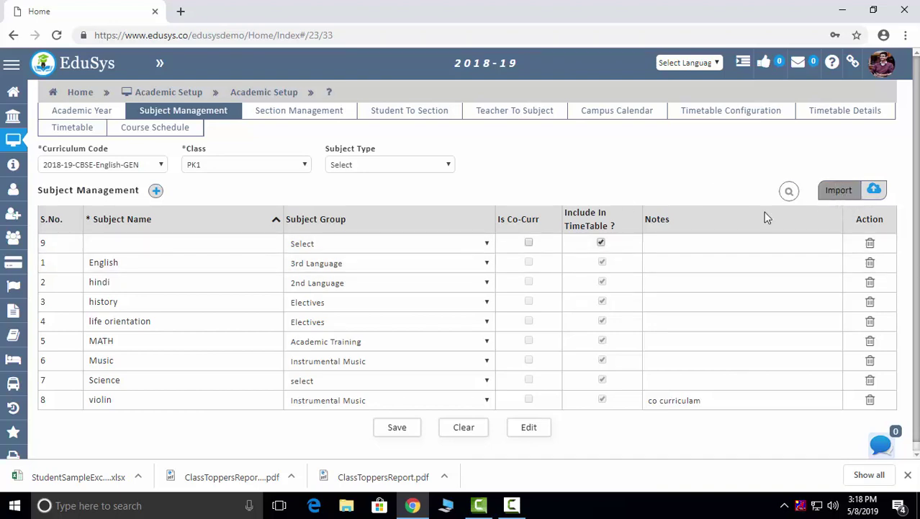
Step: Leave Subject Management without saving and review the class sections listed in Section Management
click(291, 116)
click(423, 273)
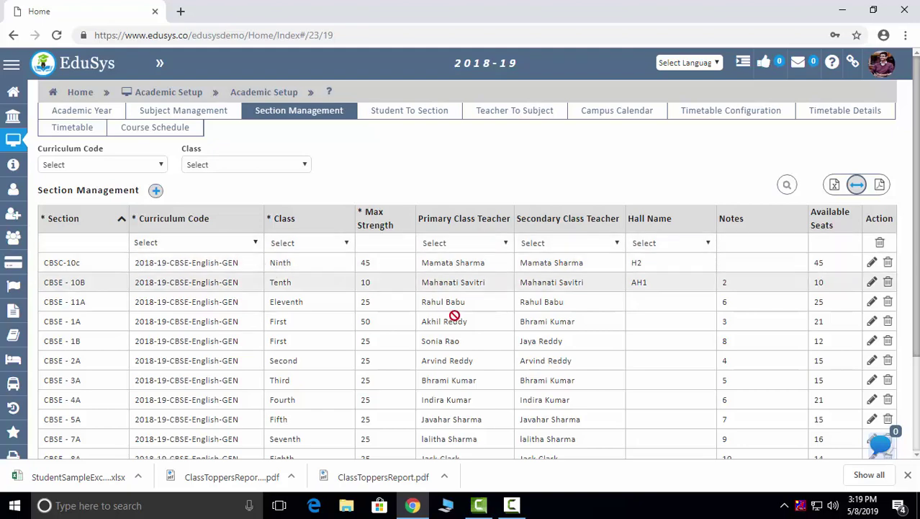
scroll(360, 289, down, 3)
scroll(216, 97, up, 3)
Step: In Student To Section, select all assigned students at once and look through the list
click(408, 111)
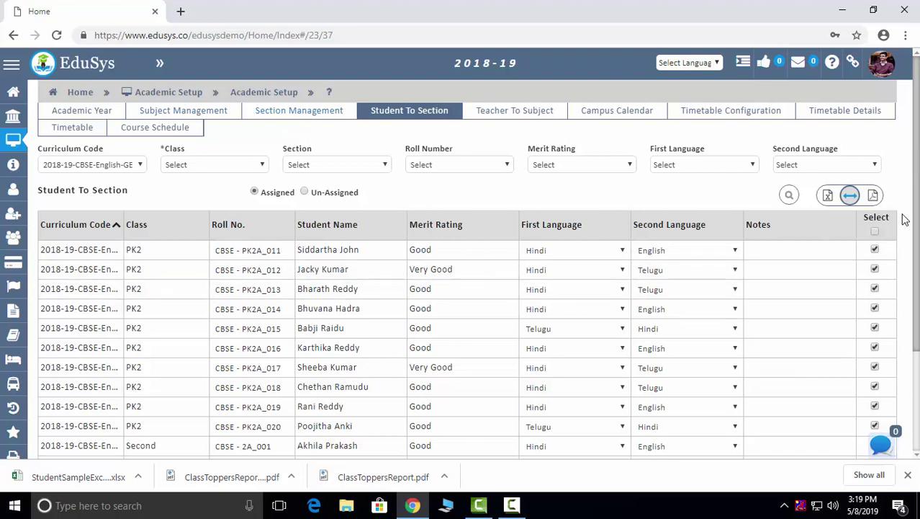
click(875, 234)
click(569, 169)
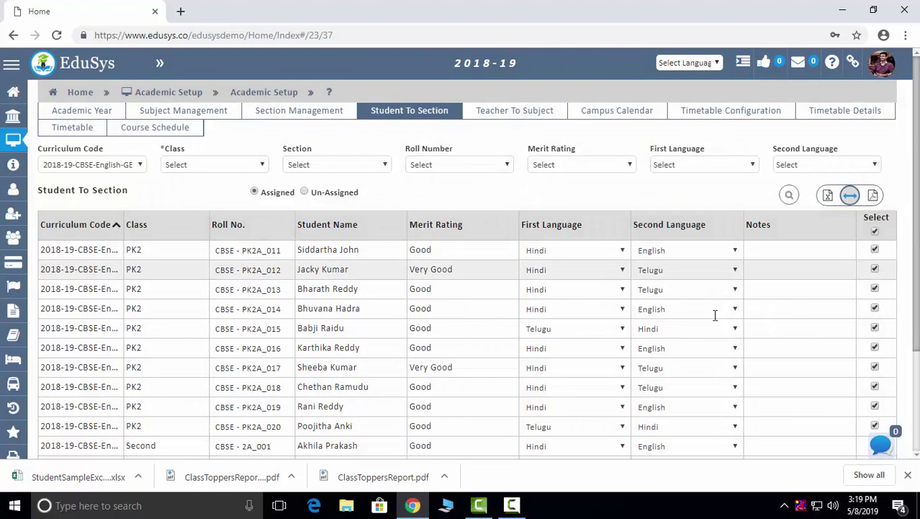
scroll(467, 333, down, 3)
scroll(403, 237, up, 3)
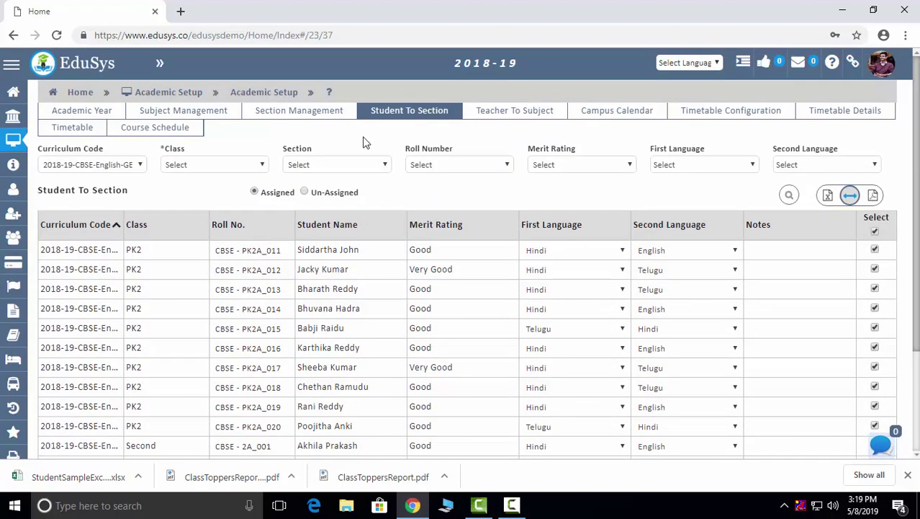
Step: Leave Student To Section without saving, open Teacher To Subject and try to add a new assignment
click(523, 109)
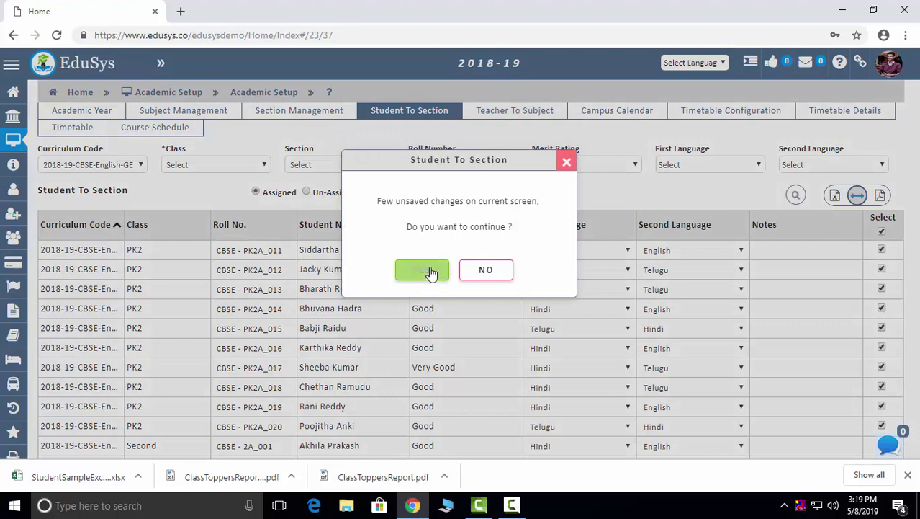
click(429, 271)
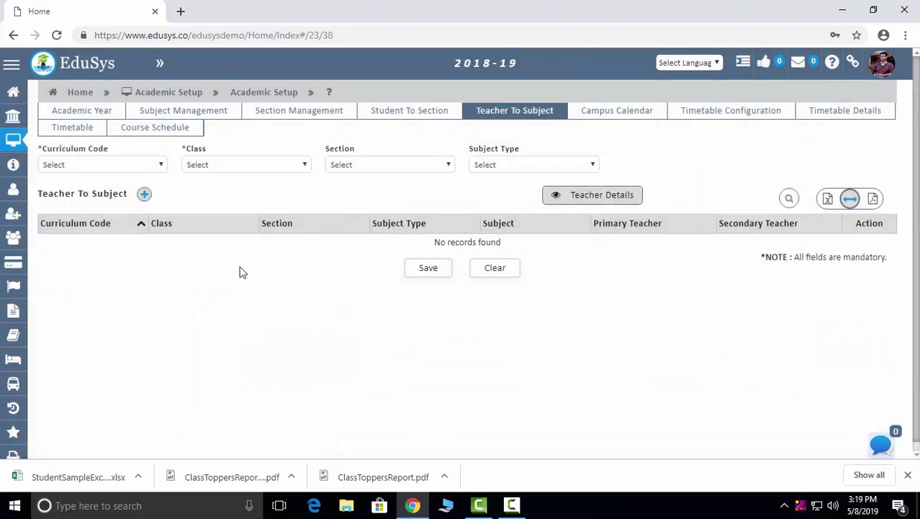
click(144, 193)
click(472, 272)
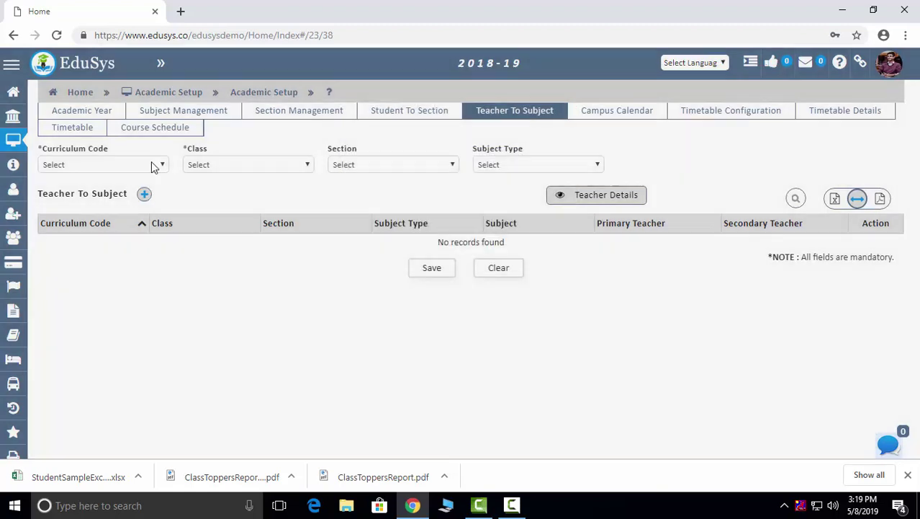
Step: Show the teacher-to-subject assignments for curriculum code 2018-19-CBSE-English-GEN and class Second
click(154, 166)
click(144, 189)
click(225, 167)
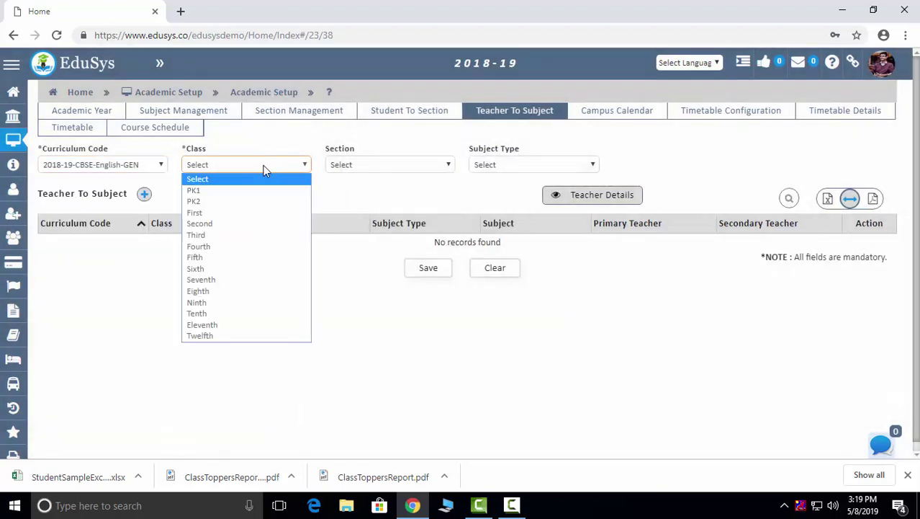
click(212, 229)
click(376, 164)
click(283, 282)
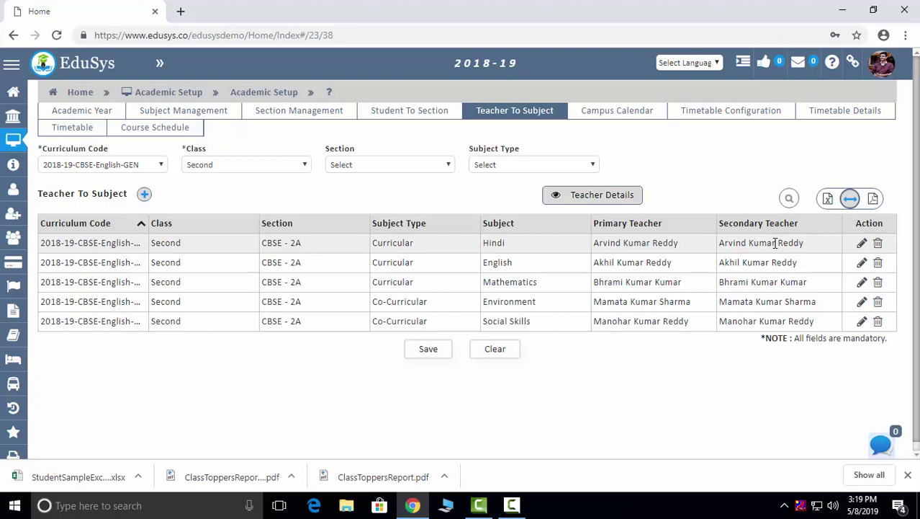
Step: Open the Teacher Details, check the assigned and un-assigned teachers, and close the list
click(575, 197)
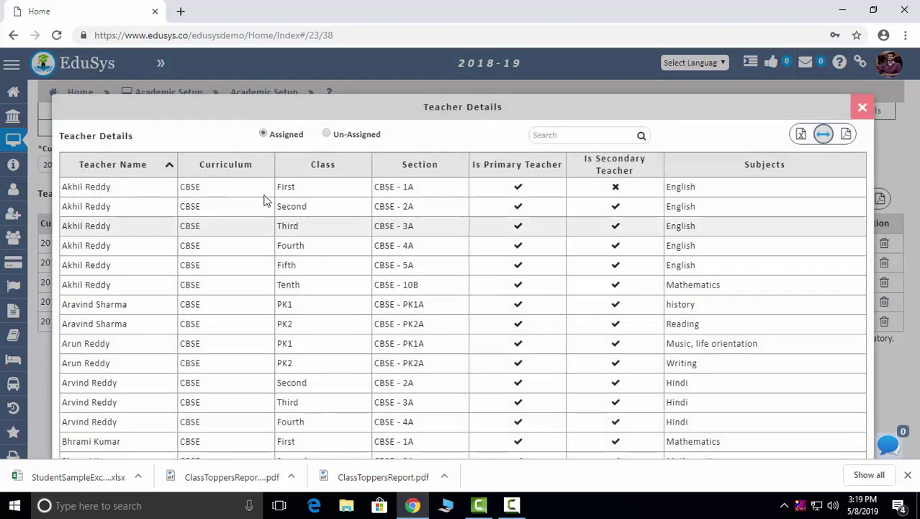
click(351, 137)
click(859, 105)
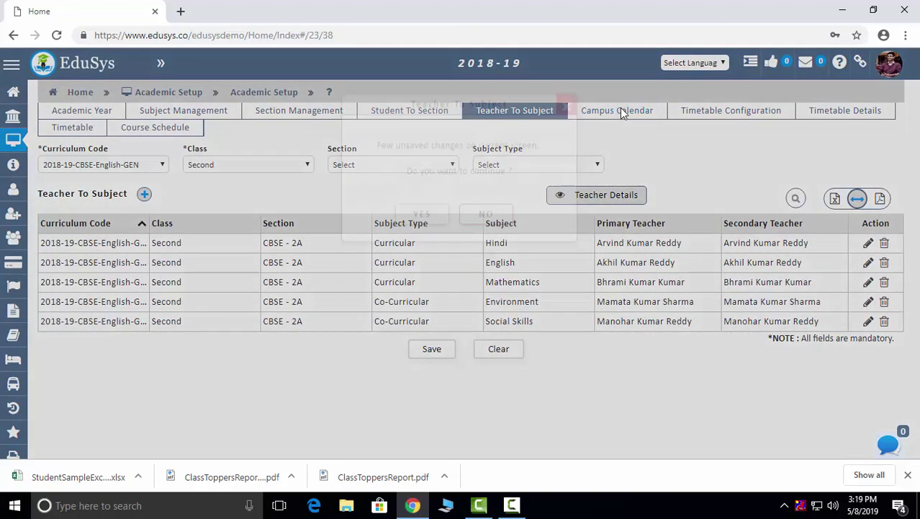
Step: Leave Teacher To Subject without saving and open the Campus Calendar
click(621, 110)
click(425, 271)
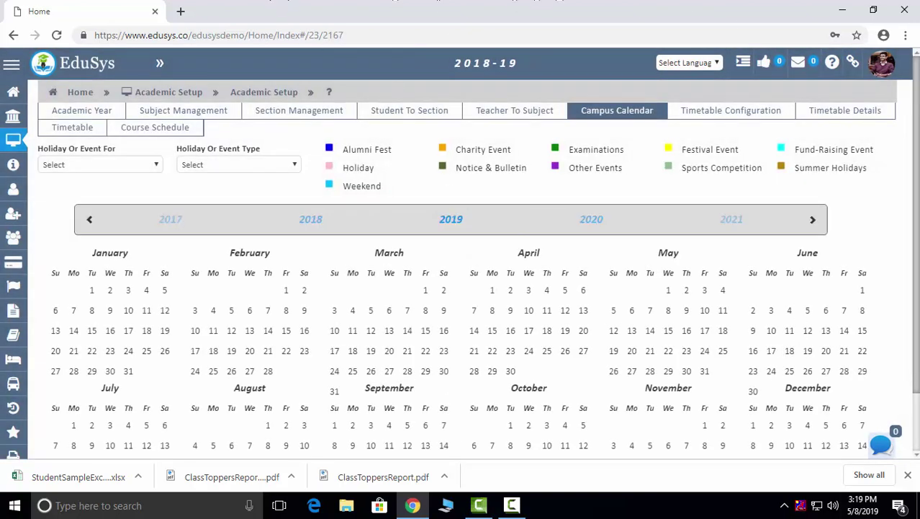
Step: Start a holiday or event on 22 May 2019 for all branches and curriculum codes, review the event types, and close the form without saving
click(669, 351)
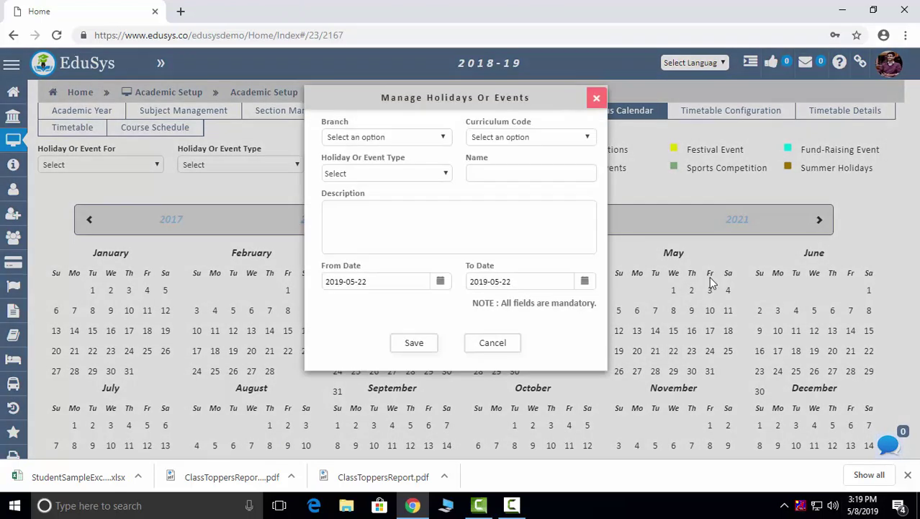
click(395, 140)
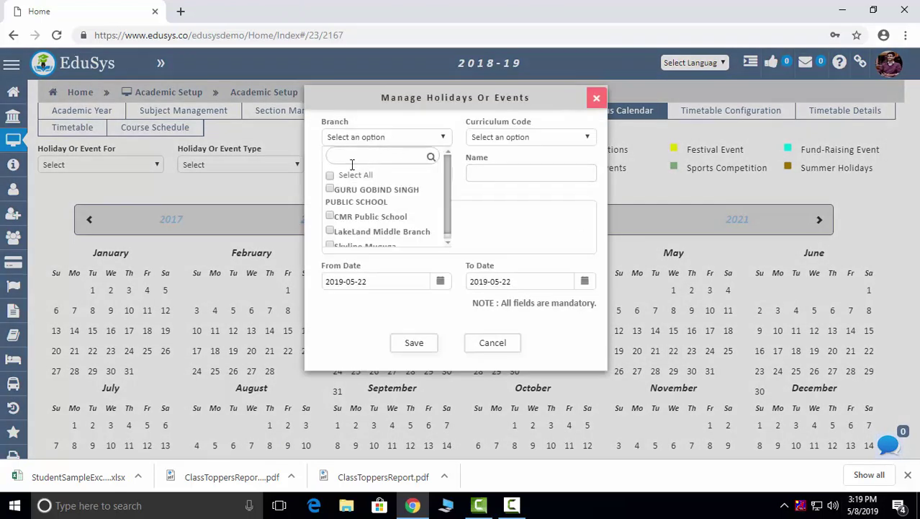
click(339, 175)
click(427, 139)
click(511, 141)
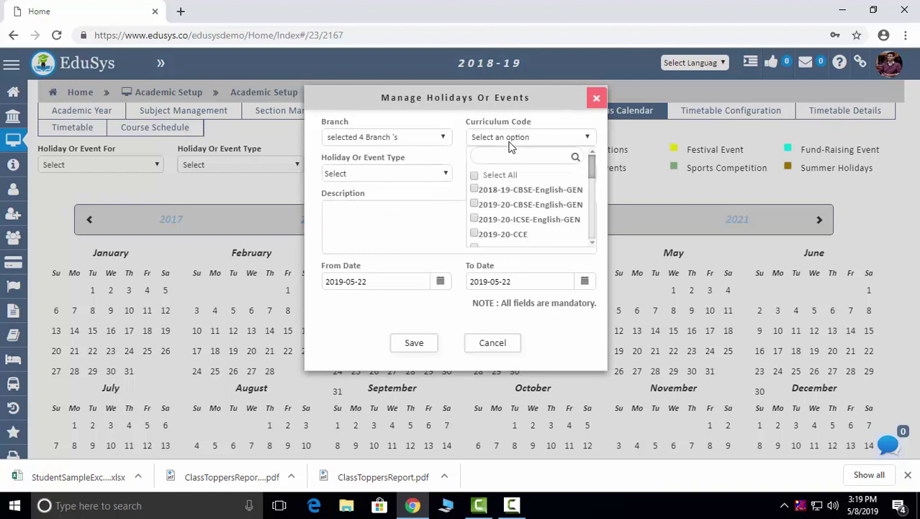
click(500, 175)
click(416, 173)
click(397, 177)
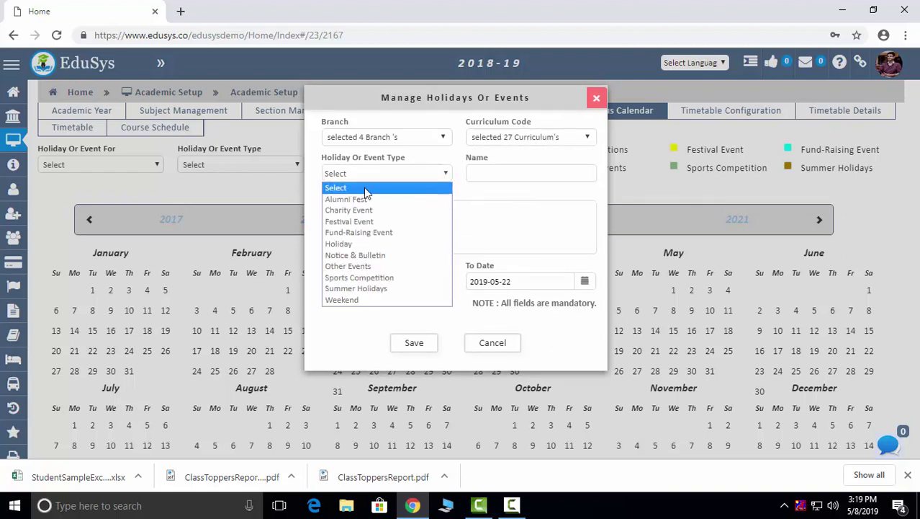
click(366, 189)
click(594, 96)
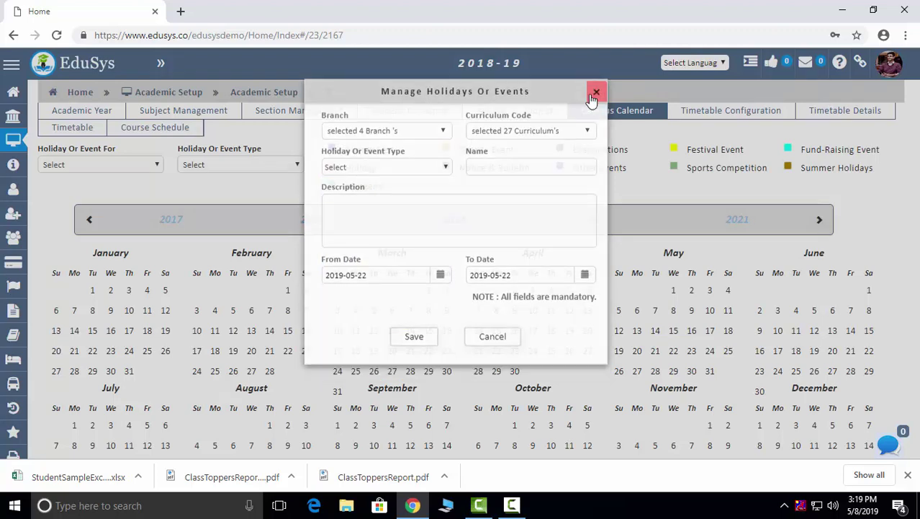
Step: Show the campus calendar for 2018-19-CBSE-English-GEN and check the 4 May 2019 events in the collapsible side calendar
click(129, 164)
click(101, 189)
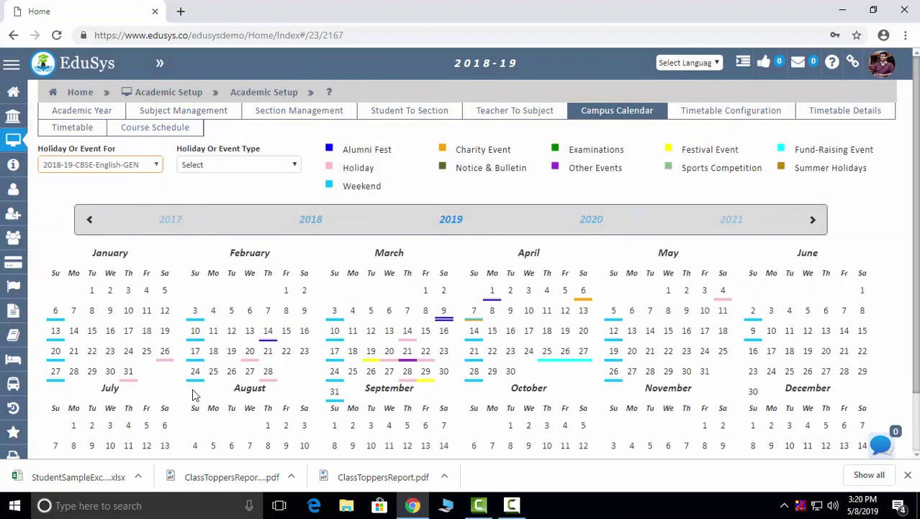
click(160, 62)
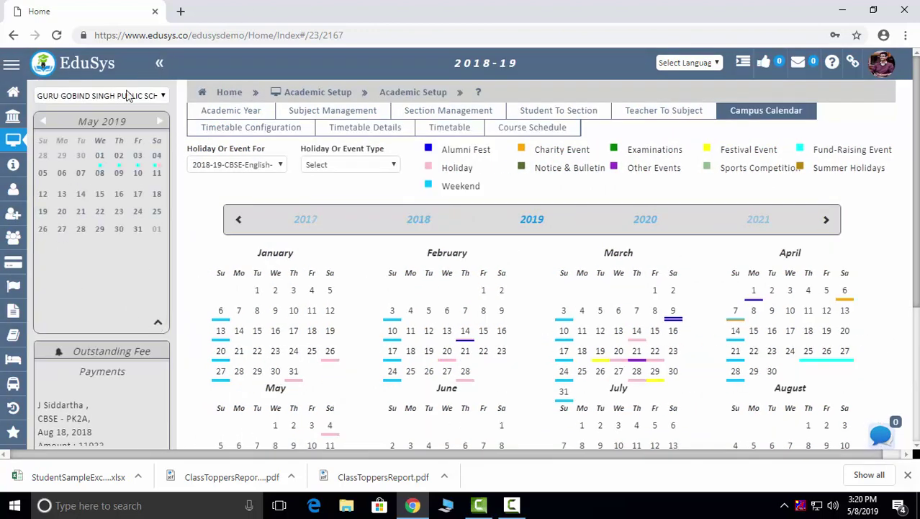
click(158, 167)
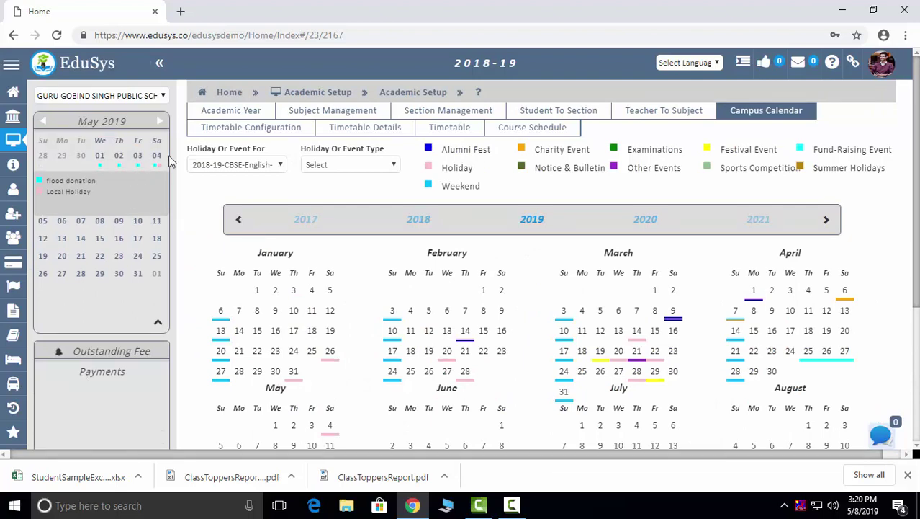
click(160, 62)
Step: Open Timetable Configuration and examine the class settings, general periods and period specifications for 2018-19-CBSE-English-GEN
click(720, 115)
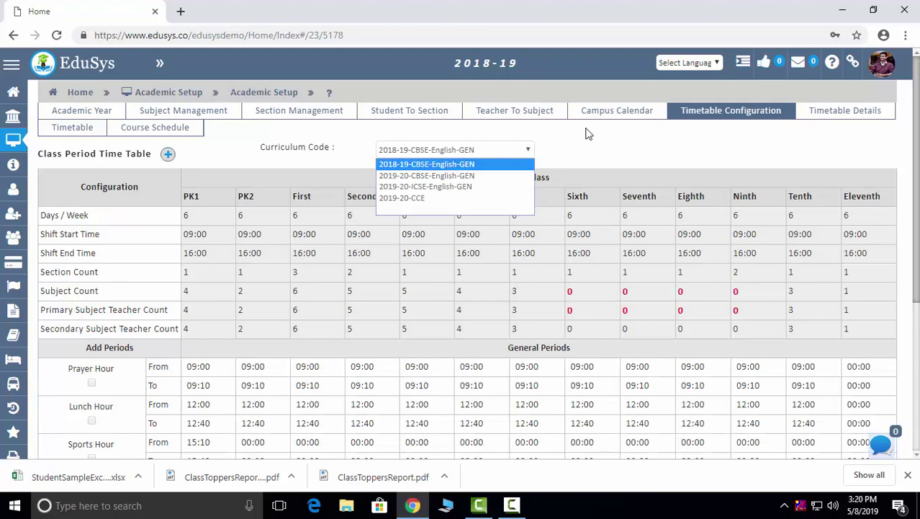
click(589, 134)
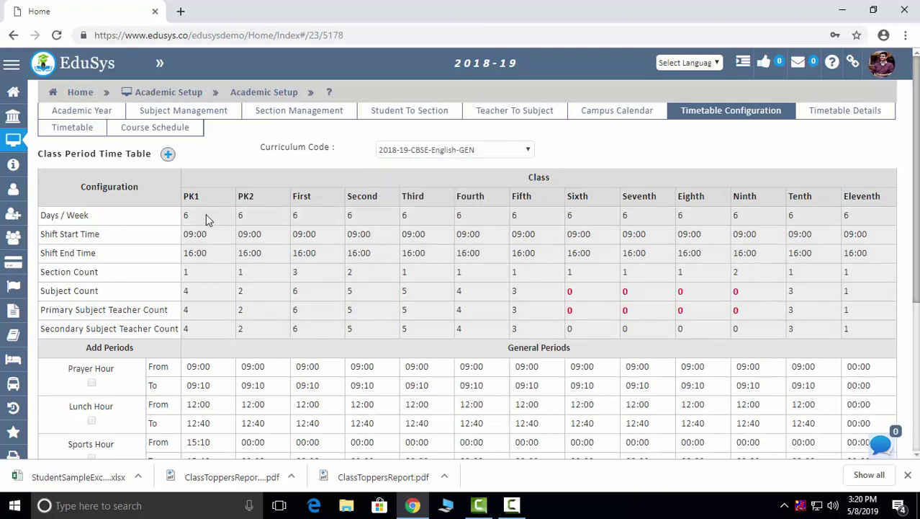
scroll(206, 214, down, 4)
scroll(321, 286, up, 3)
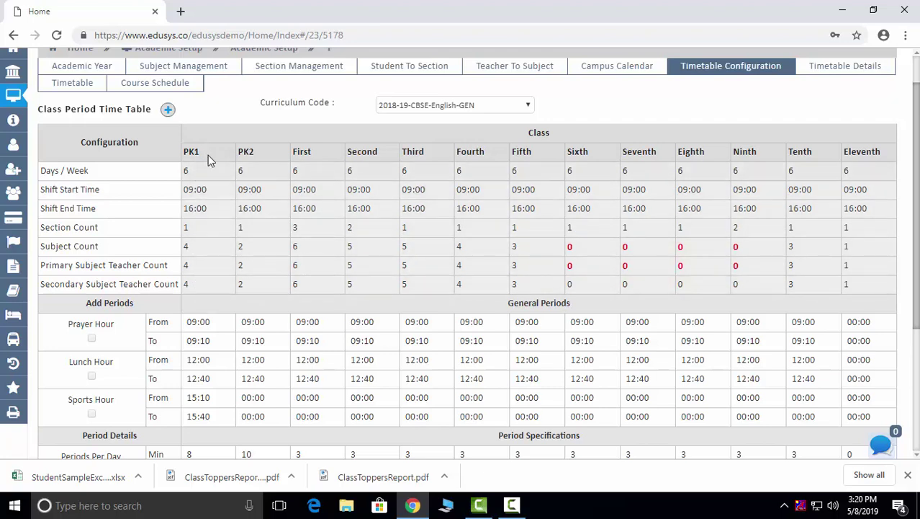
scroll(208, 155, up, 1)
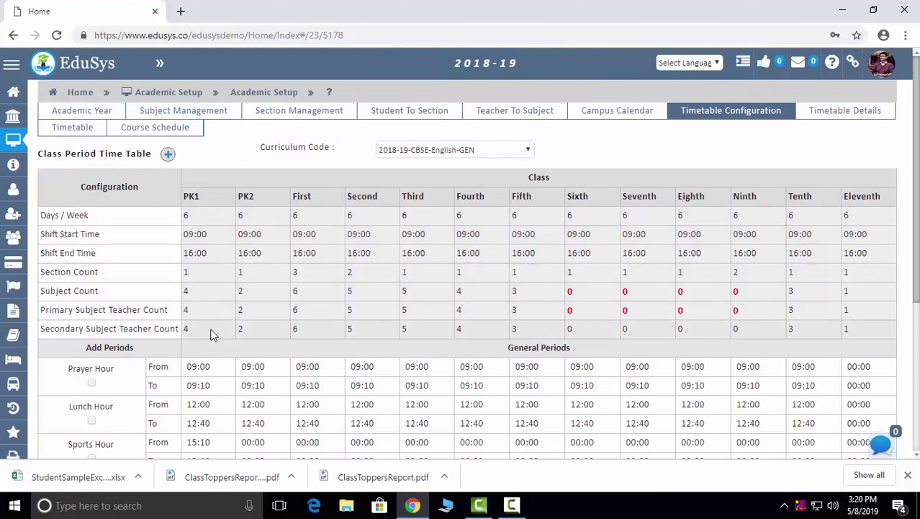
scroll(211, 333, down, 3)
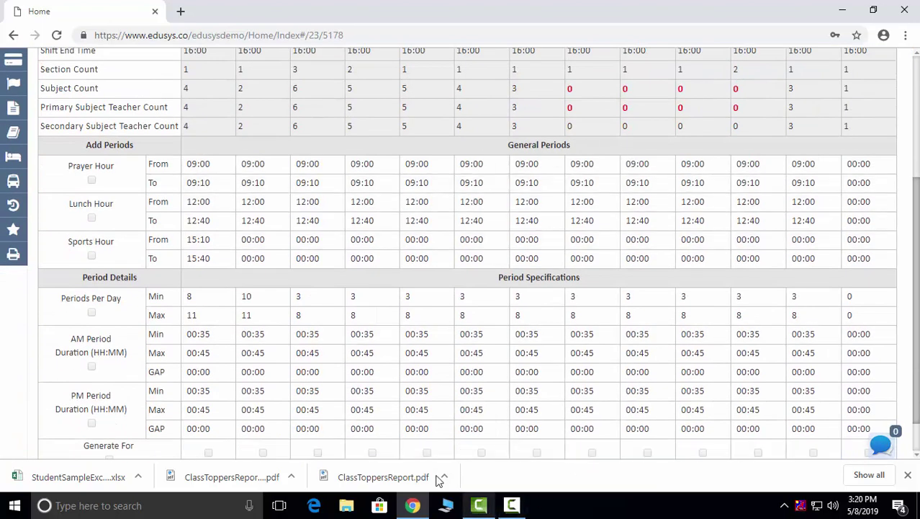
click(908, 475)
scroll(569, 476, down, 1)
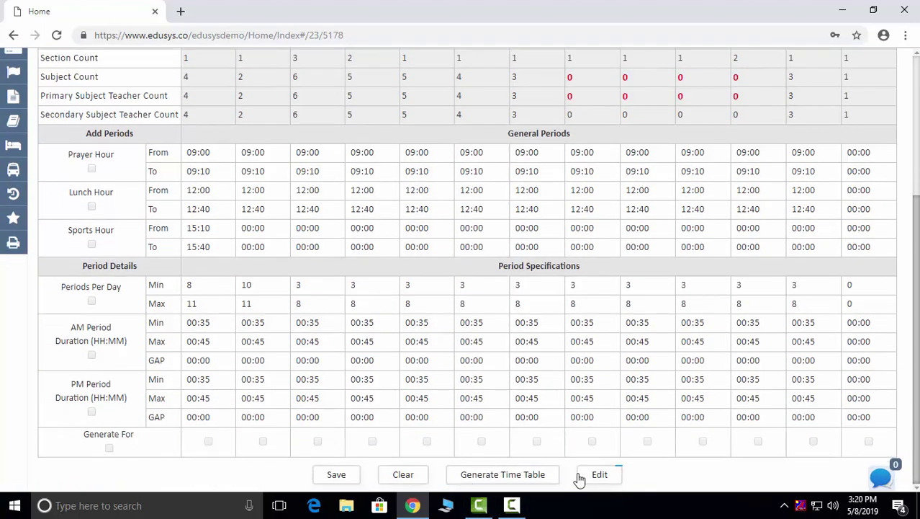
Step: Make the class period timetable editable, review its period fields and try to generate the timetable
click(599, 474)
scroll(202, 385, down, 1)
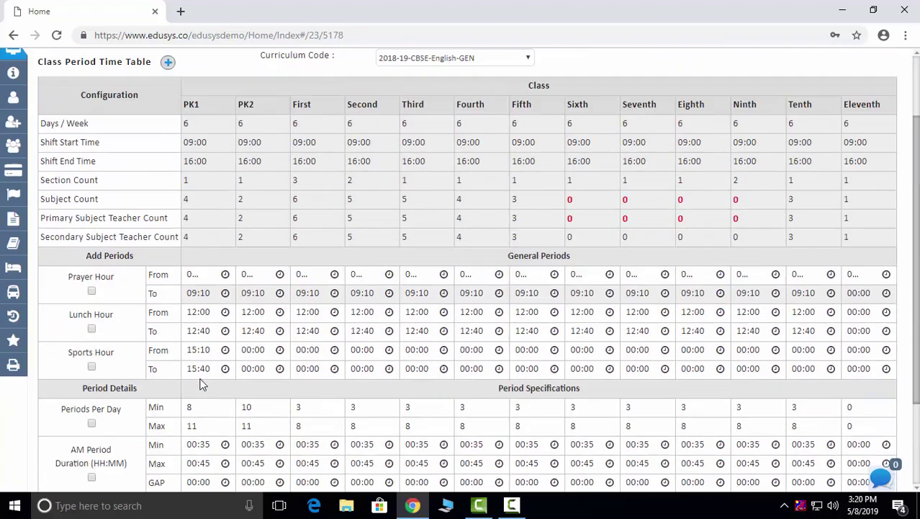
scroll(203, 386, down, 2)
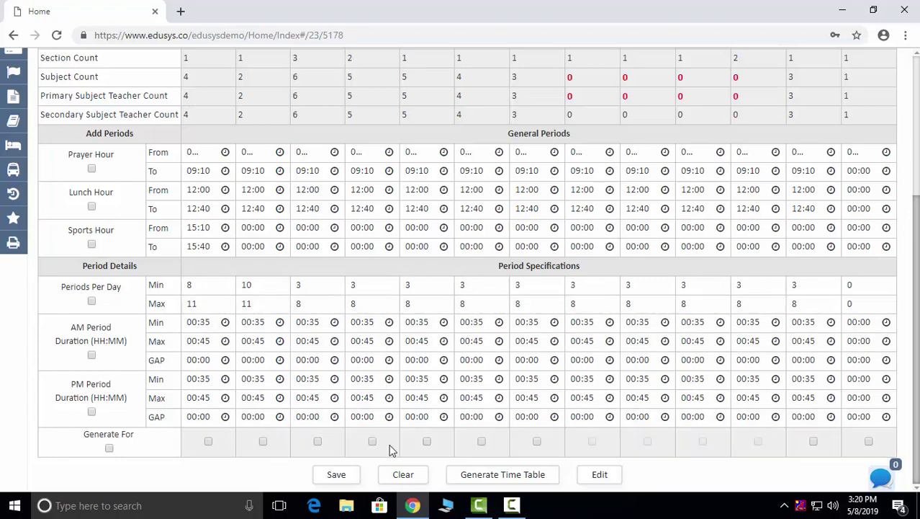
click(512, 476)
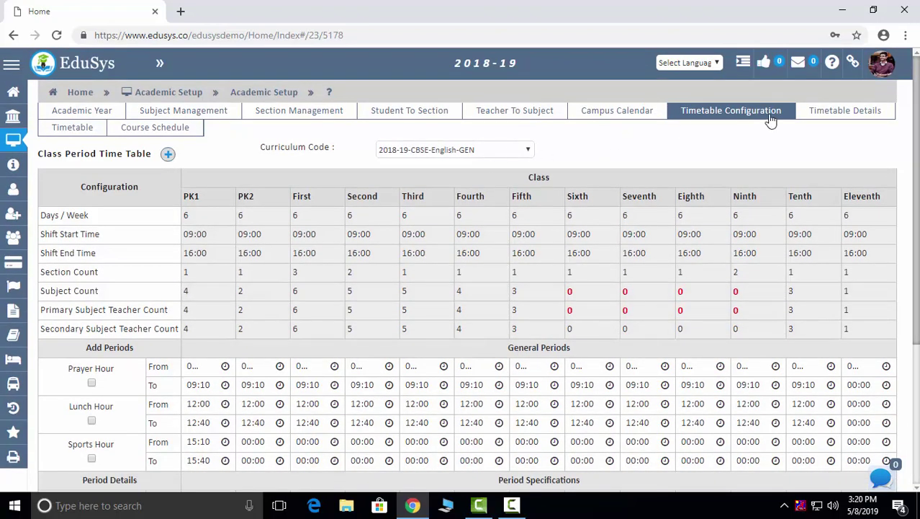
Step: Open Timetable Details and add a new period row for class Tenth, section CBSE - 10B
click(838, 113)
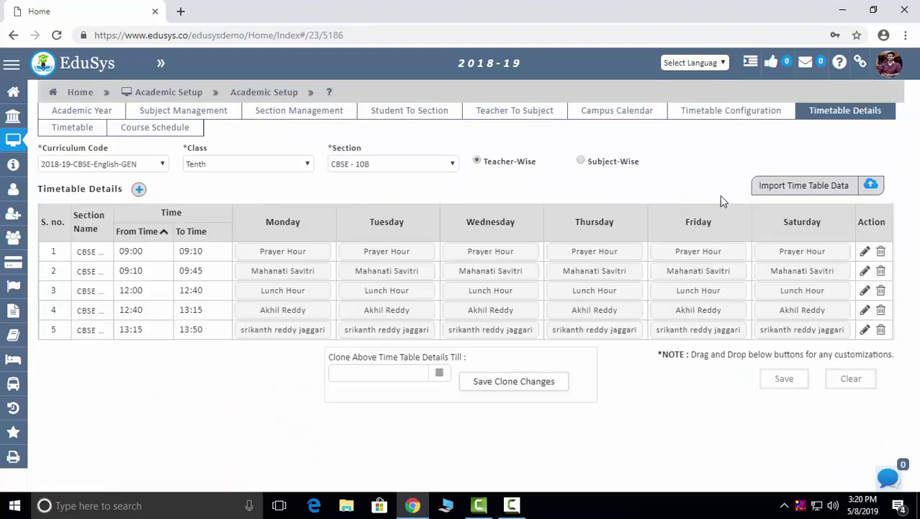
click(140, 190)
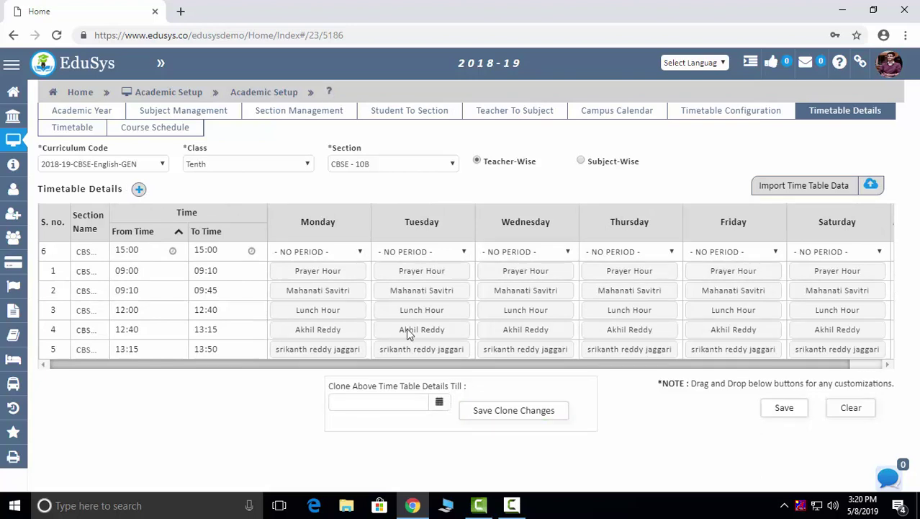
Step: Swap Monday's 09:10 period with Tuesday's 12:00 Lunch Hour in the CBSE - 10B timetable and save the swap
drag(328, 289, 424, 312)
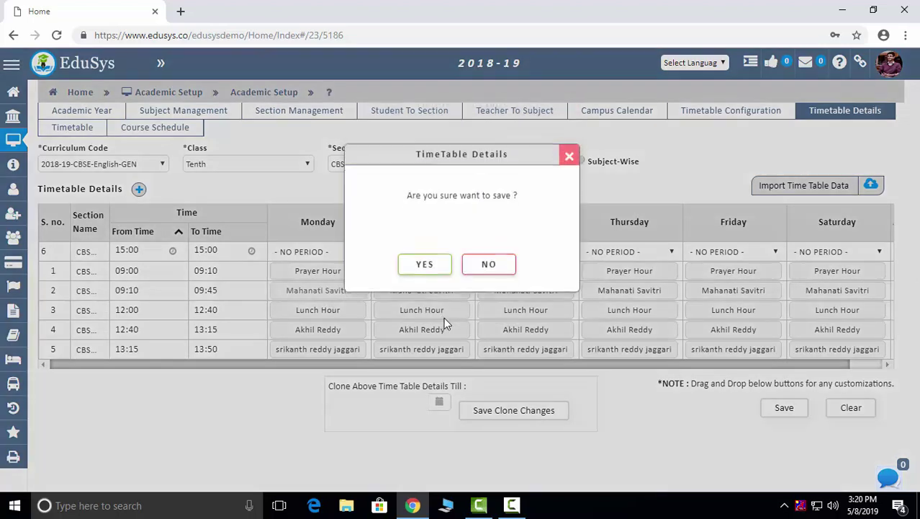
click(422, 267)
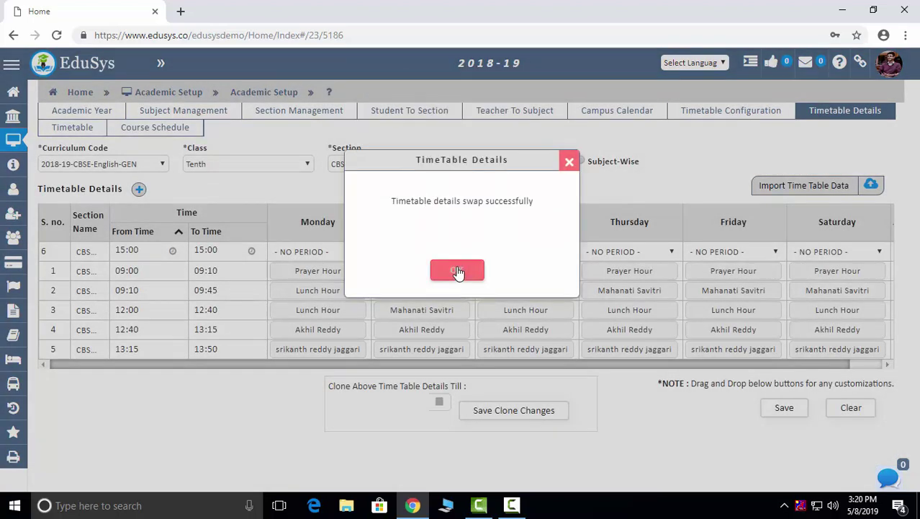
click(458, 271)
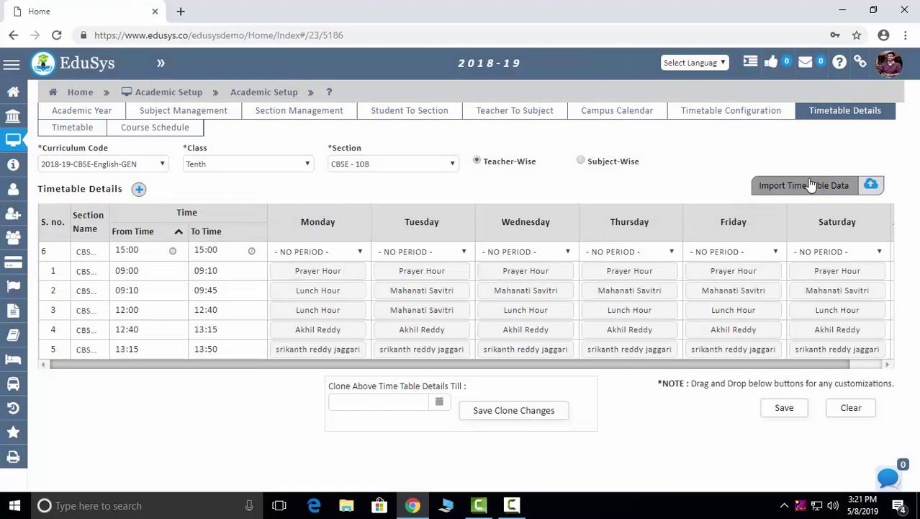
Step: Open the Timetable page and select class Second, section CBSE - 2A
click(80, 130)
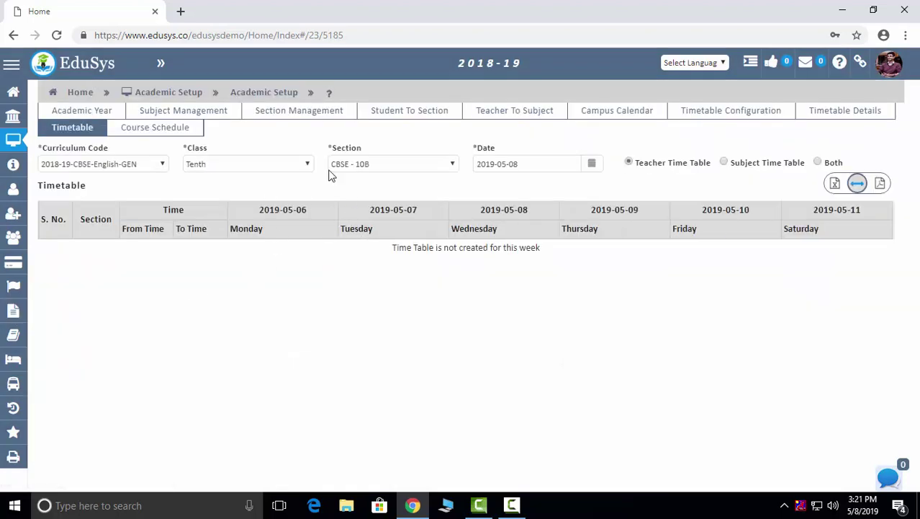
click(236, 165)
click(212, 213)
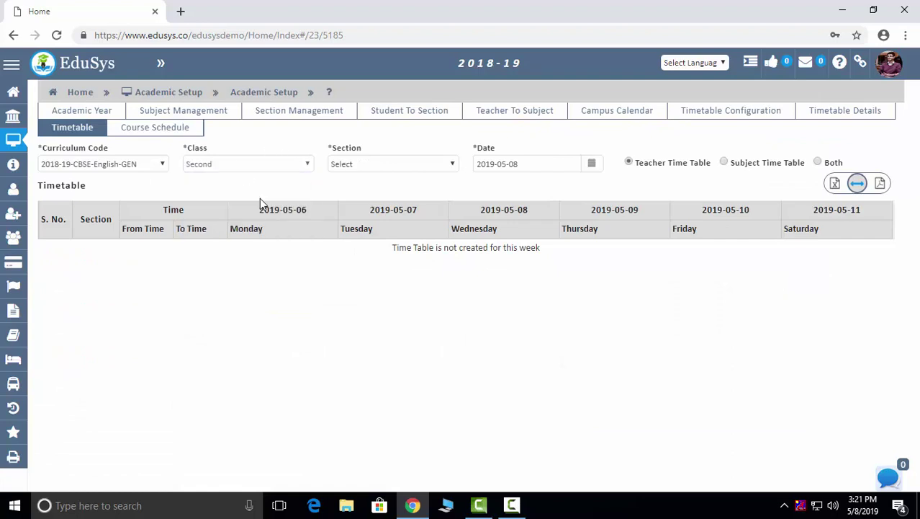
click(149, 165)
click(330, 165)
click(360, 167)
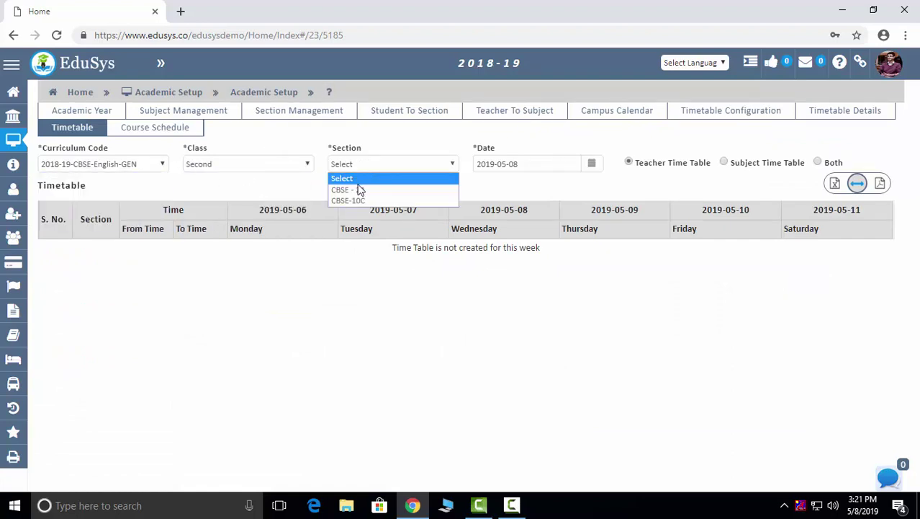
click(360, 189)
Step: Set the timetable date to 2019-02-17 and review all periods of that week
click(591, 164)
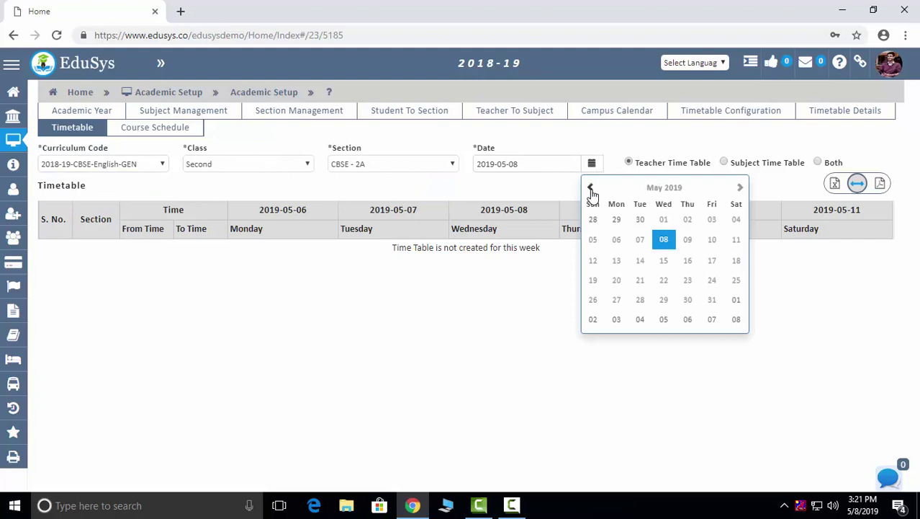
click(590, 189)
click(590, 189)
click(591, 189)
click(592, 279)
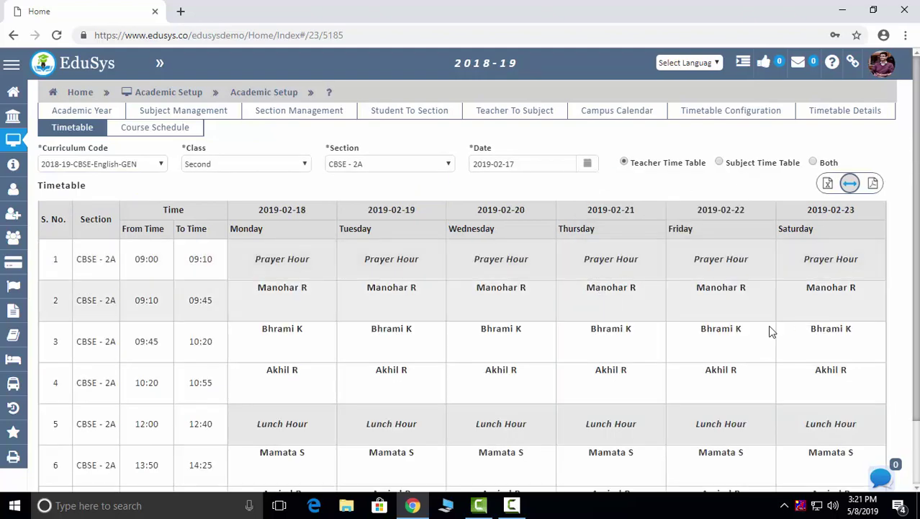
scroll(771, 331, down, 2)
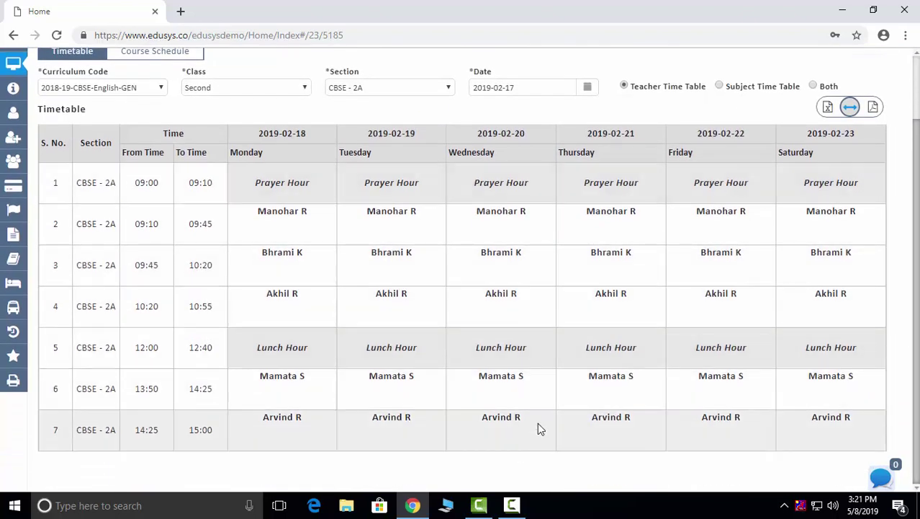
scroll(537, 428, up, 2)
Step: Open the Course Schedule page, examine the weekly schedule rows for class PK1, and return to the home page
click(159, 128)
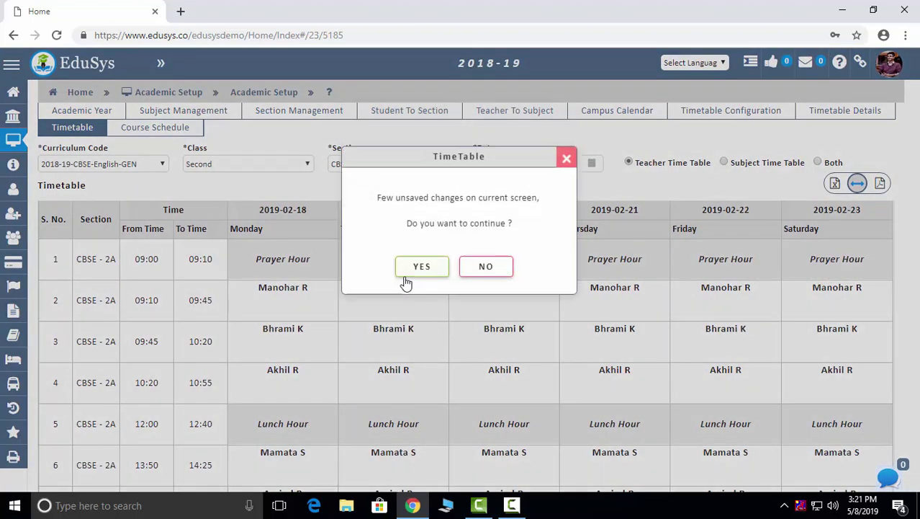
click(417, 270)
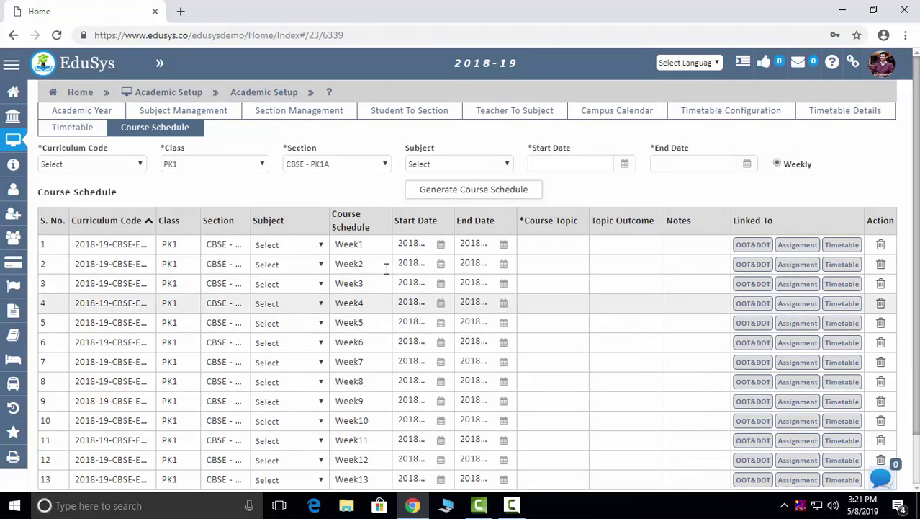
click(78, 92)
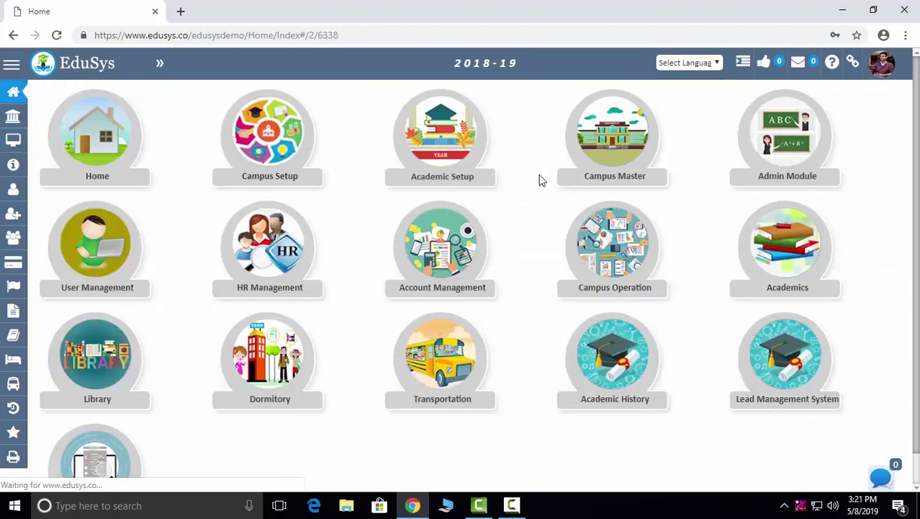
Step: Open Annual checks under Academic Setup and view the Final Marks list for 2018-19-CBSE-English-GEN
click(458, 144)
click(338, 162)
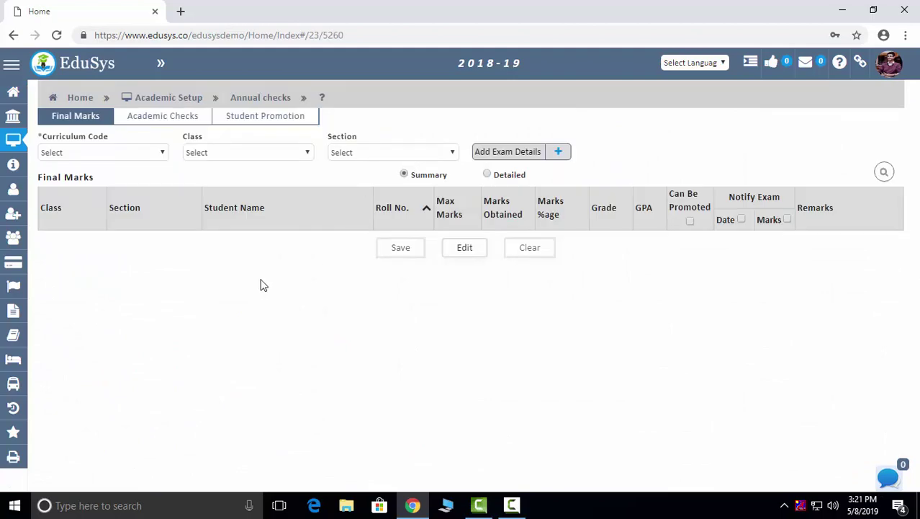
scroll(490, 223, down, 1)
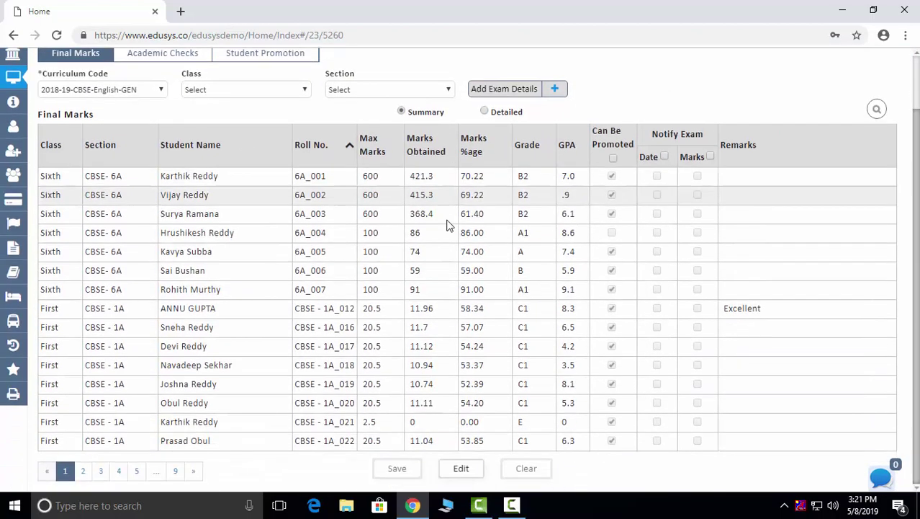
Step: Make the final marks editable and examine the Marks Obtained and Marks %age columns
click(460, 470)
click(409, 329)
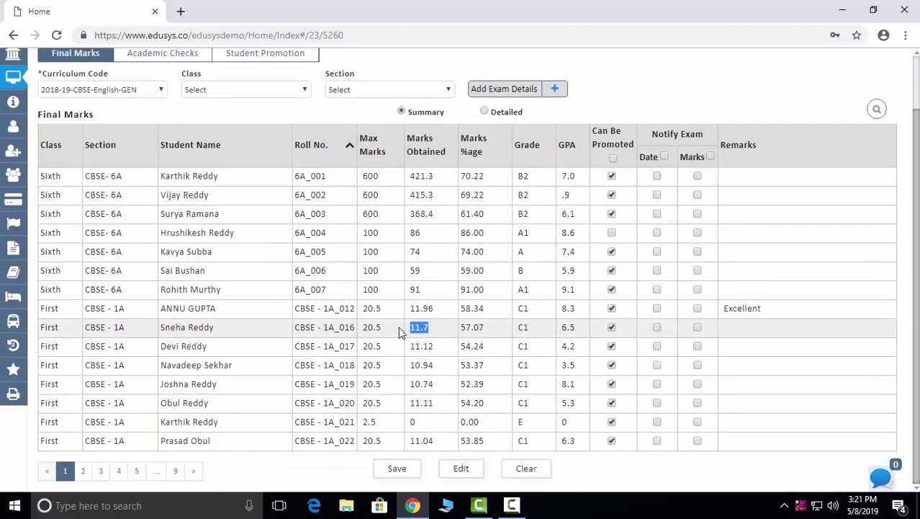
drag(433, 286, 409, 272)
drag(466, 441, 395, 422)
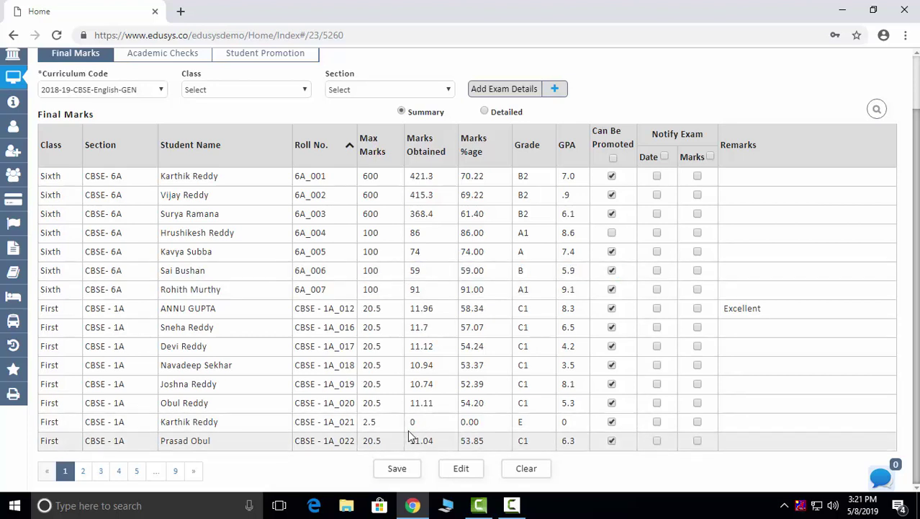
click(465, 467)
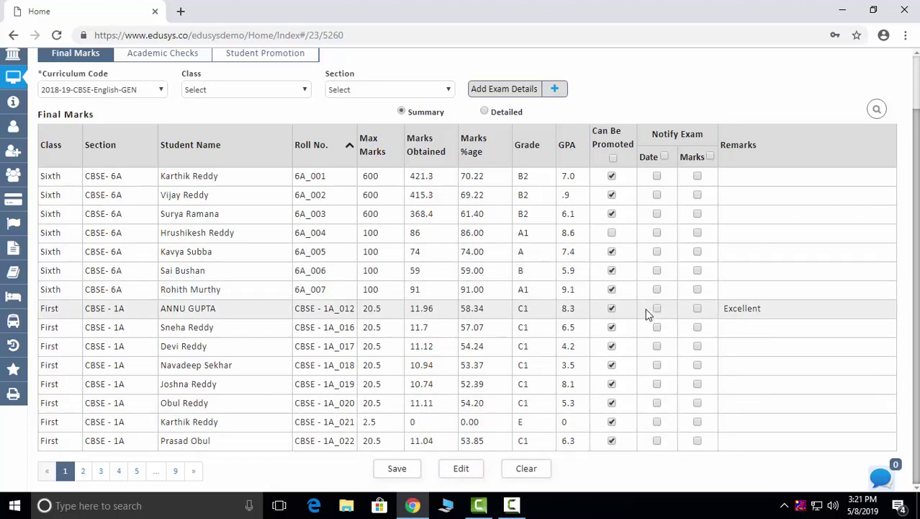
Step: Set the grade to b4 and the GPA to 8967 for the Sixth class student in row 6A_004, and save the final marks
double_click(513, 245)
key(BackSpace)
click(452, 268)
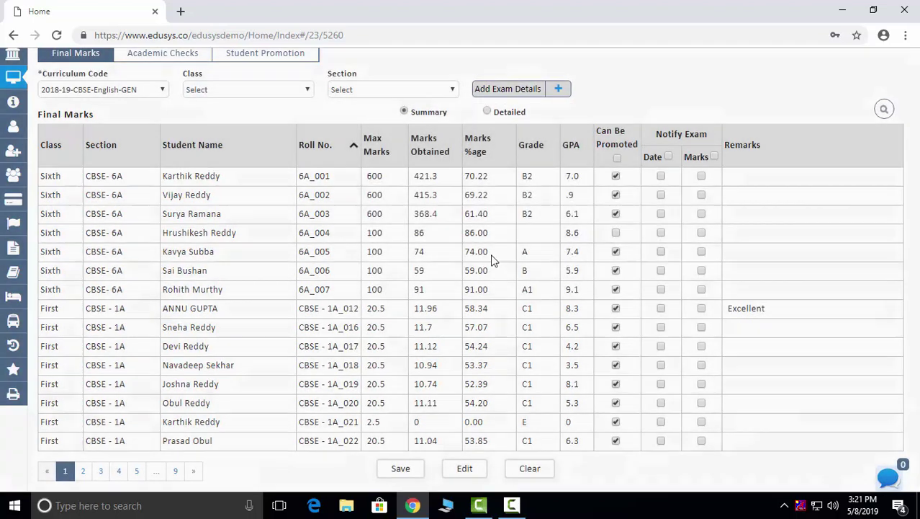
drag(486, 232, 395, 238)
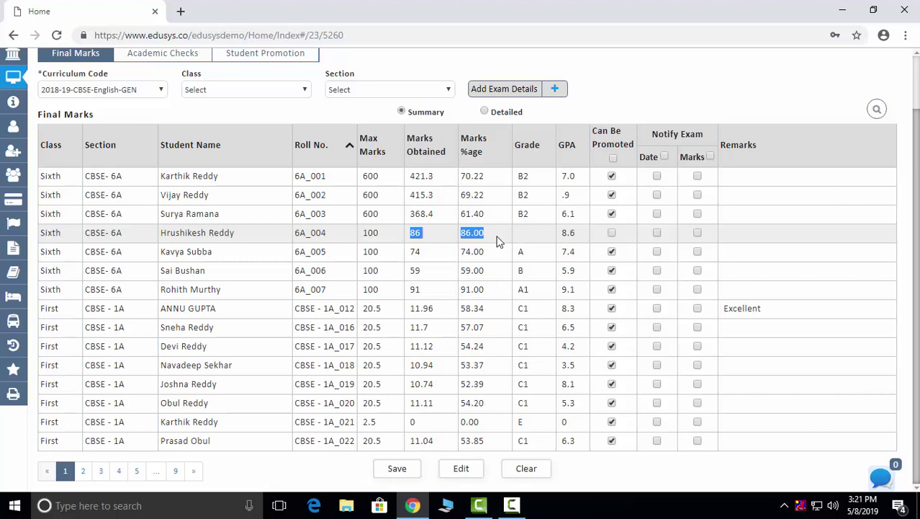
drag(497, 241, 458, 238)
click(540, 231)
drag(580, 231, 551, 232)
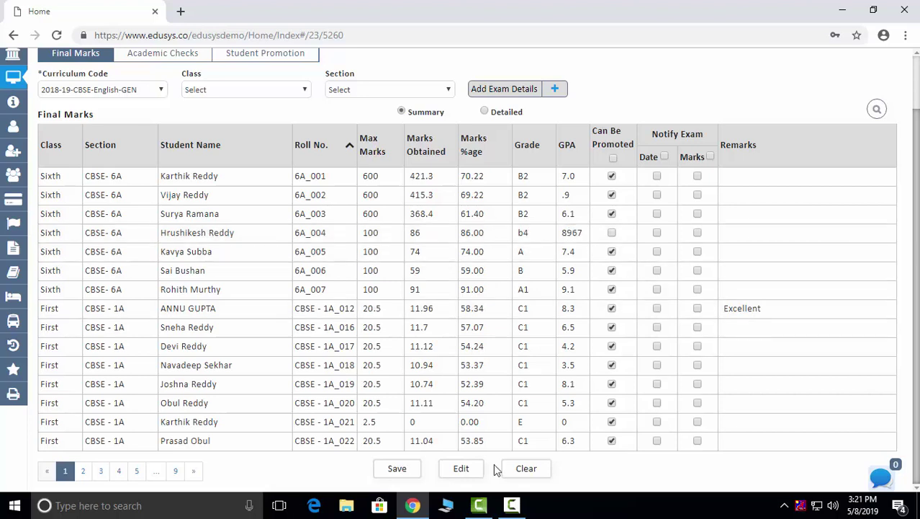
click(396, 470)
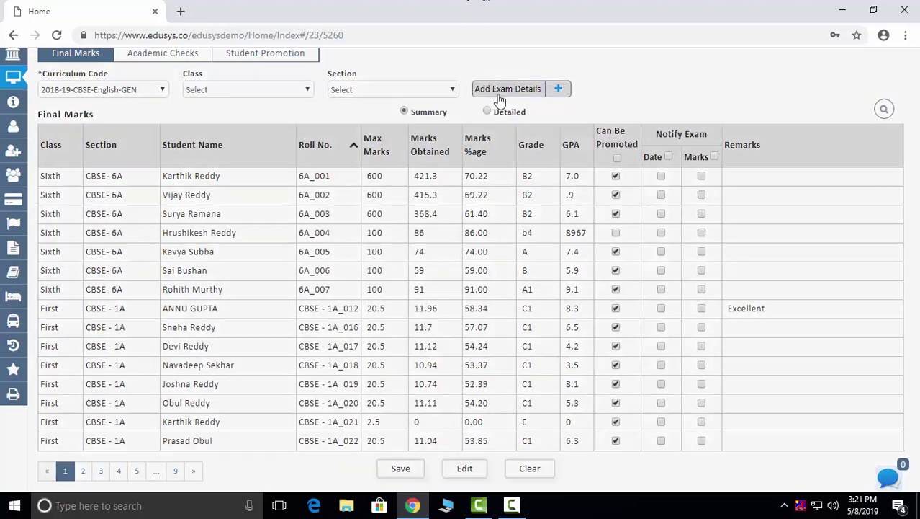
Step: Check Add Exam Details, view the final marks in Detailed mode, and return to the Summary view
click(501, 92)
click(768, 95)
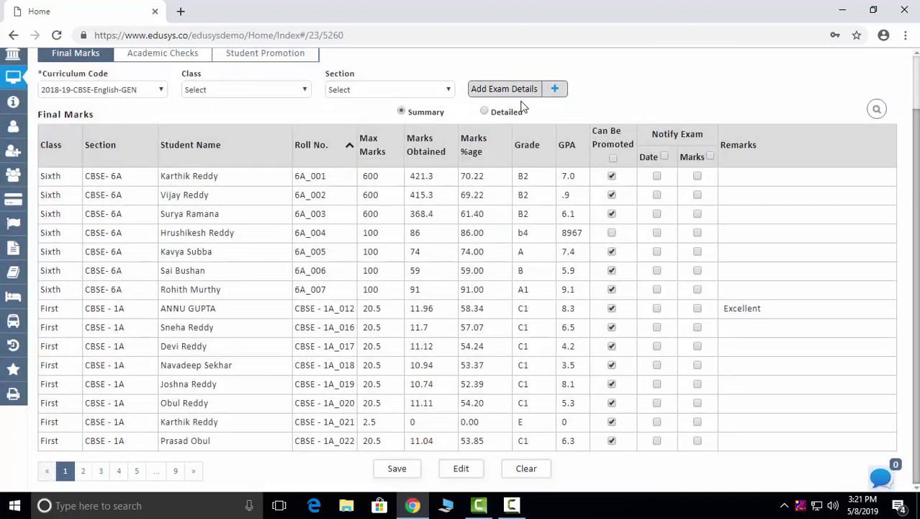
click(507, 112)
click(416, 106)
click(504, 54)
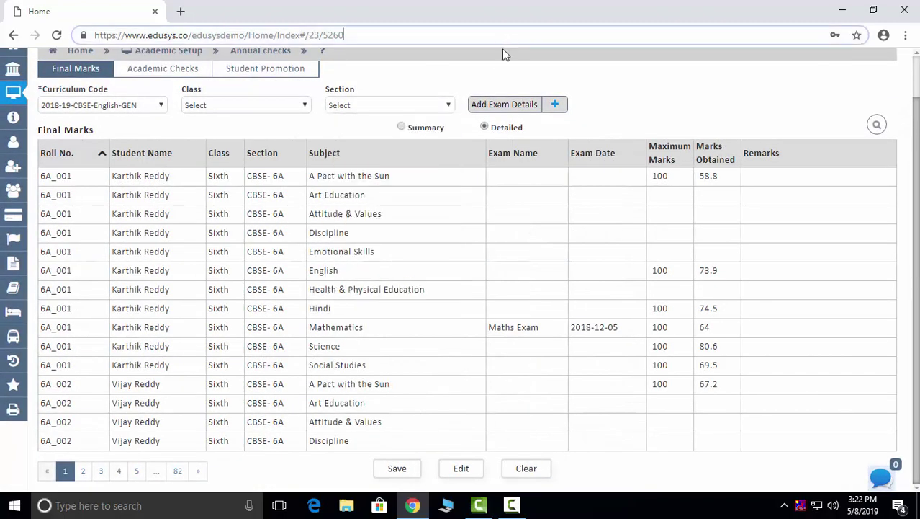
click(403, 127)
Step: Open Academic Checks and unlock the setup steps for 2018-19-CBSE-English-GEN
click(179, 57)
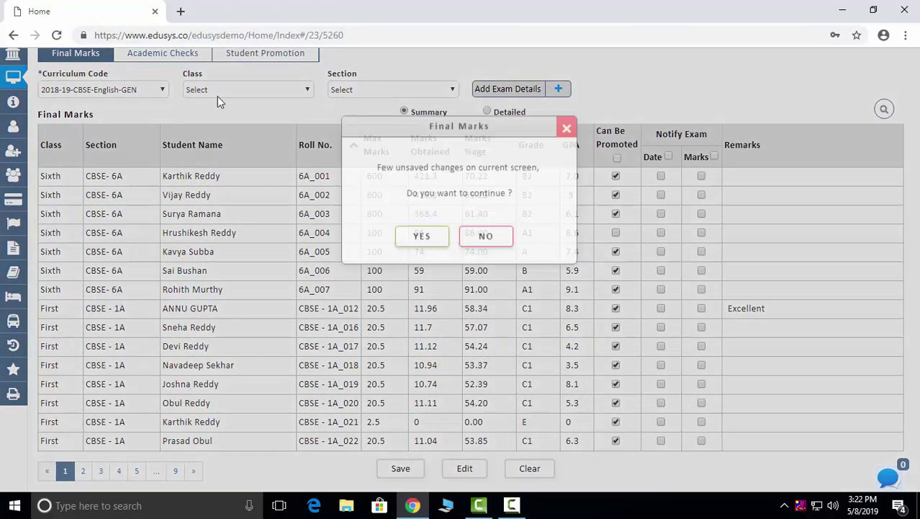
click(420, 269)
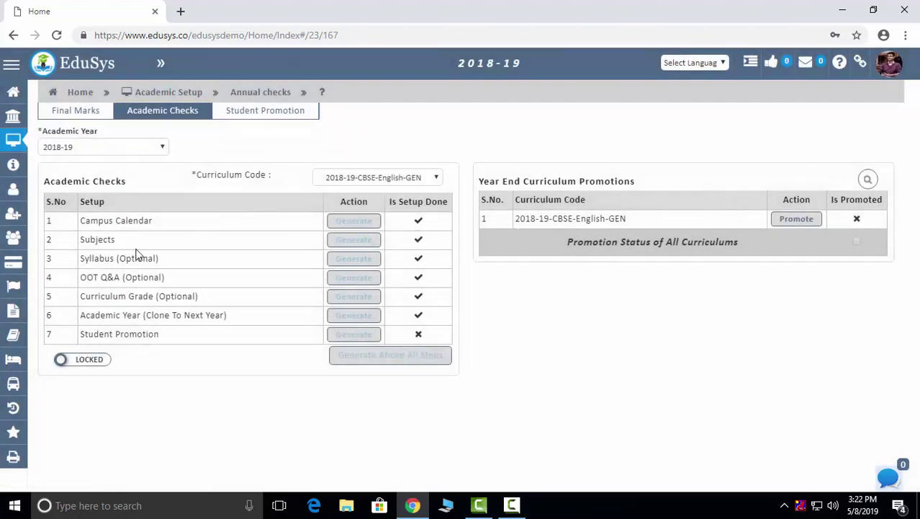
click(101, 359)
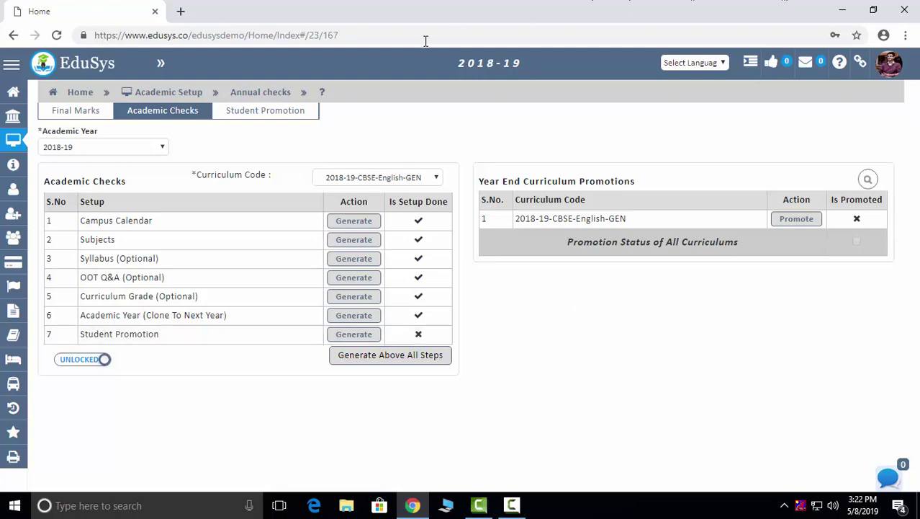
Step: Open Student Promotion and select curriculum 2018-19-CBSE-English-GEN, class Second, section CBSE - 2A for the current academic year
click(245, 115)
click(421, 269)
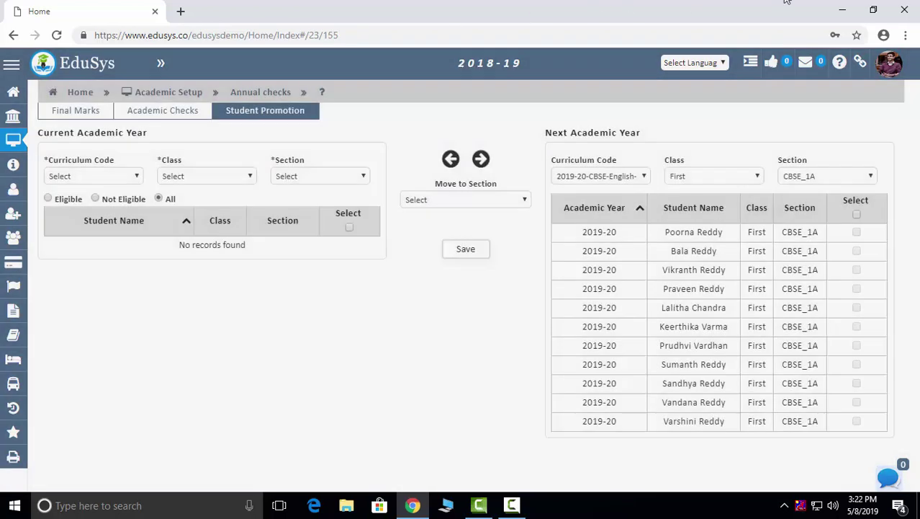
click(83, 178)
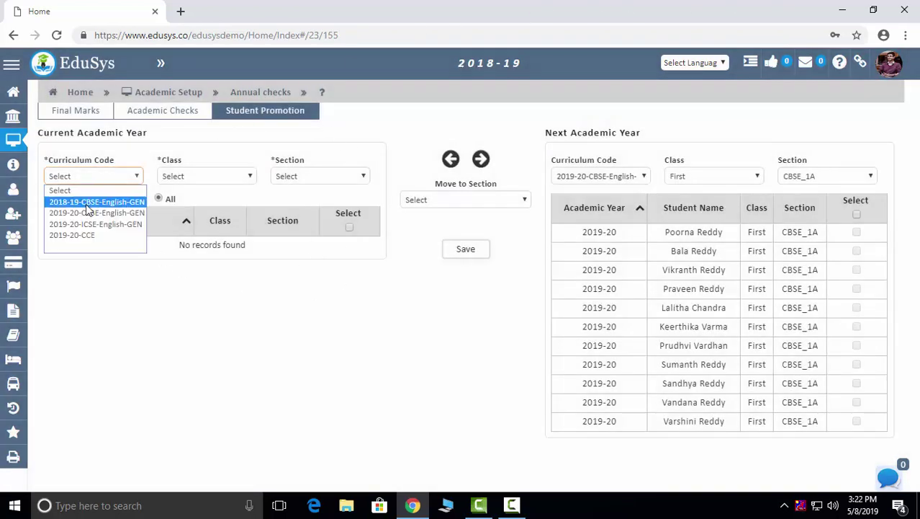
click(86, 201)
click(178, 178)
click(176, 236)
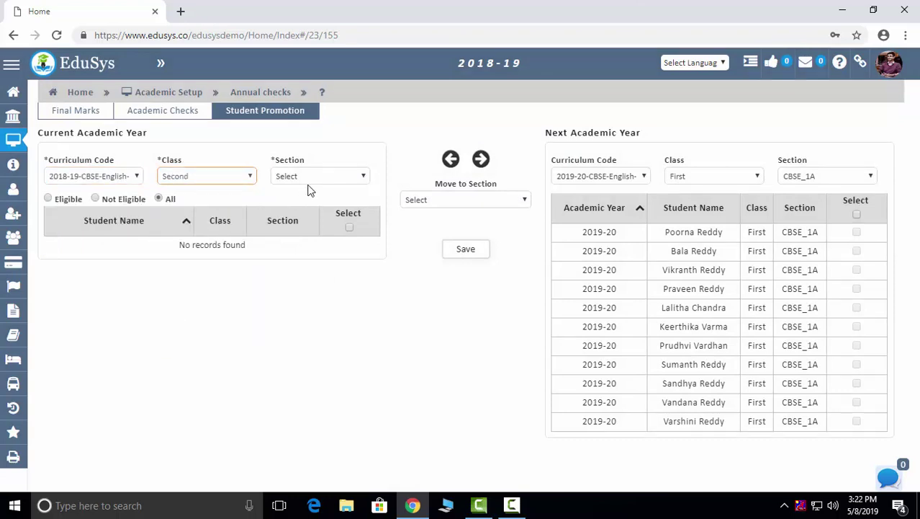
click(317, 176)
click(303, 200)
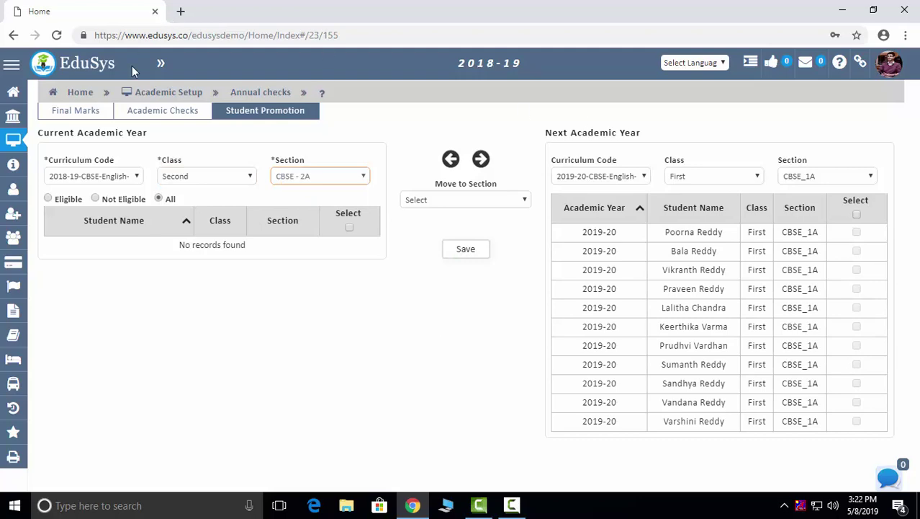
Step: Leave Student Promotion without saving and open Application Master in the Campus Master module
click(154, 92)
click(439, 268)
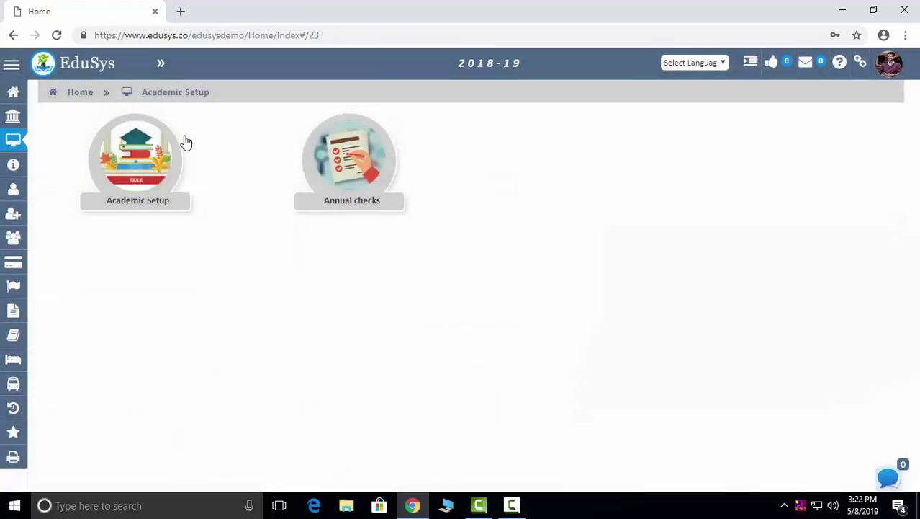
click(78, 91)
click(616, 142)
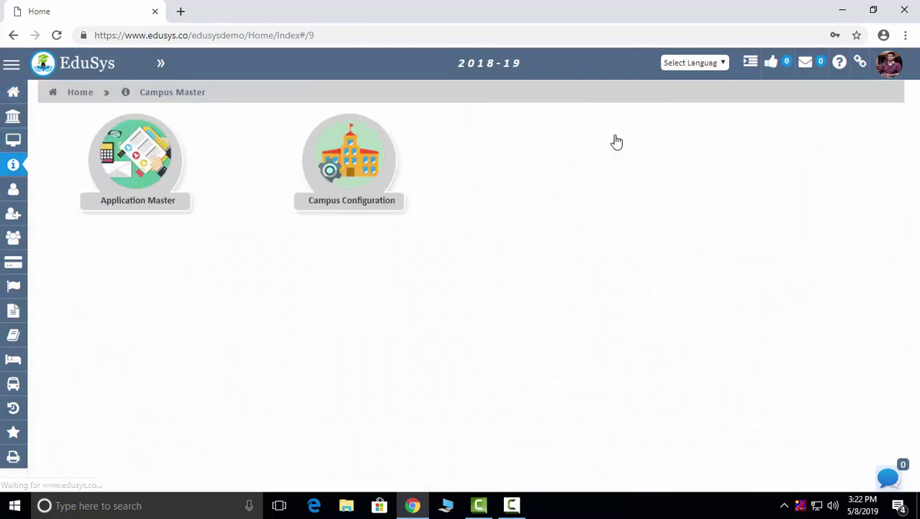
click(150, 187)
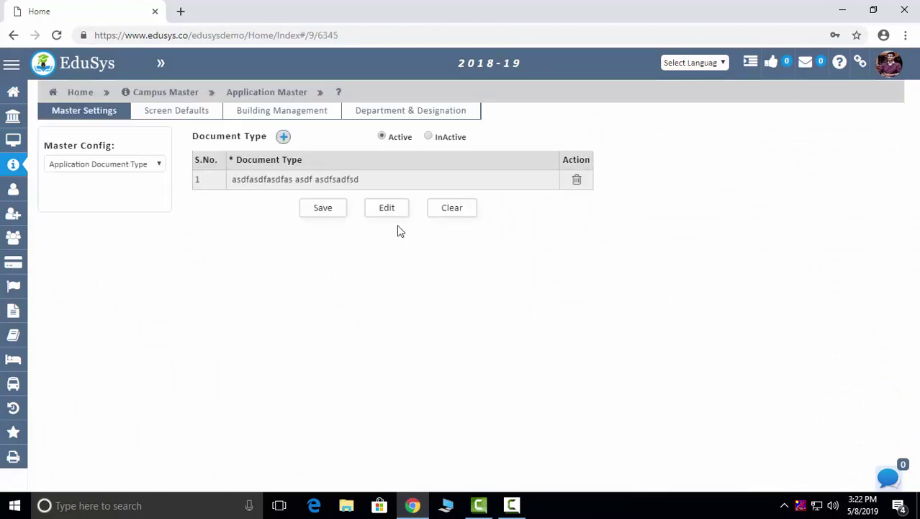
Step: Switch the master configuration to Assignment Types and add a blank assignment type row
click(149, 172)
click(86, 199)
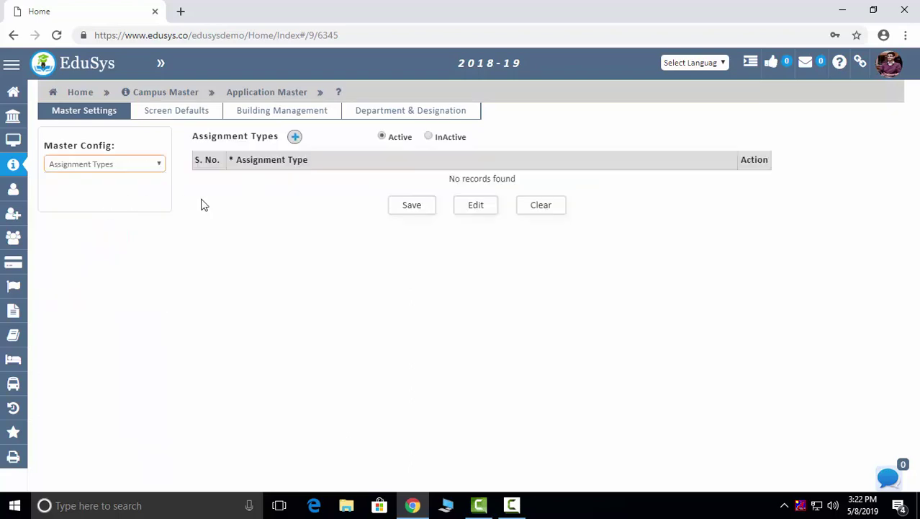
click(295, 137)
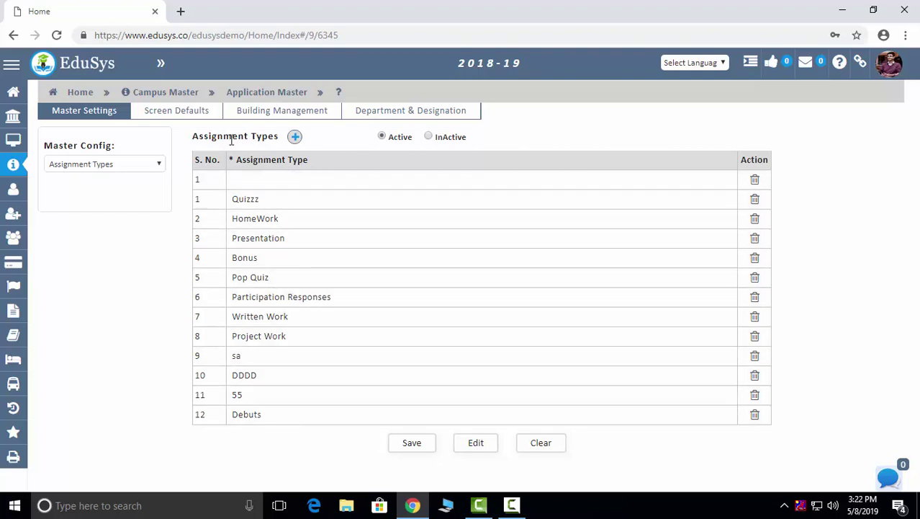
Step: Switch the master configuration to Digital Diary Settings
click(135, 161)
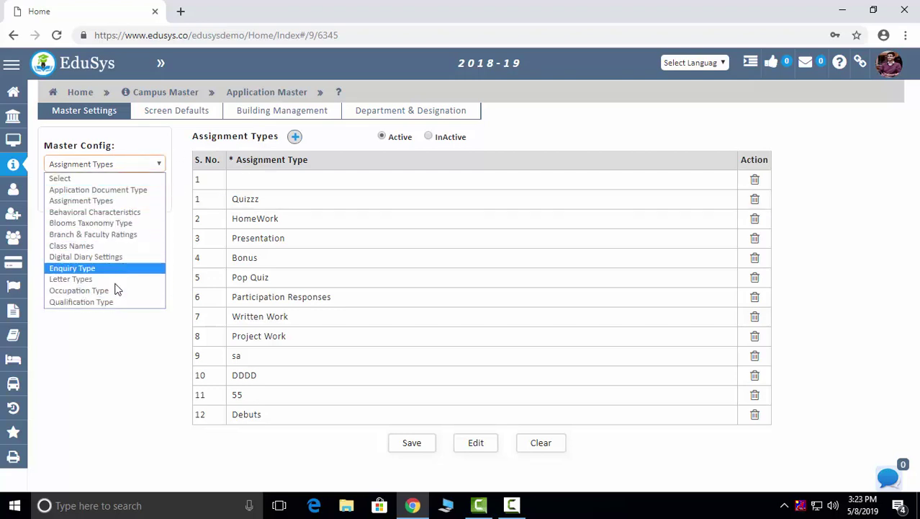
click(116, 258)
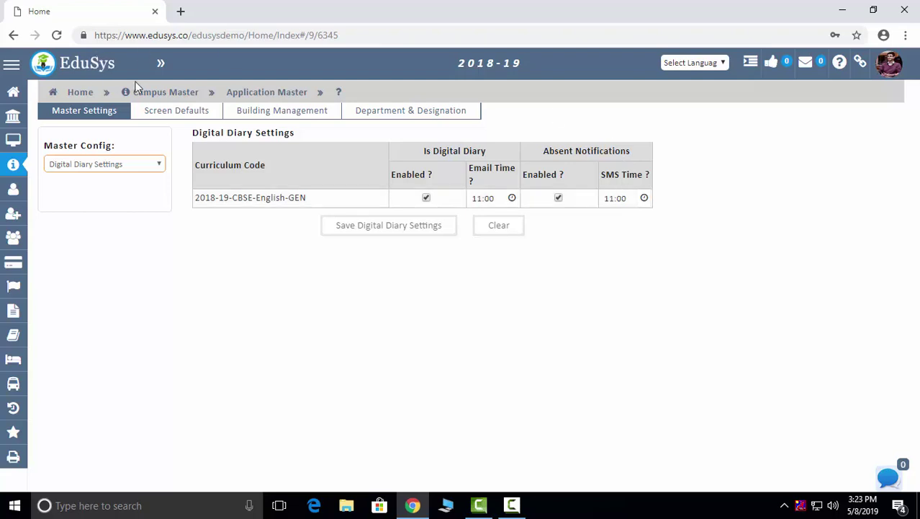
Step: In Screen Defaults, make the left grid defaults editable and choose Class Name as the second column for User Registration
click(157, 112)
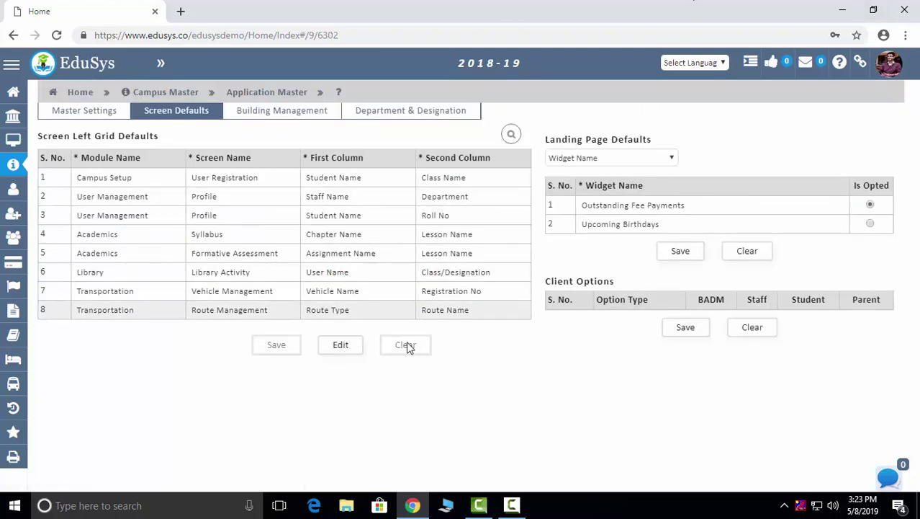
click(341, 345)
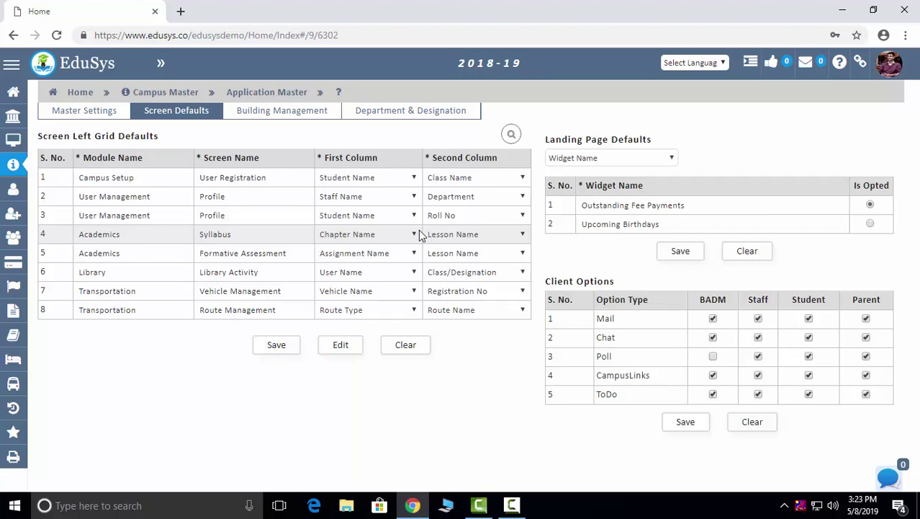
click(484, 199)
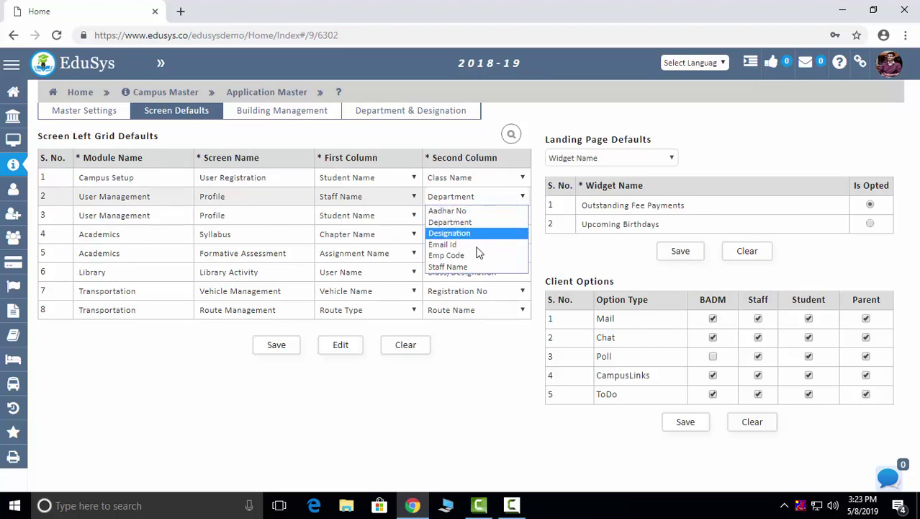
click(491, 174)
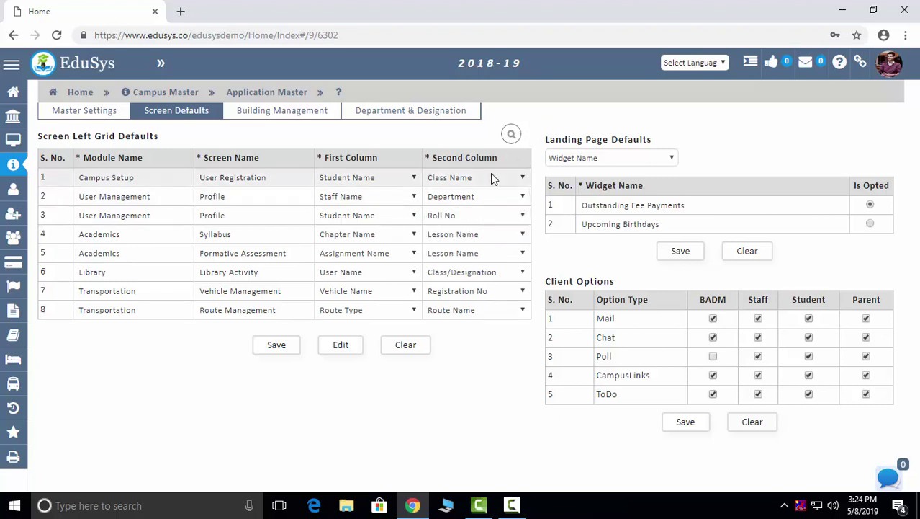
click(491, 176)
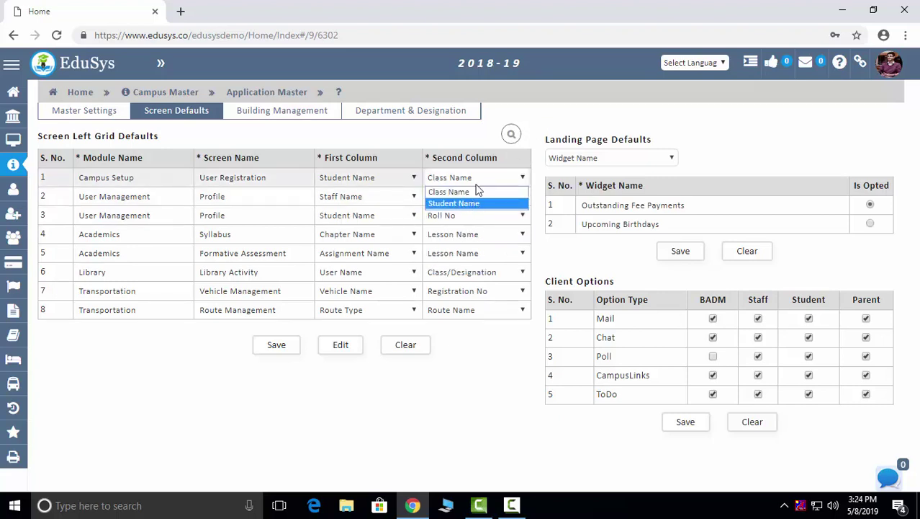
click(476, 190)
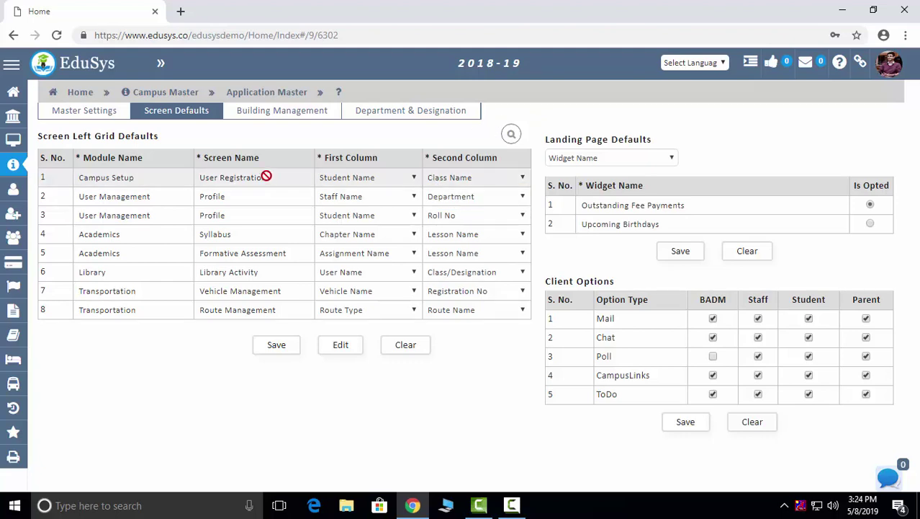
Step: View the Building Management list and the Department & Designation setup in Application Master
click(278, 112)
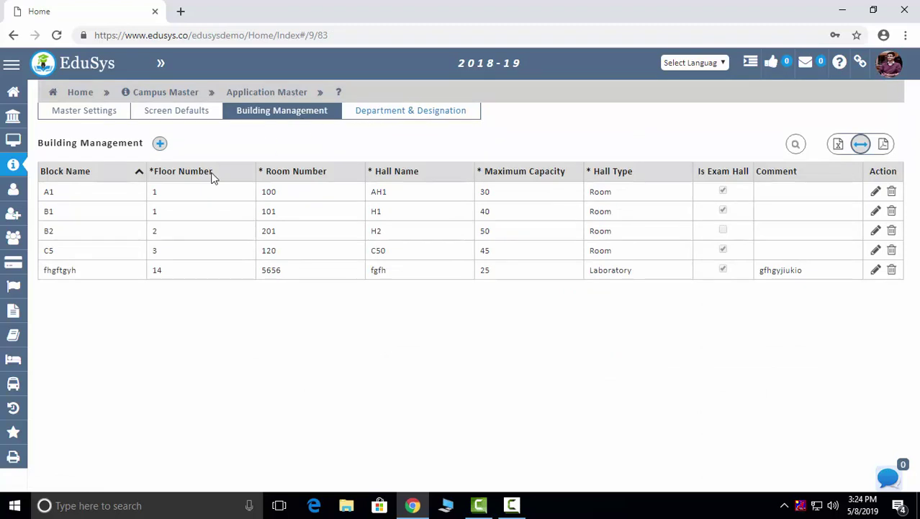
click(417, 113)
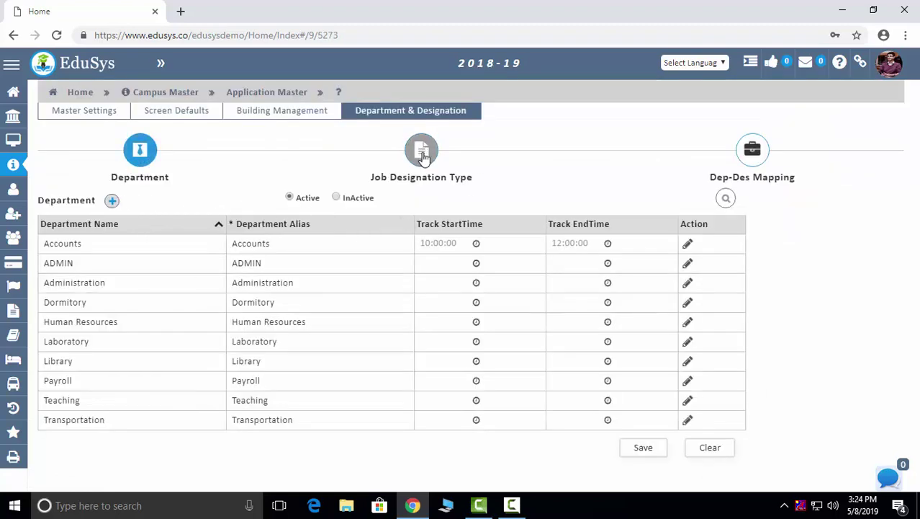
Step: Return to Screen Defaults and show the Landing Page options under Landing Page Defaults
click(181, 113)
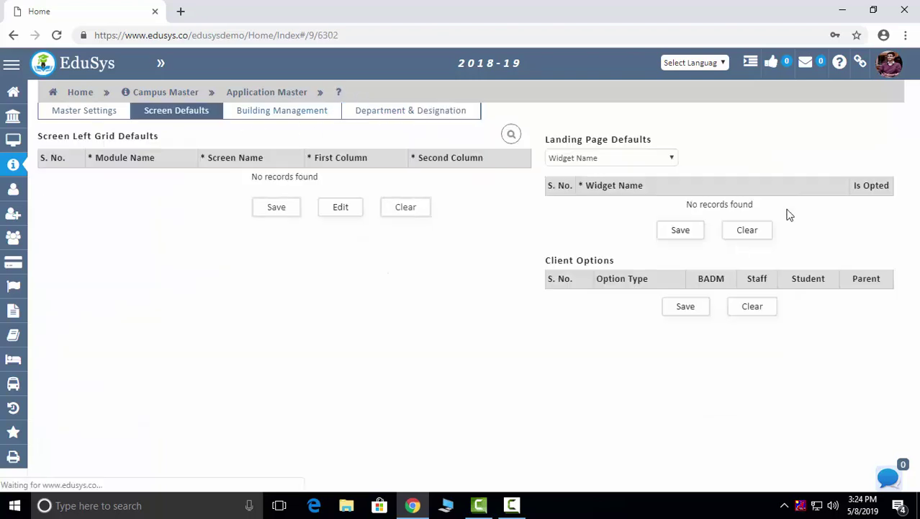
click(665, 157)
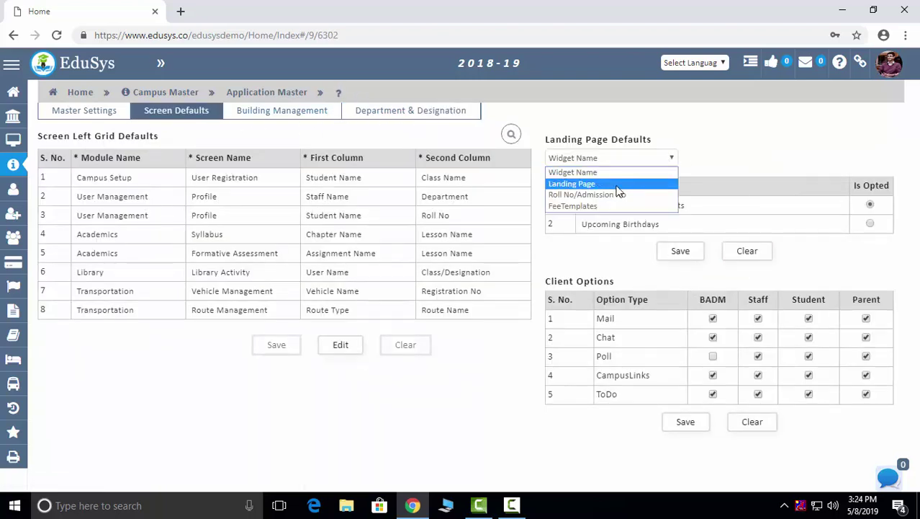
click(614, 184)
Step: Switch Landing Page Defaults to FeeTemplates, preview the Template1 sample receipt and close the preview
click(643, 160)
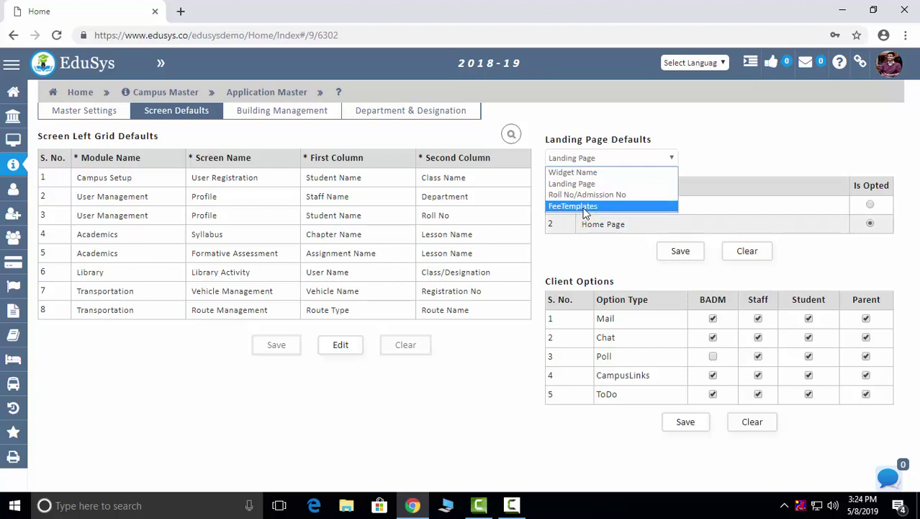
click(618, 206)
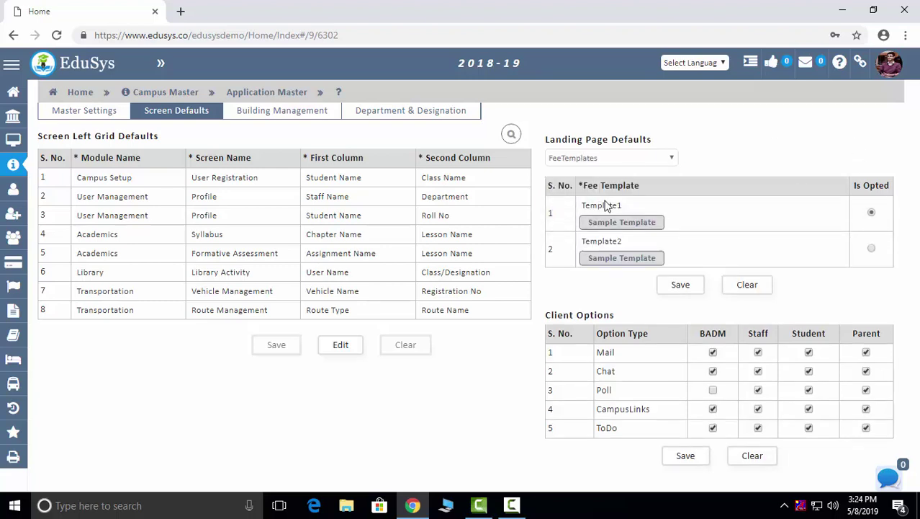
click(638, 225)
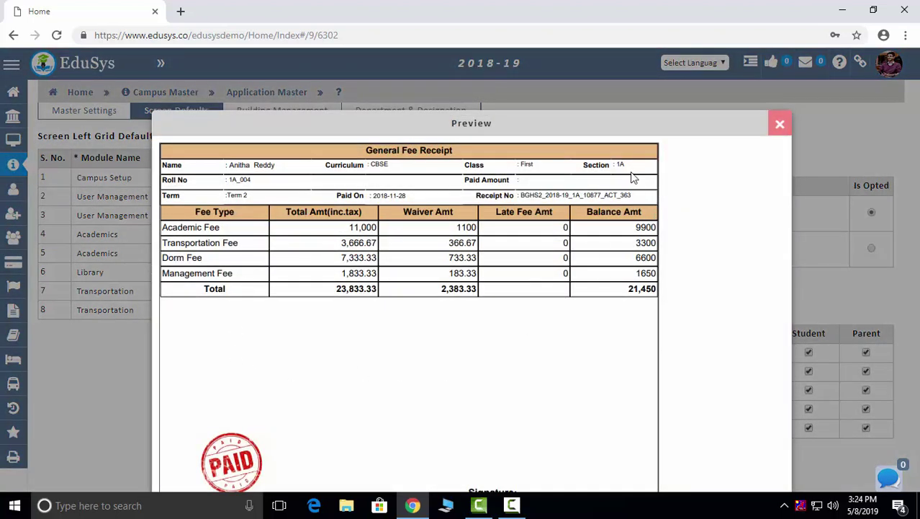
click(786, 122)
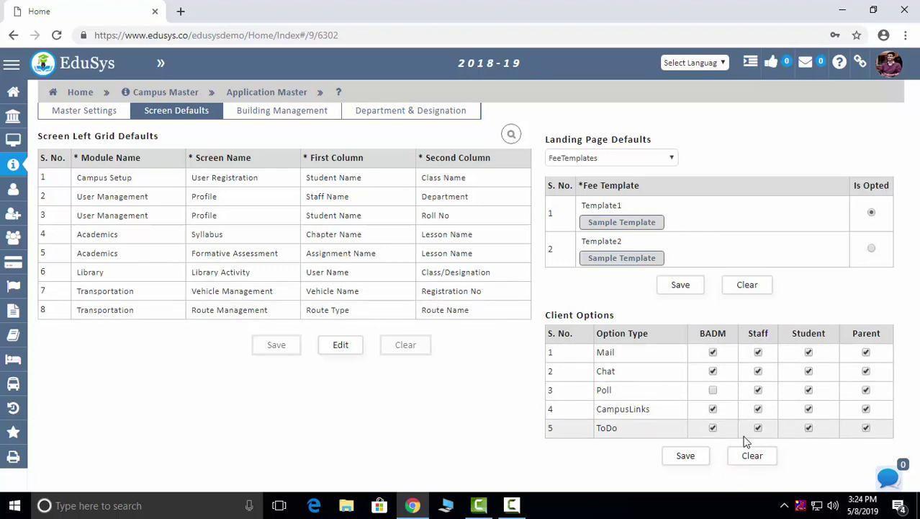
Step: Leave Application Master without saving and open Campus Configuration in the Campus Master module
click(175, 91)
click(450, 268)
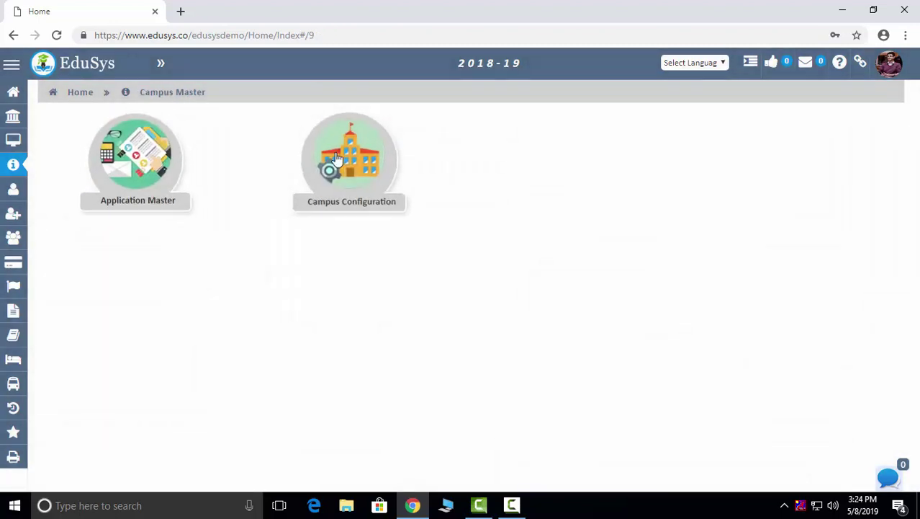
click(350, 157)
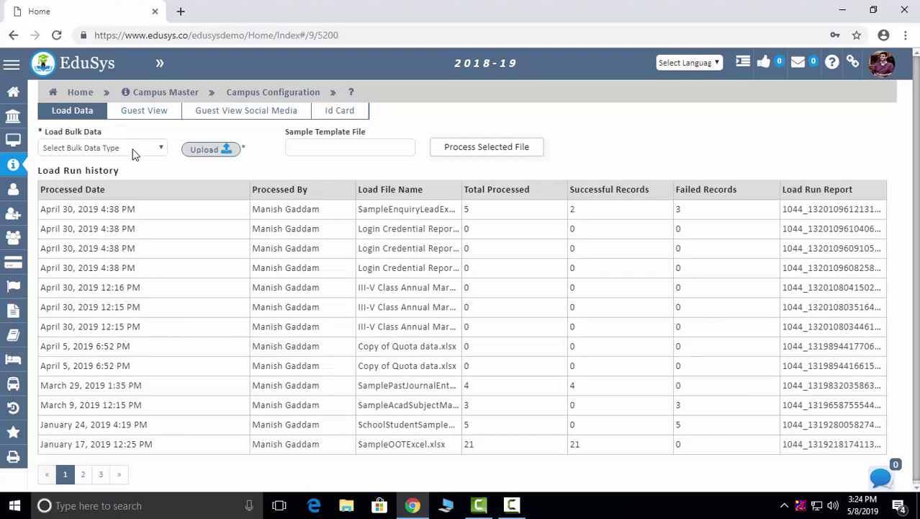
Step: Review the bulk data types in Load Data and select BioMetric Data to show its sample template file
click(133, 149)
scroll(156, 188, down, 1)
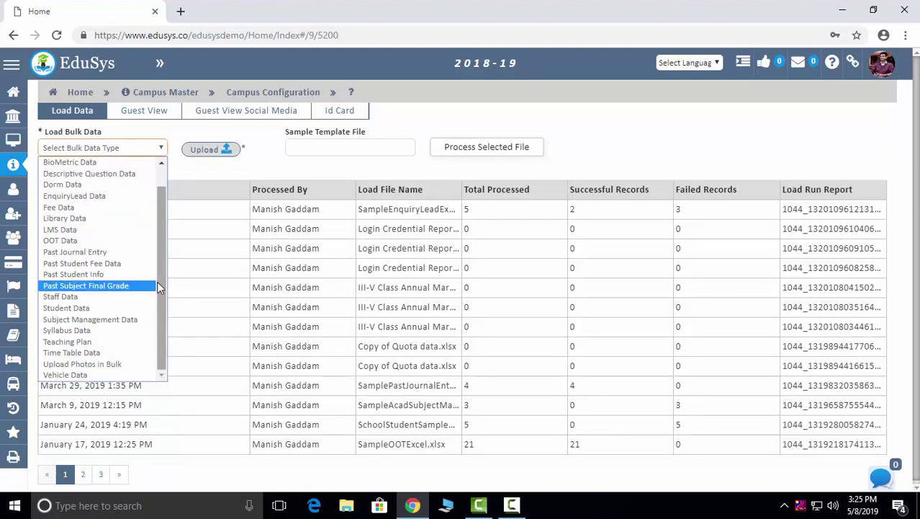
click(68, 162)
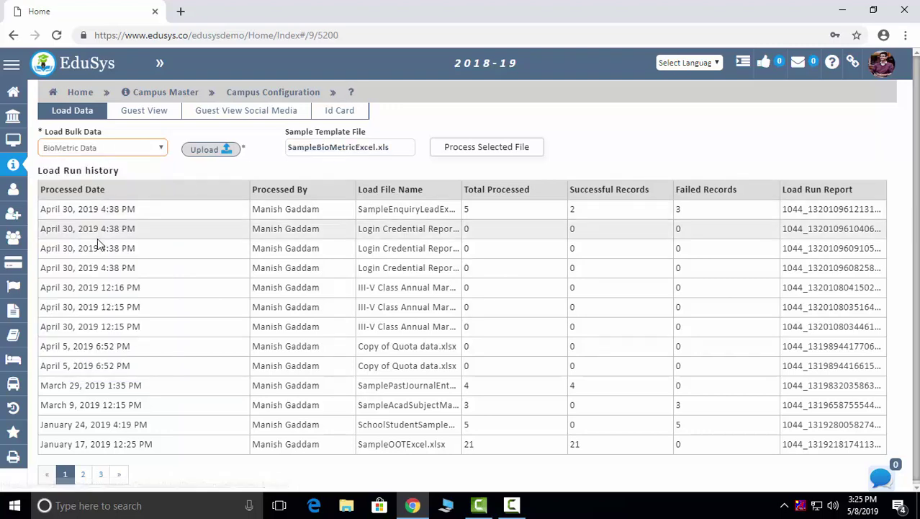
click(143, 148)
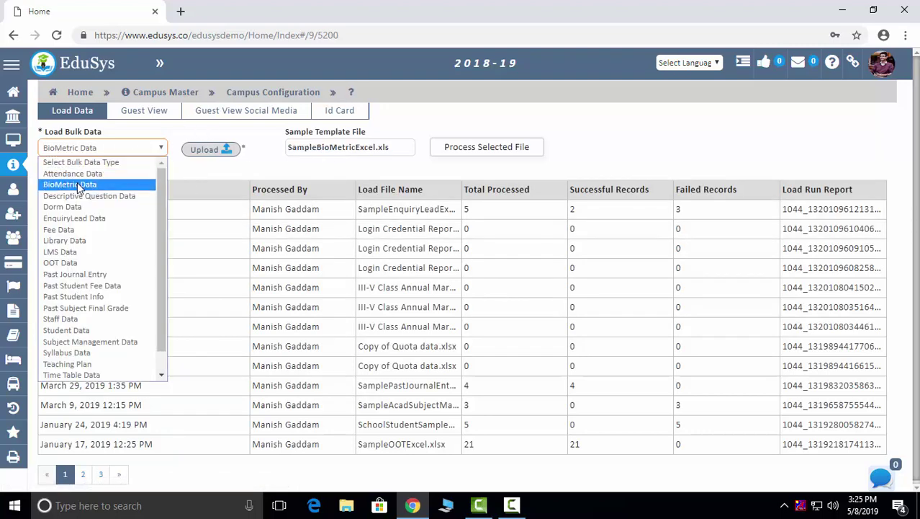
click(77, 184)
Step: Select Descriptive Question Data as the bulk data type and browse the remaining types in the list
click(114, 149)
click(82, 196)
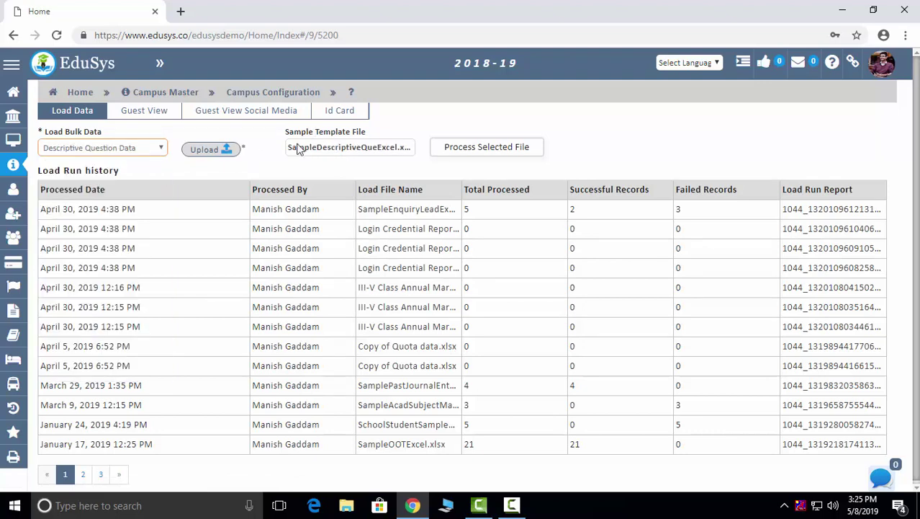
click(133, 148)
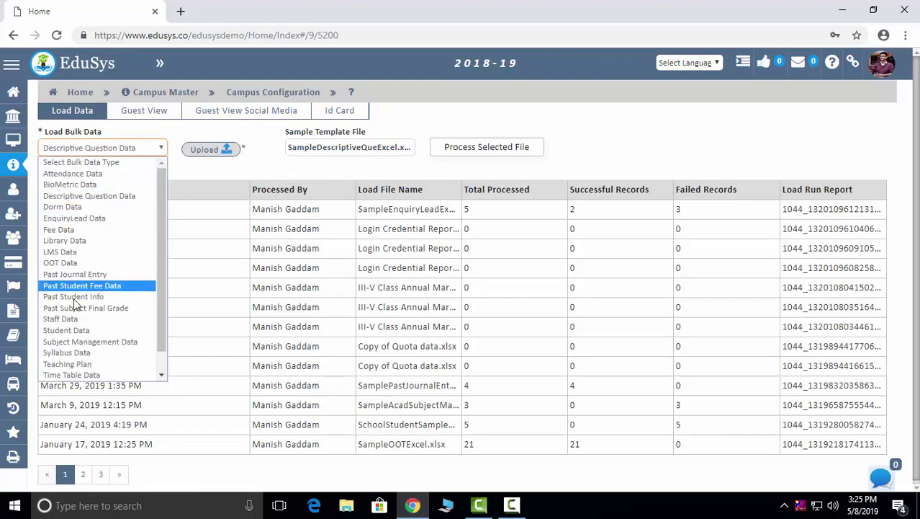
key(p)
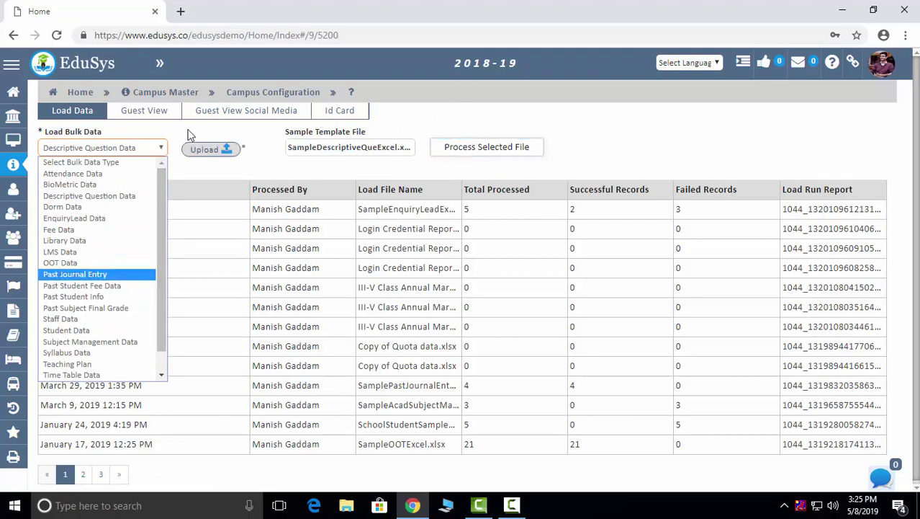
Step: Leave Load Data without saving and examine the banner images, event gallery and menu items in Guest View
click(138, 115)
click(138, 115)
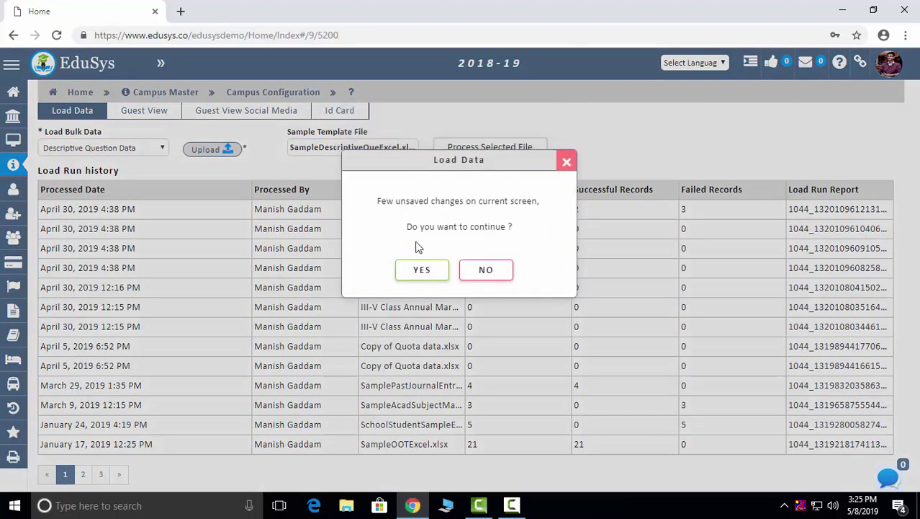
click(407, 265)
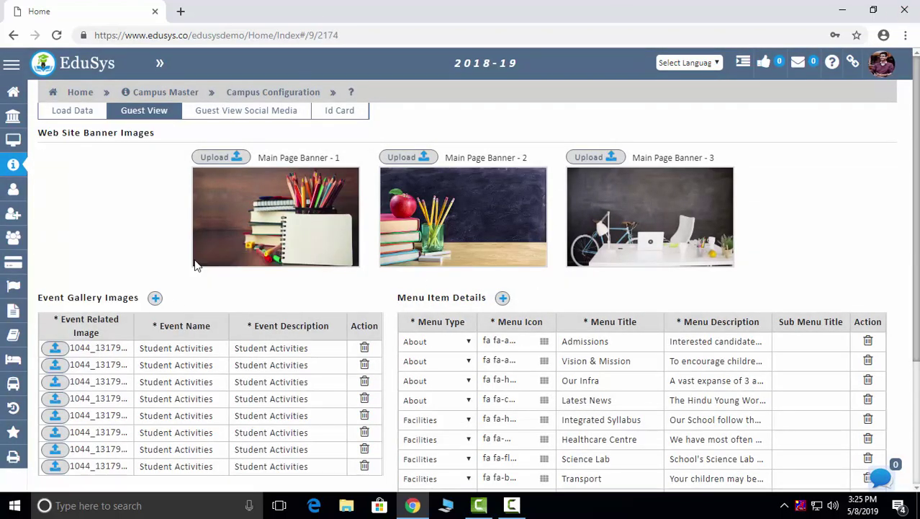
scroll(211, 344, down, 3)
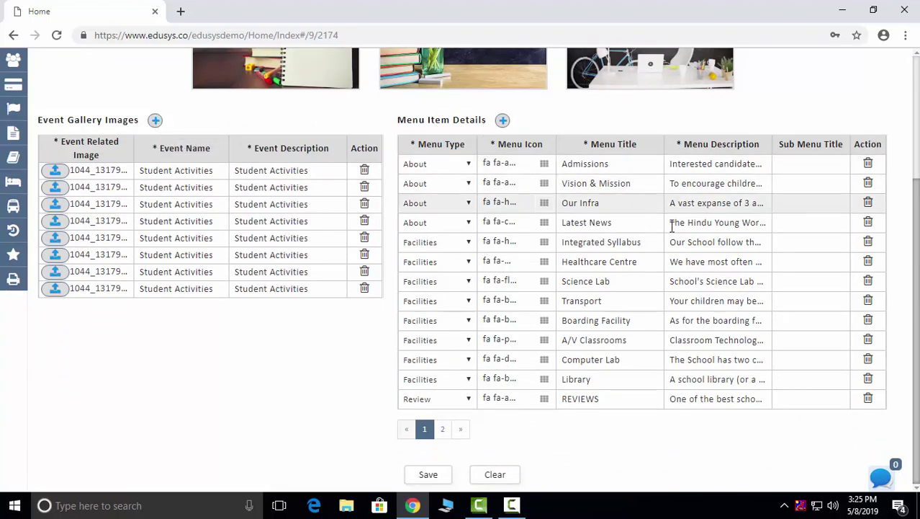
scroll(620, 339, up, 3)
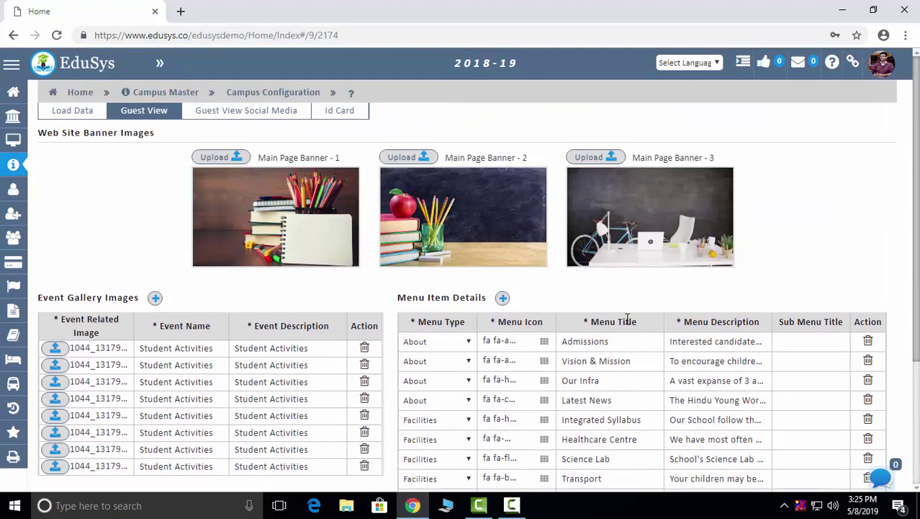
Step: Open Guest View Social Media and add a blank row to the Scrolling News/Updates Details
click(251, 112)
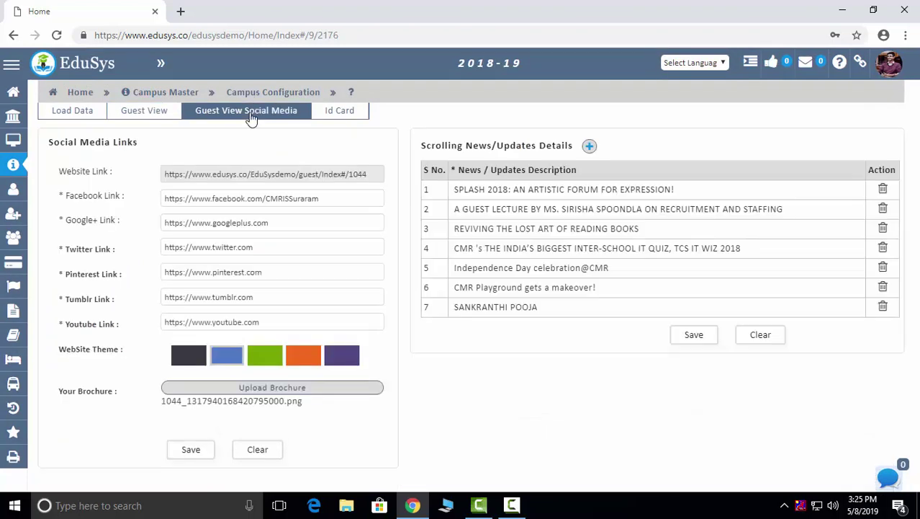
click(589, 147)
click(484, 189)
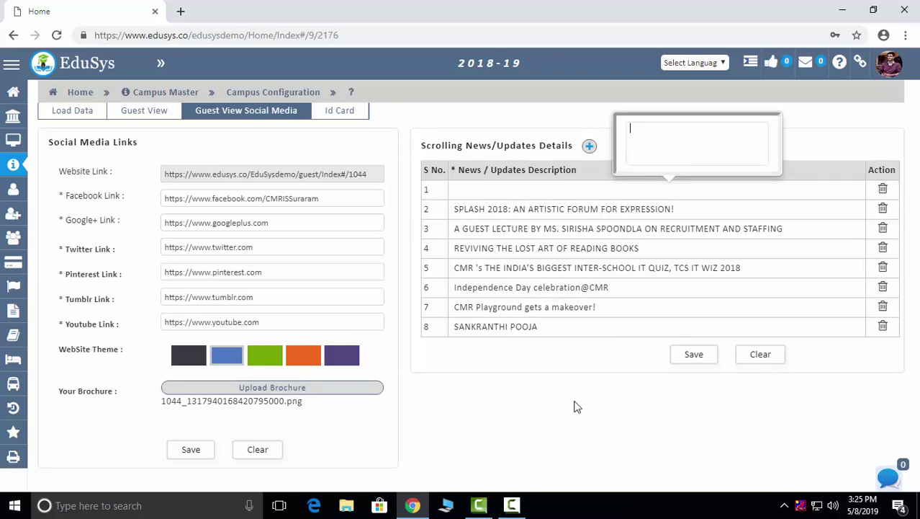
click(503, 118)
Step: Open the Id Card design settings, review the available templates and choose Template1 for the Student role
click(339, 111)
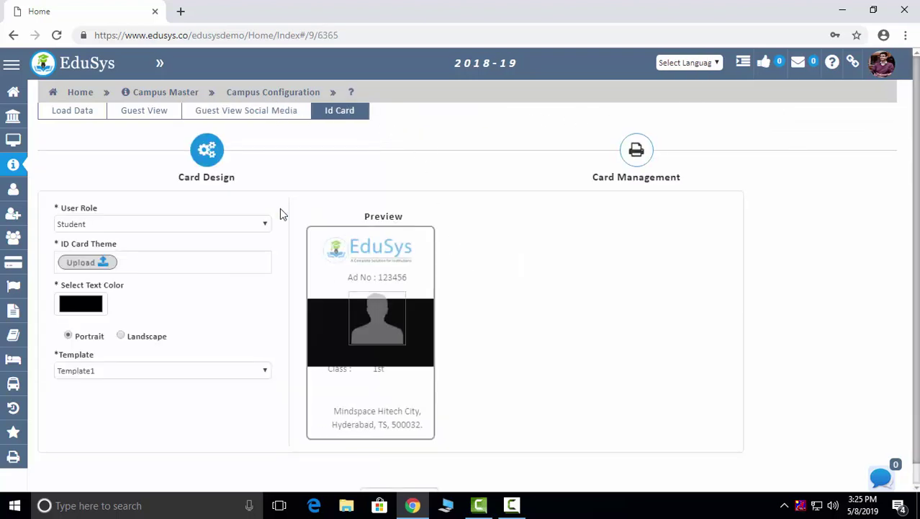
click(201, 372)
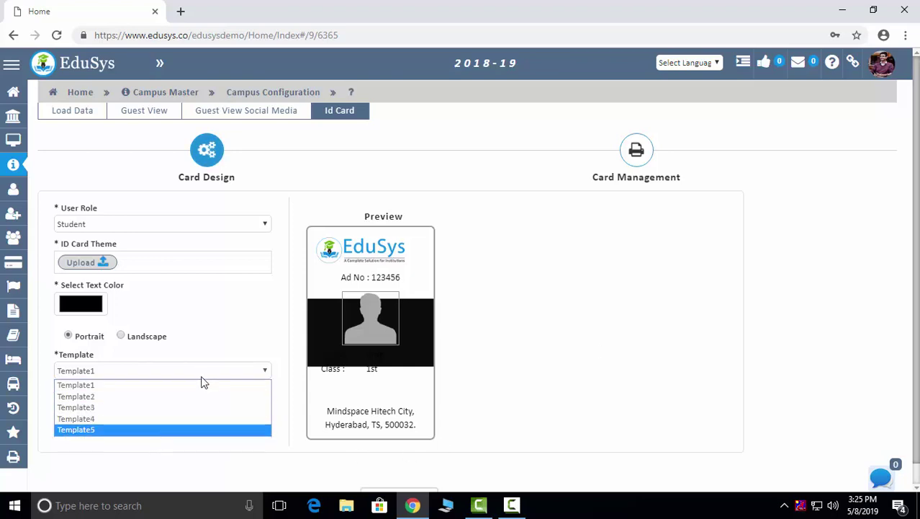
click(175, 384)
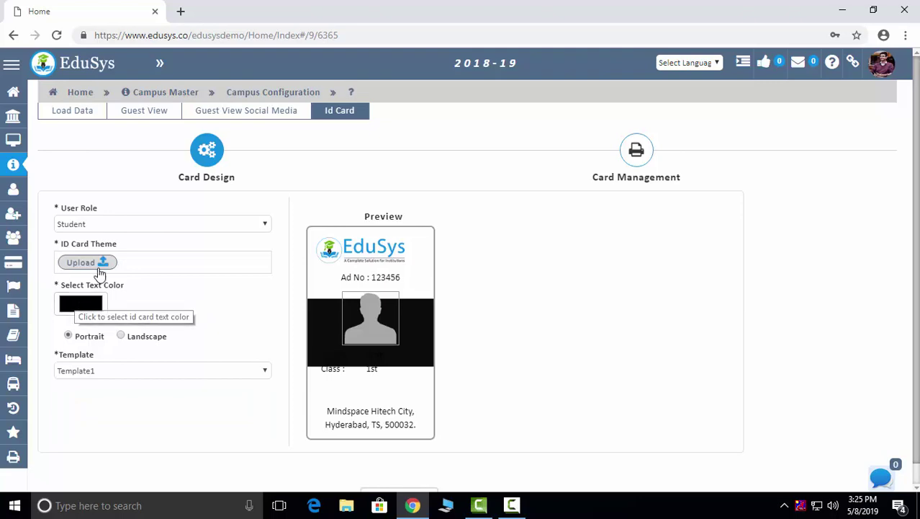
Step: Dismiss the ID card theme upload without choosing a file and open Card Management
click(194, 259)
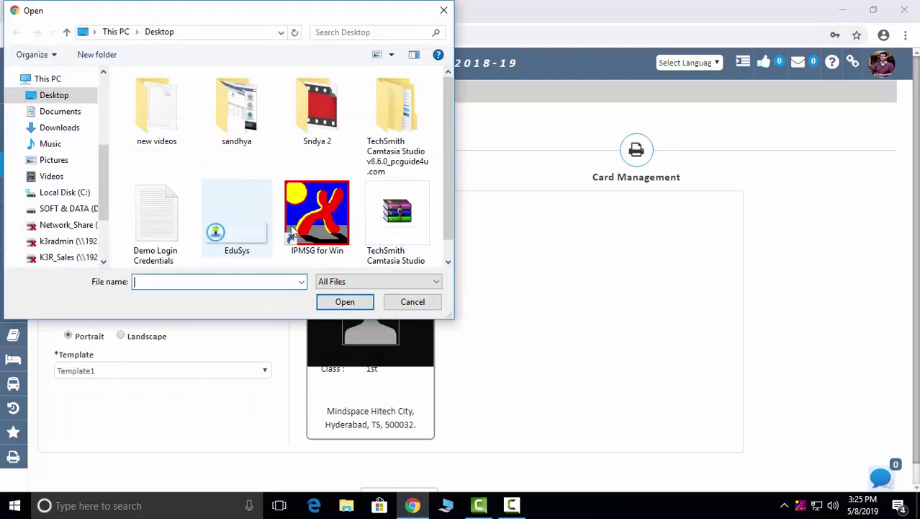
click(441, 13)
click(636, 150)
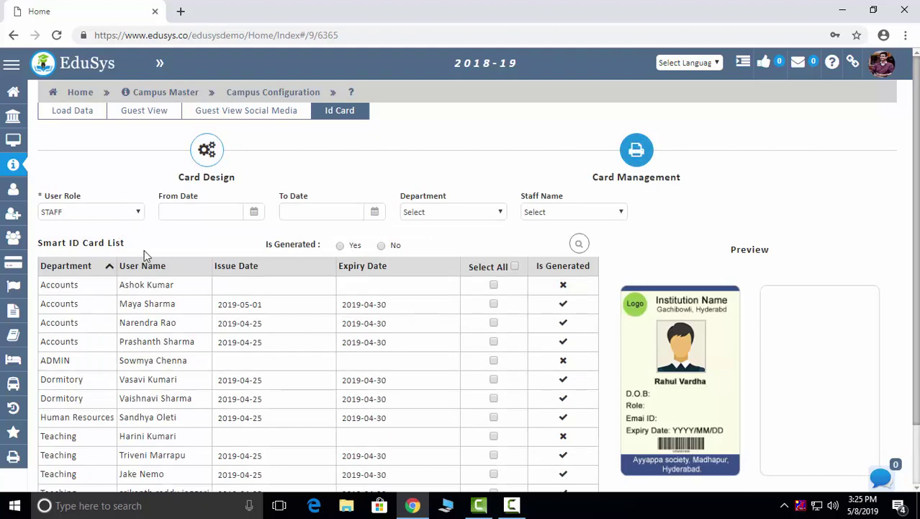
Step: Switch Card Management to the Student role, generate the ID card for the first listed student and dismiss the download notice
click(134, 216)
click(106, 237)
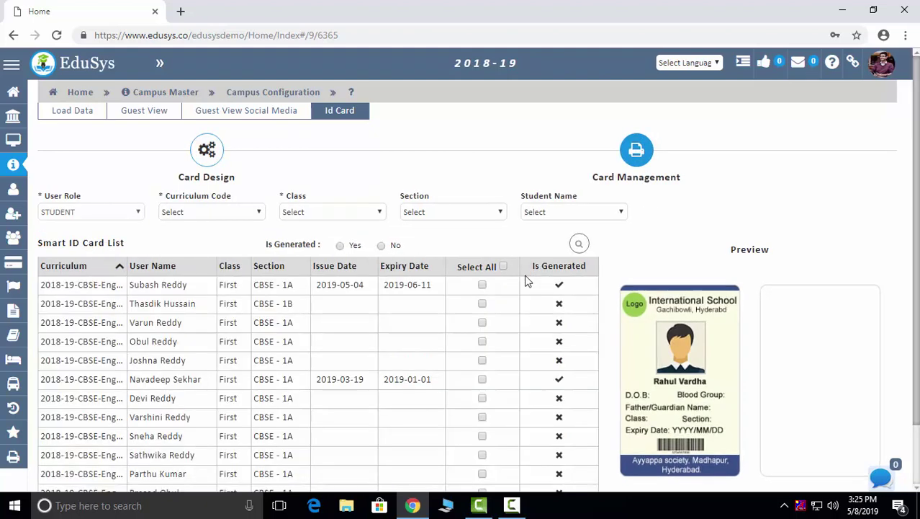
click(482, 284)
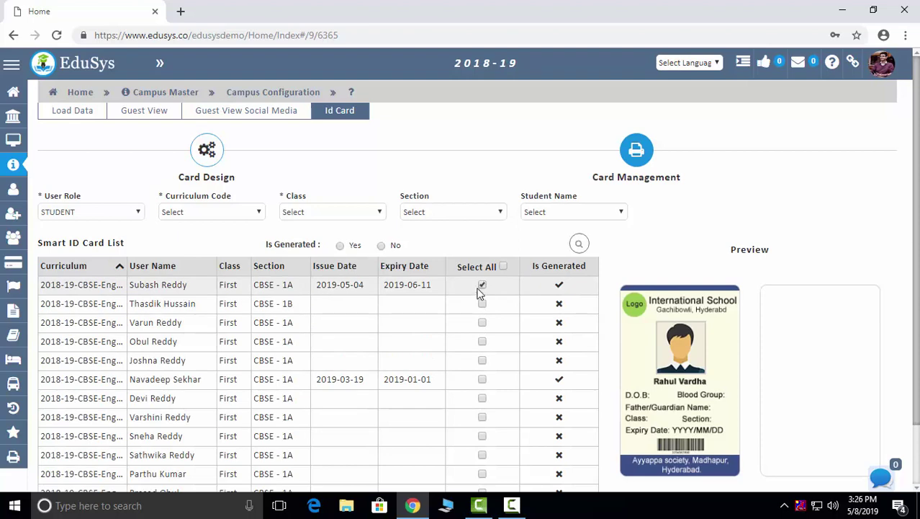
scroll(86, 484, down, 1)
click(454, 468)
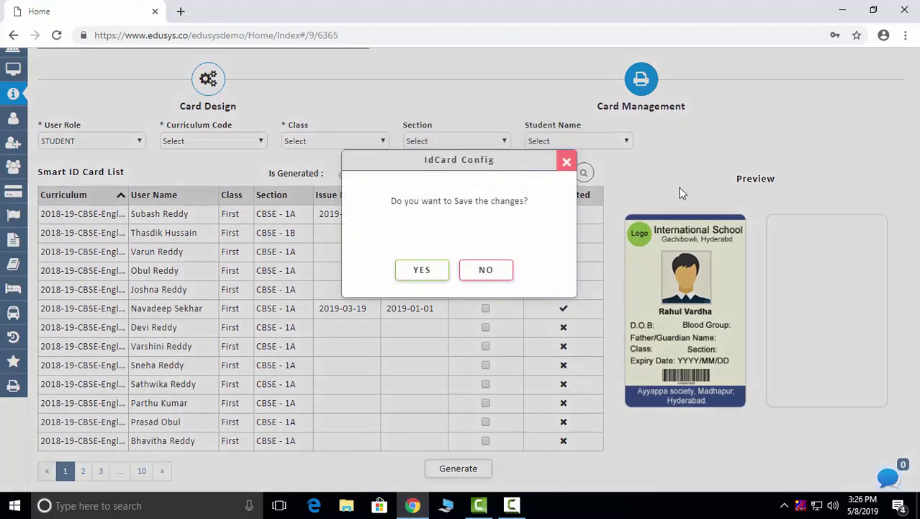
click(418, 269)
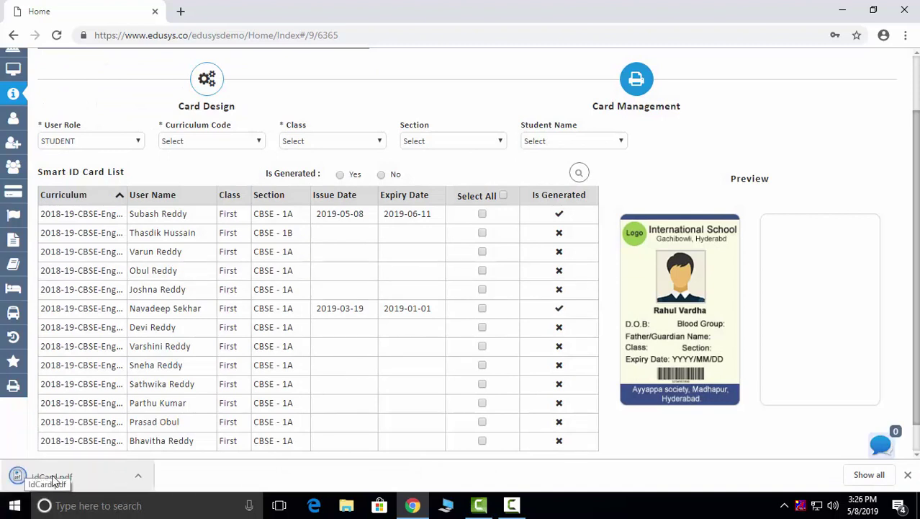
click(908, 475)
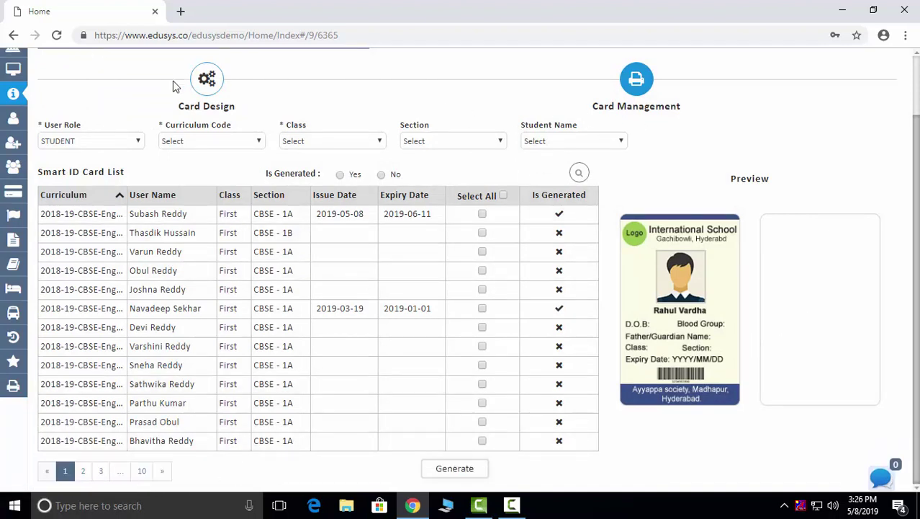
Step: Leave Id Card and examine Donate Funds, Expenses, Salary and Notifications Config in the Admin Module's Account Activity
scroll(173, 86, up, 2)
click(340, 115)
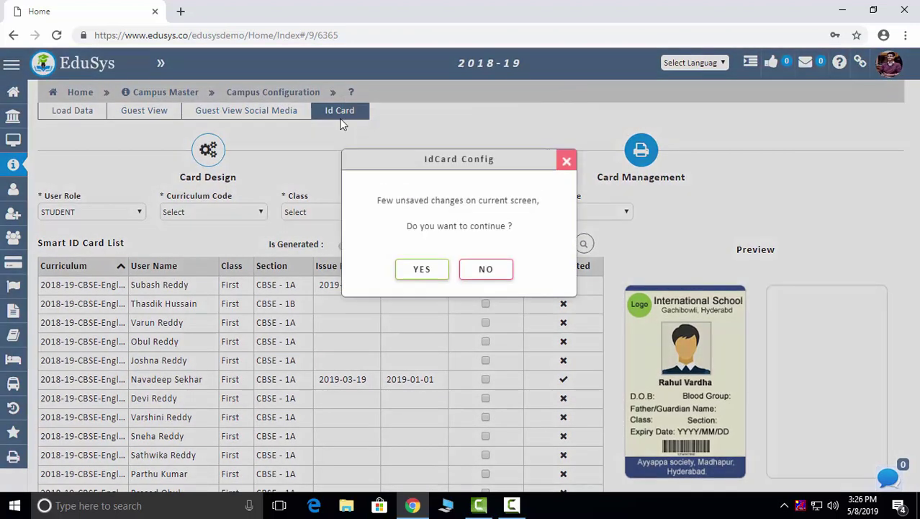
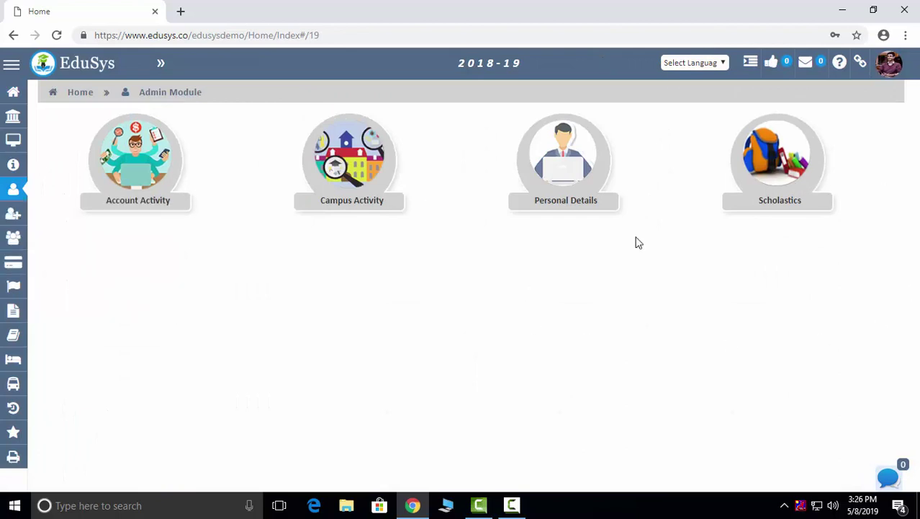
click(138, 170)
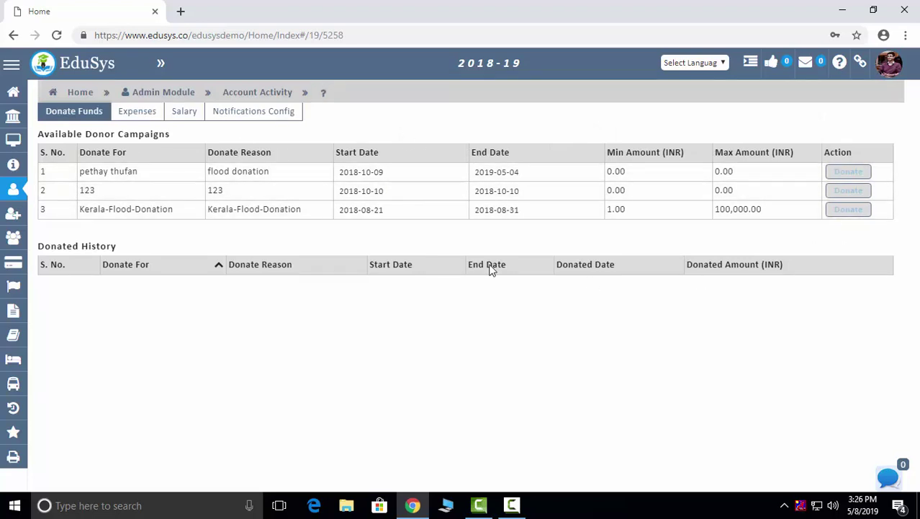
click(137, 116)
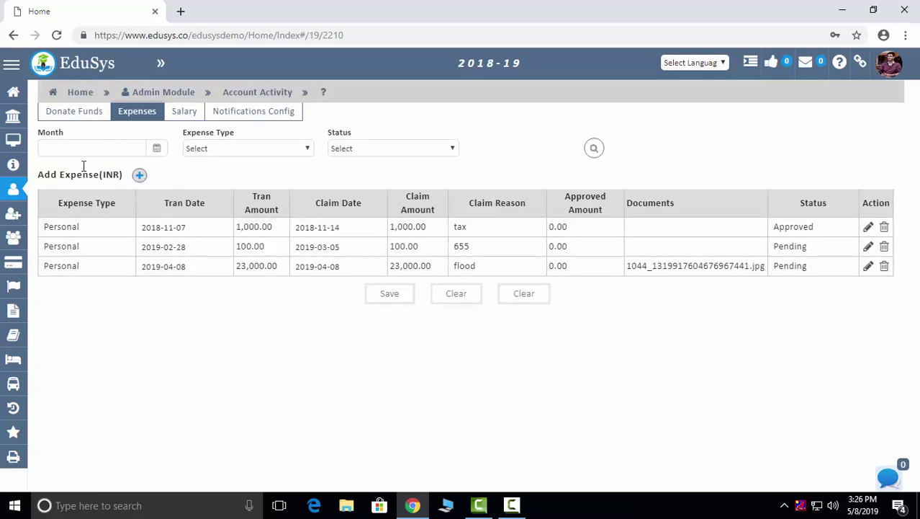
click(184, 112)
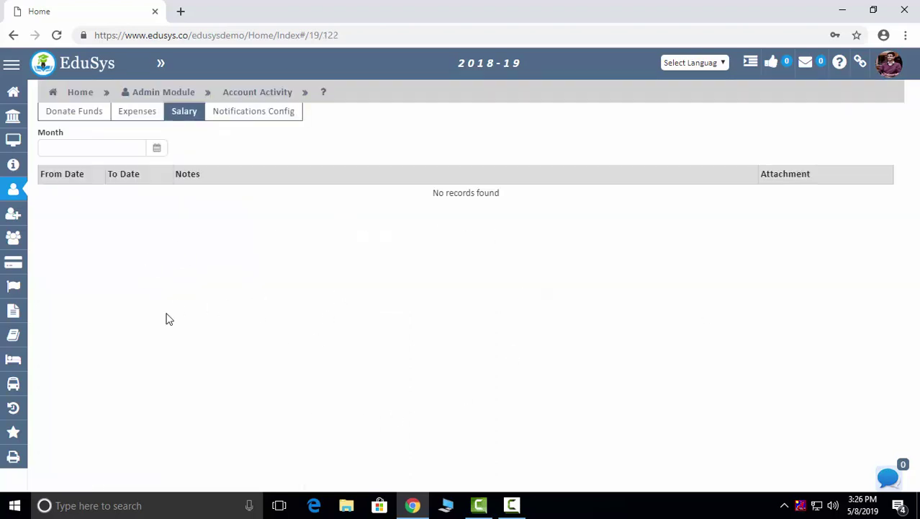
click(267, 116)
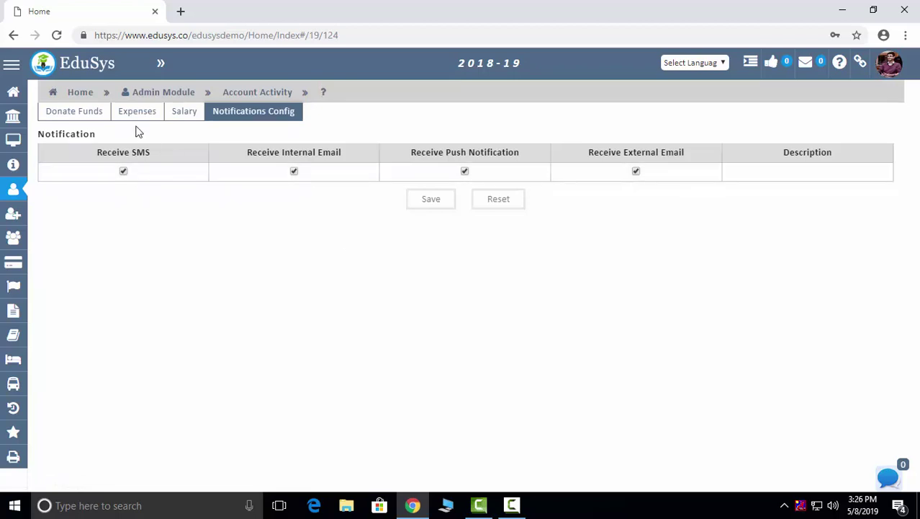
Step: Examine the Shared Documents and Assigned Task pages in the Admin Module's Campus Activity
click(165, 92)
click(349, 173)
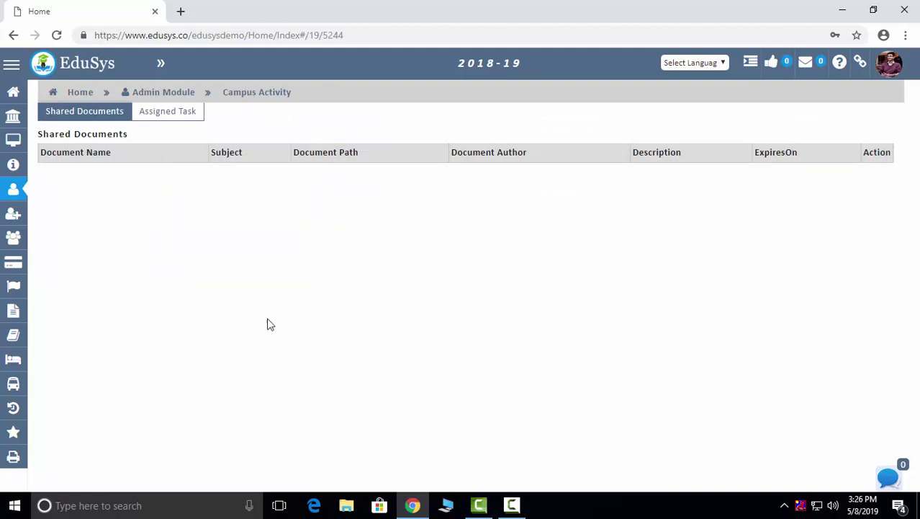
click(184, 109)
Step: Examine every page of the Admin Module's Personal Details, from Achievement and Experience through Profile to Review & Appraisal
click(163, 93)
click(565, 166)
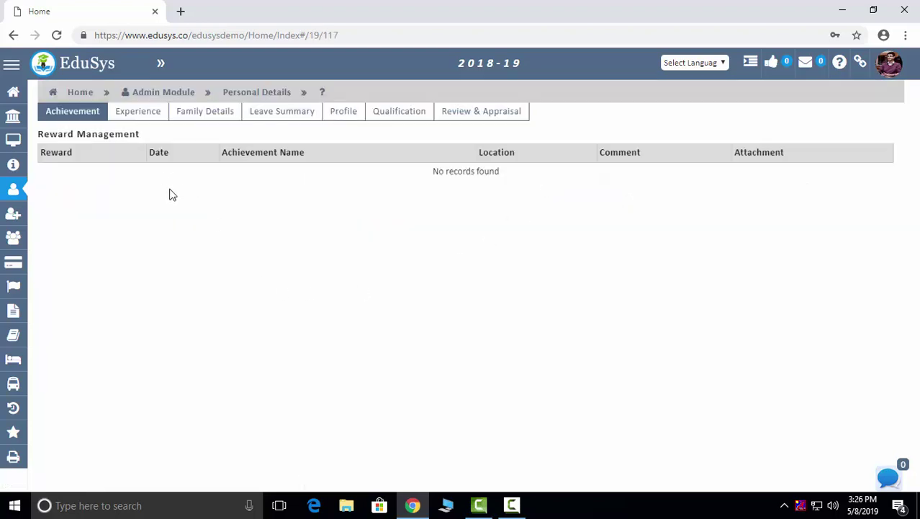
click(159, 116)
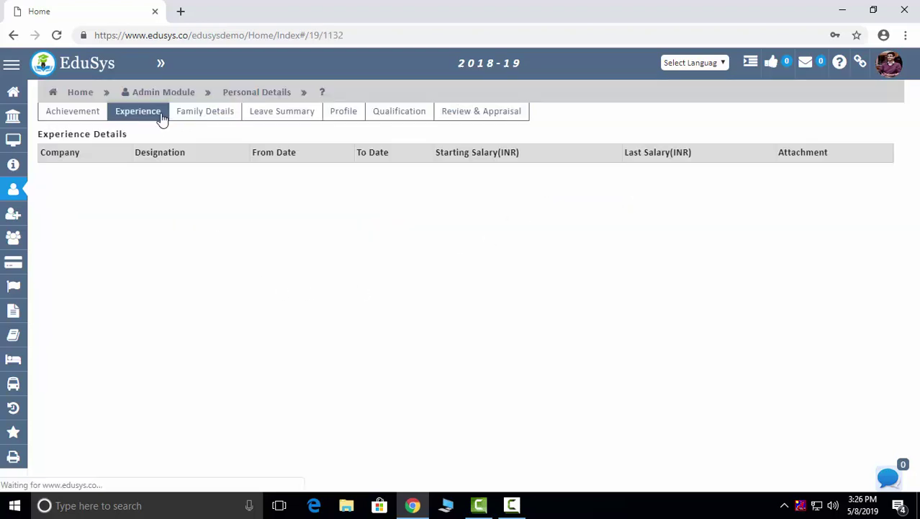
click(202, 112)
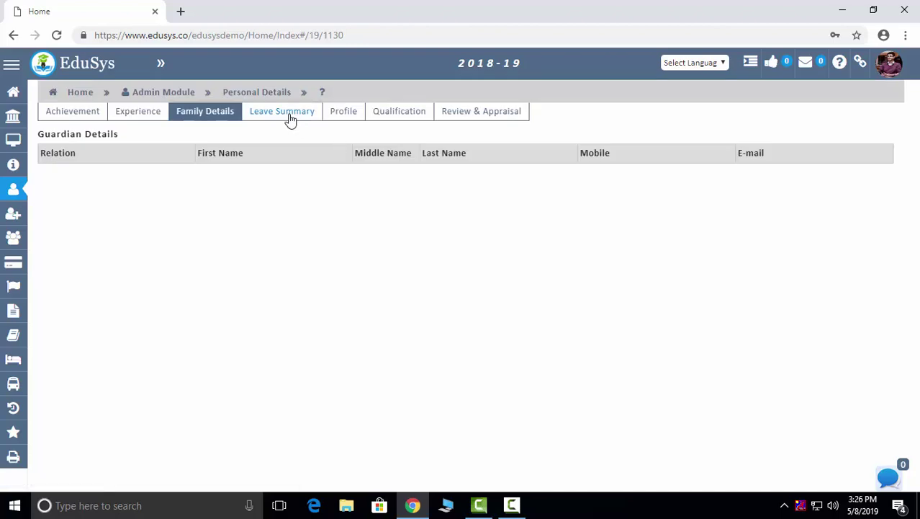
click(292, 115)
click(347, 116)
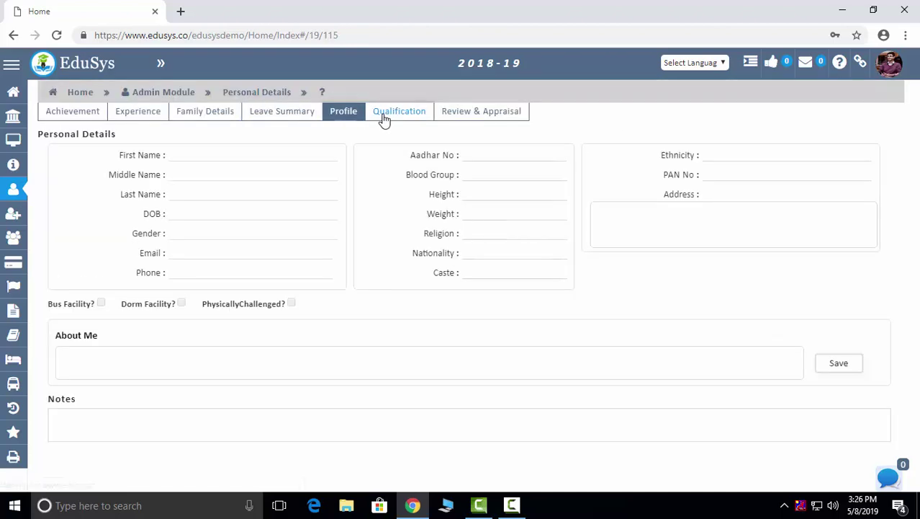
click(393, 117)
click(489, 114)
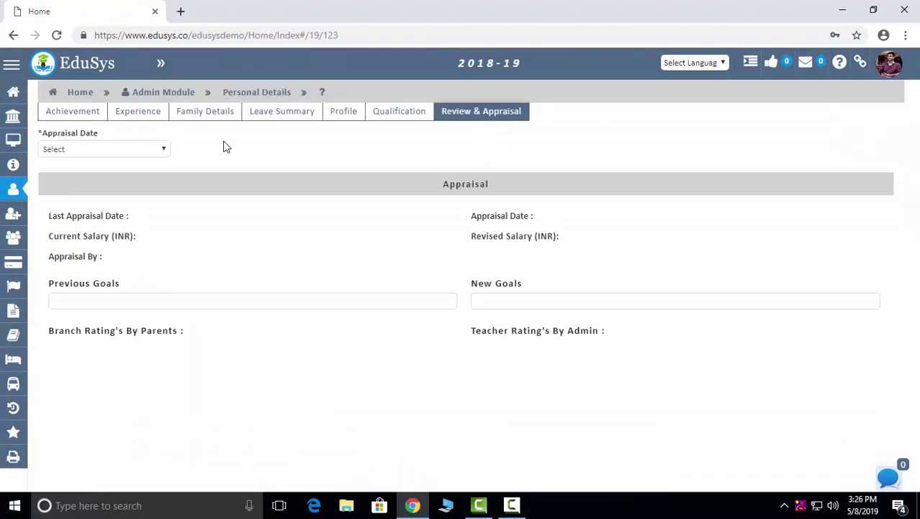
Step: View the Attendance page in Scholastics, then open Staff Management within User Management from Home
click(160, 92)
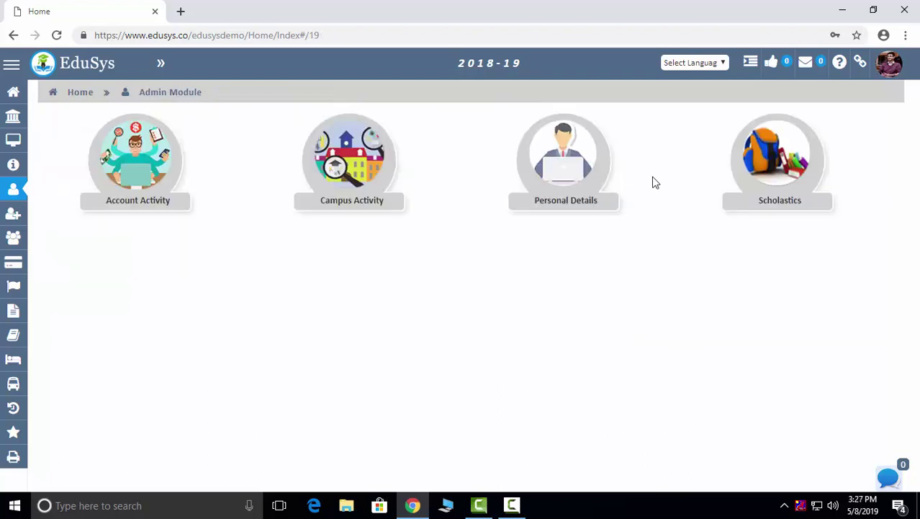
click(781, 168)
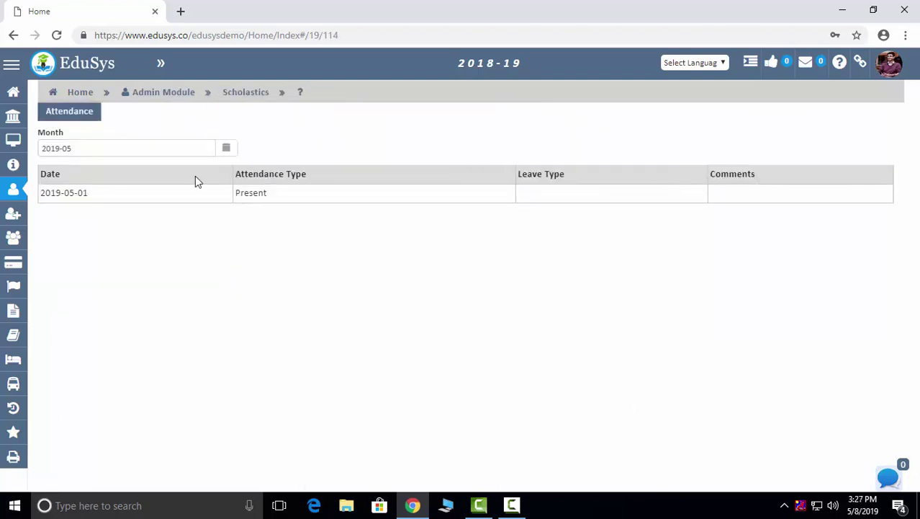
click(78, 98)
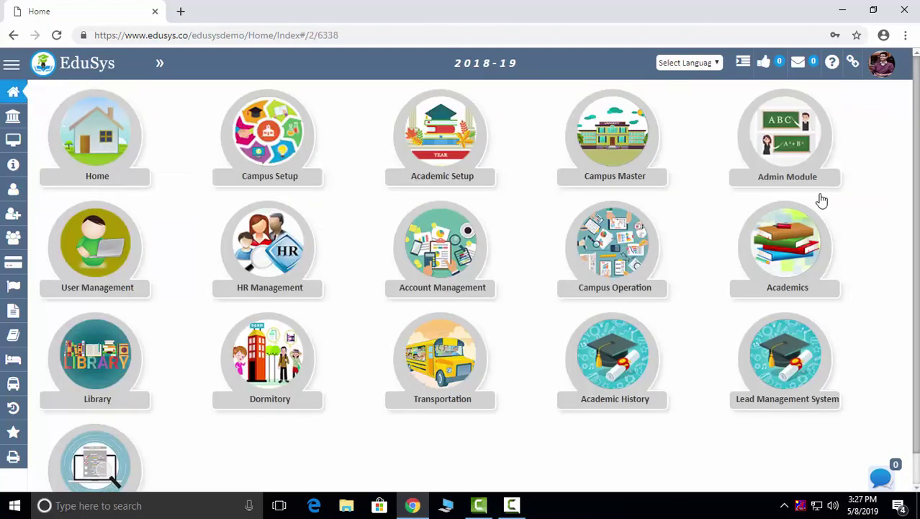
click(119, 257)
click(164, 186)
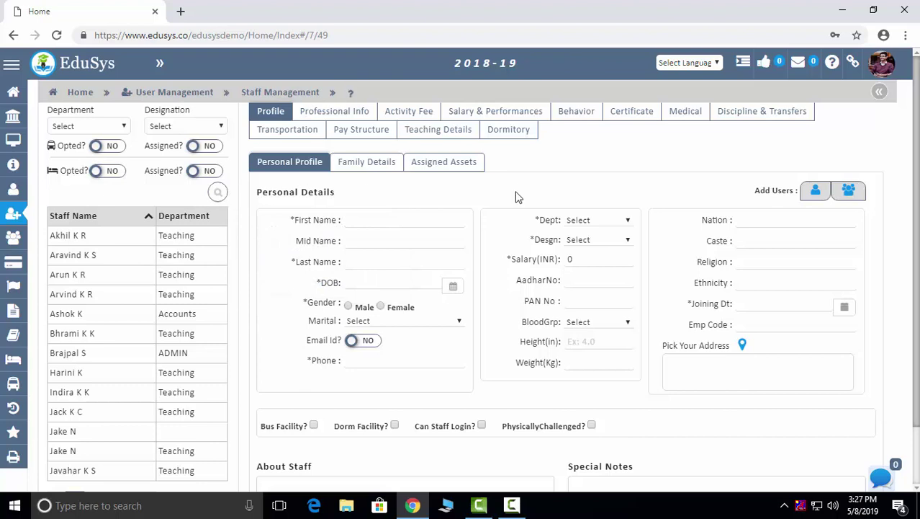
Step: Enter a sample first name in the blank staff Personal Details form and review the remaining fields
click(364, 219)
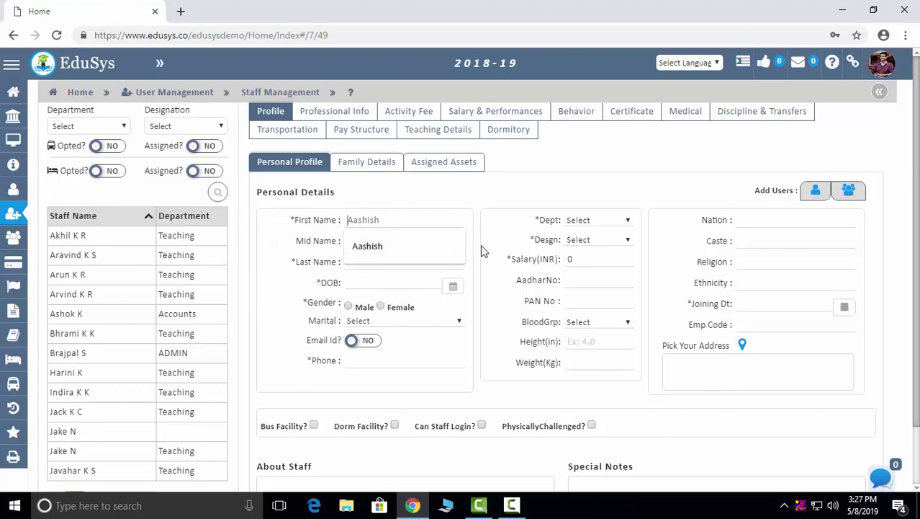
text(dcf)
scroll(536, 280, down, 1)
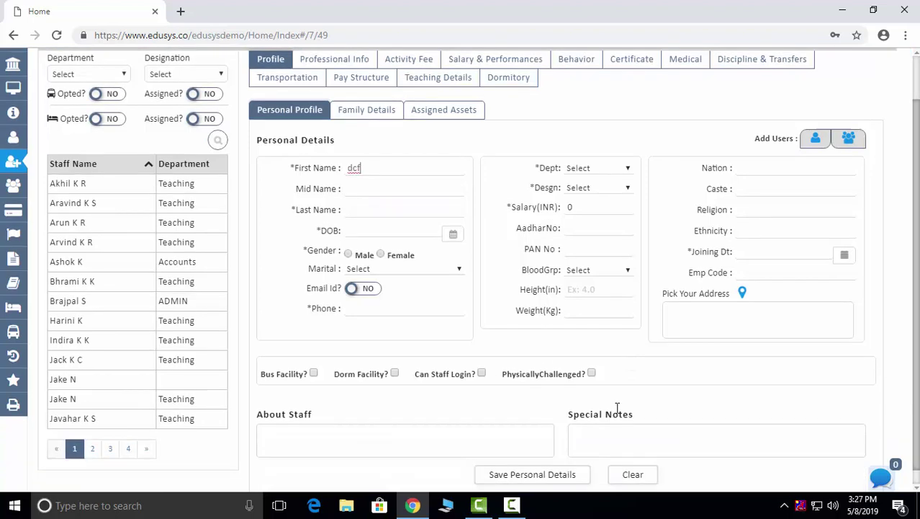
scroll(271, 291, up, 1)
Step: Load the first listed staff member's record and examine the Personal Profile, Family Details and Assigned Assets
mouse_move(87, 234)
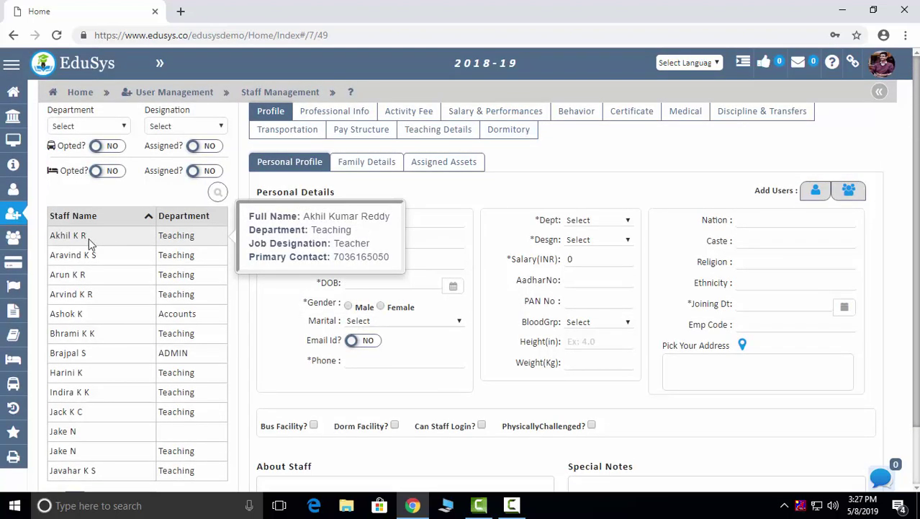
click(88, 238)
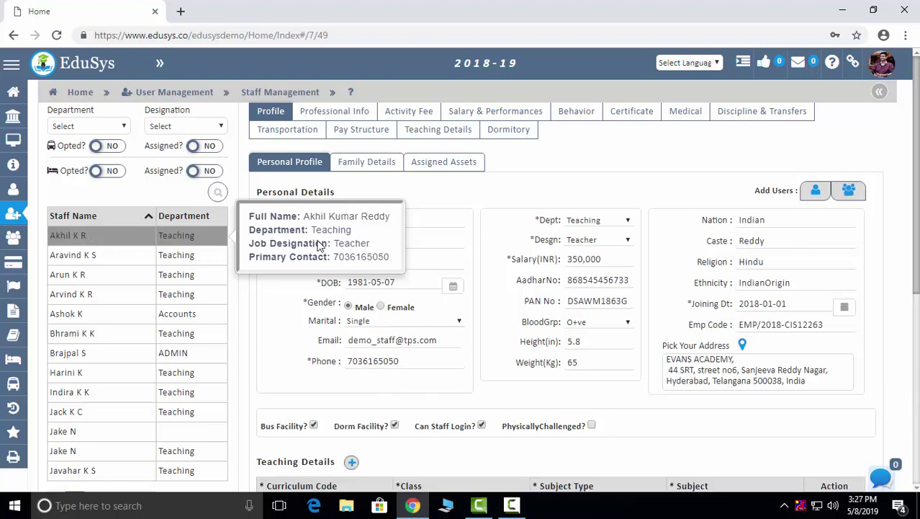
click(367, 163)
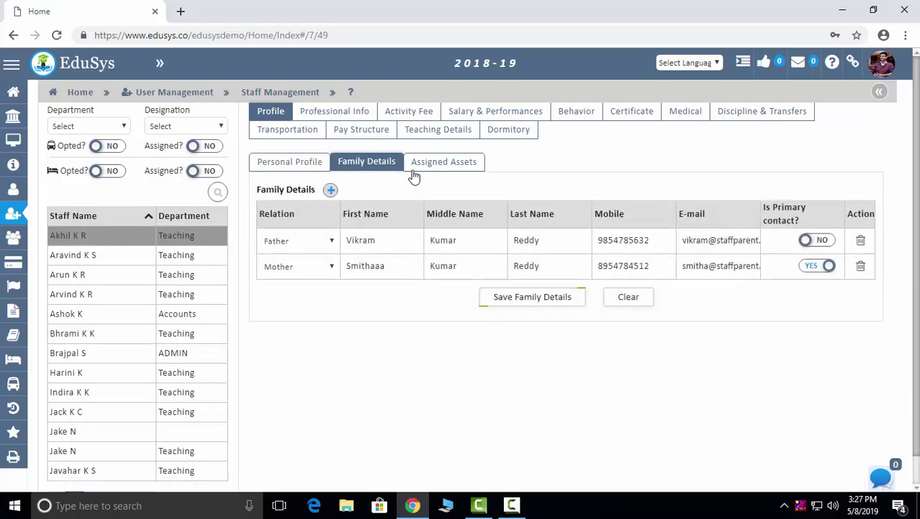
click(435, 168)
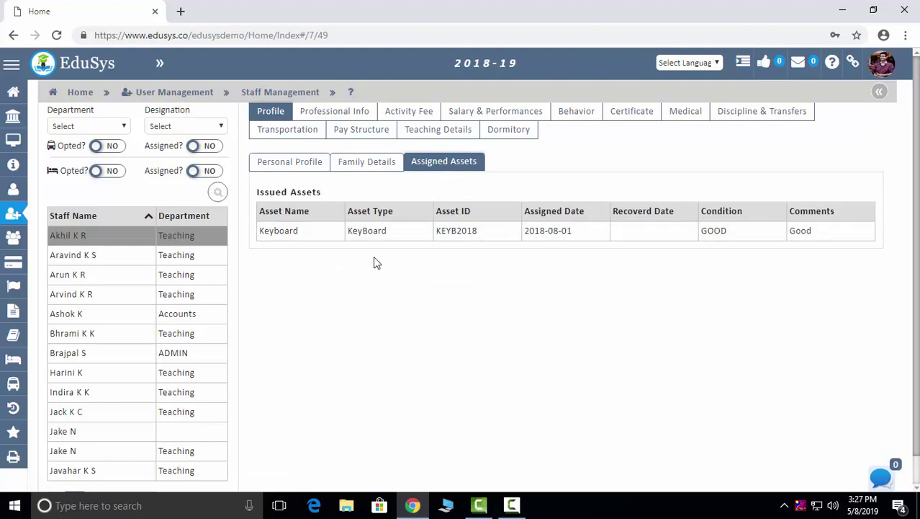
Step: Examine the staff member's Professional Info, Activity Fee, Salary & Performances and Behavior records
click(339, 114)
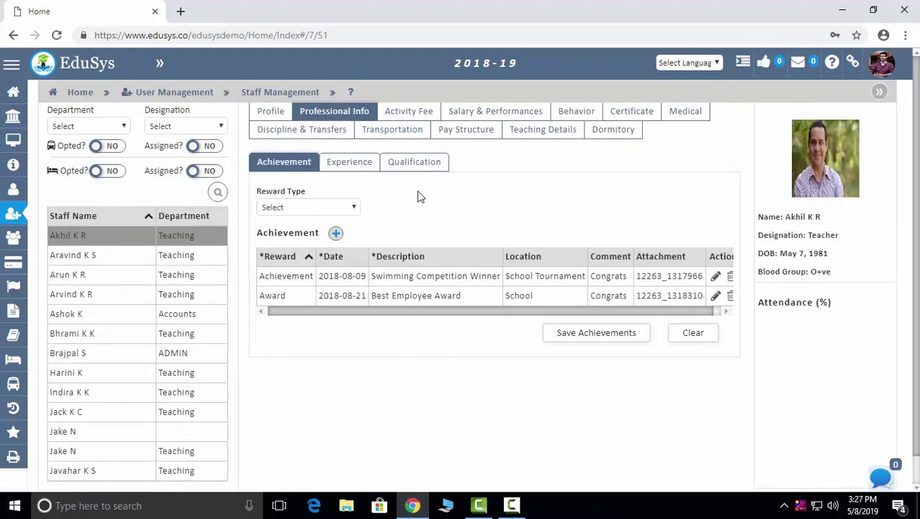
click(413, 116)
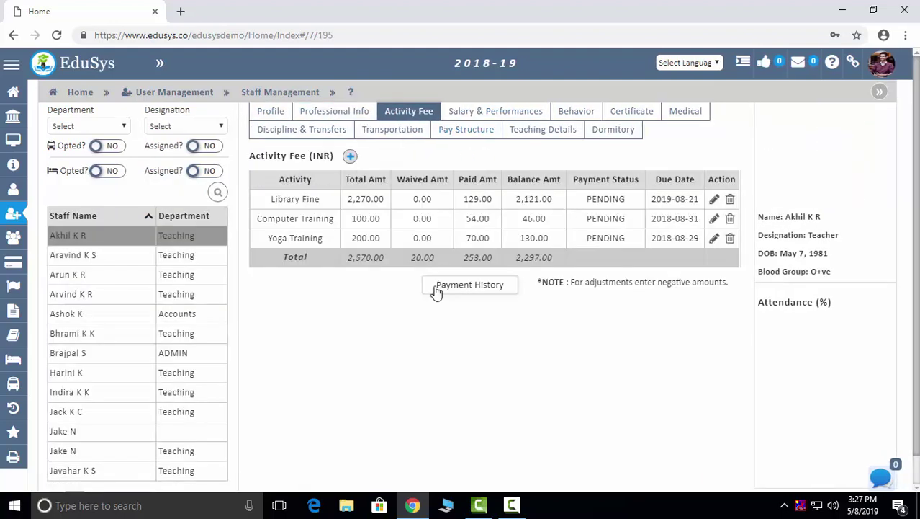
click(491, 109)
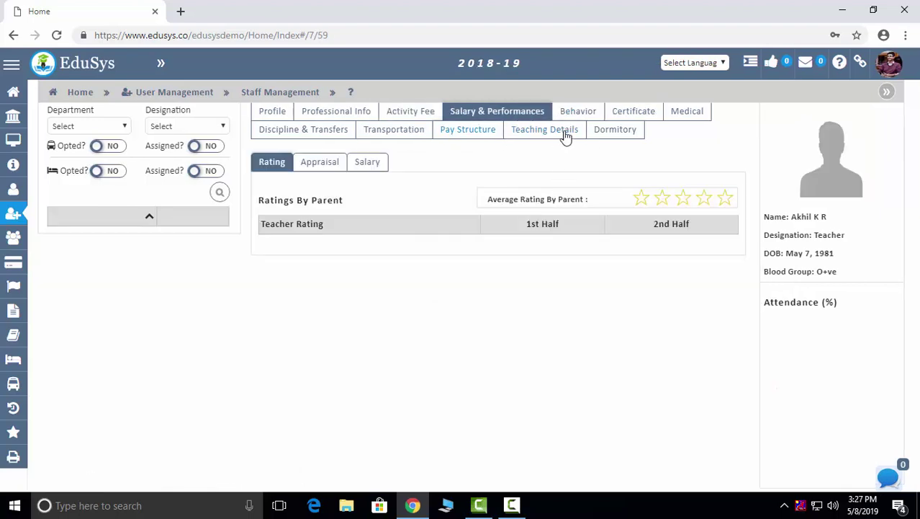
click(576, 112)
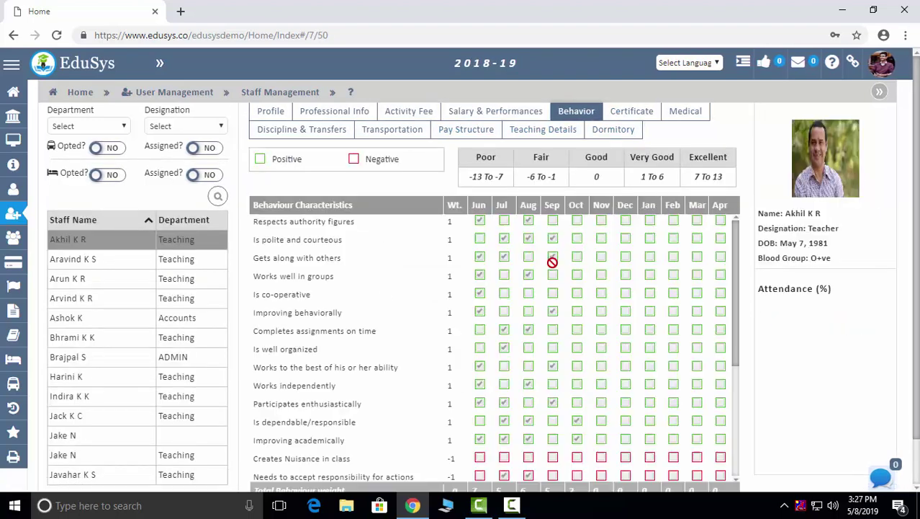
Step: View the staff member's letters under Certificate, followed by the Medical Condition and Physical Examination records
click(640, 113)
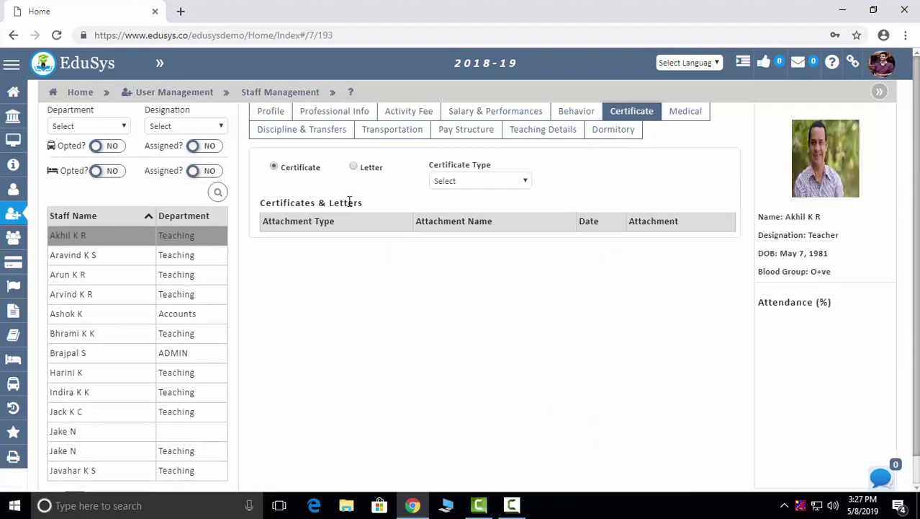
click(371, 167)
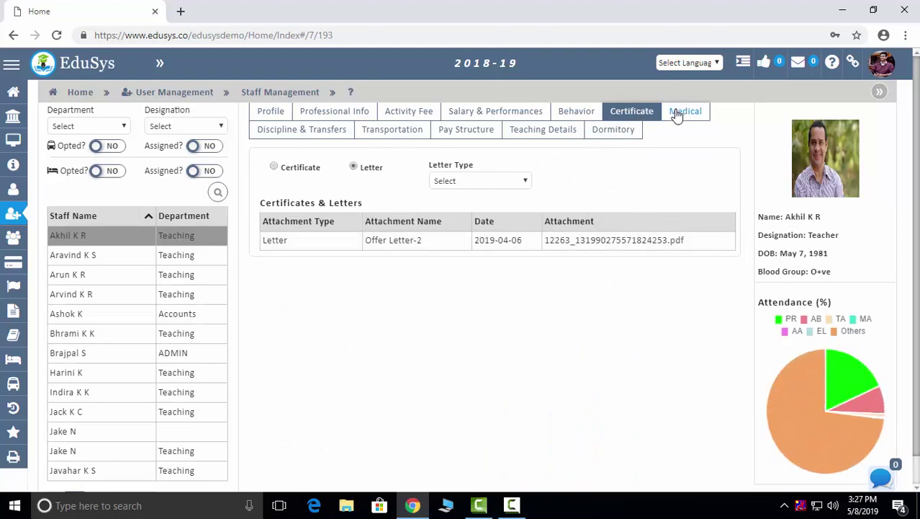
click(677, 113)
click(423, 265)
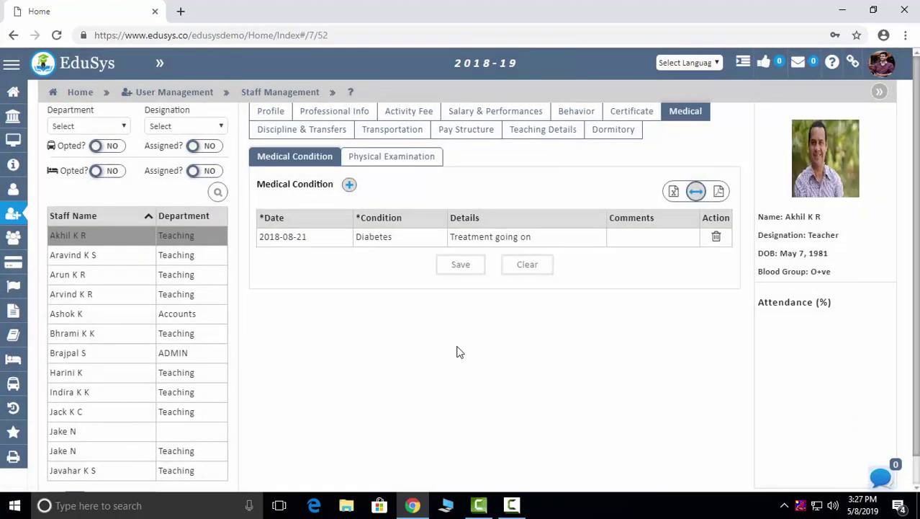
click(398, 156)
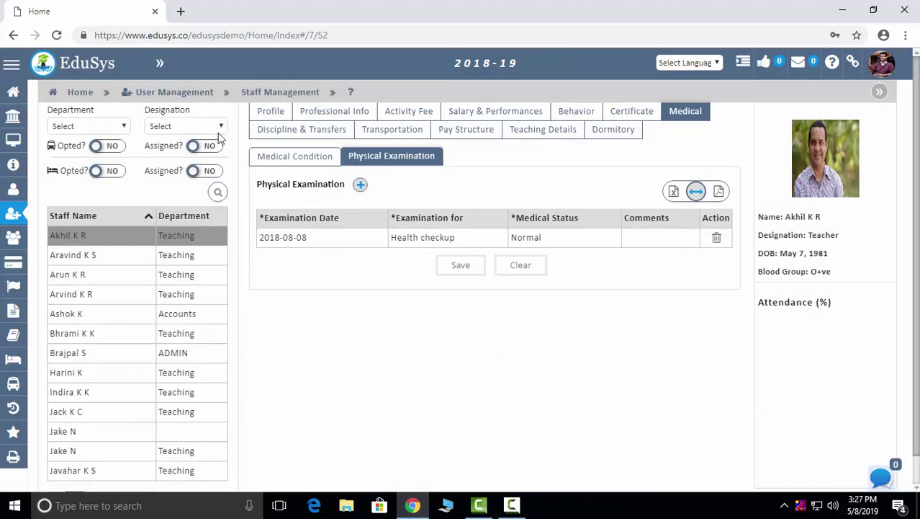
Step: Examine the staff member's Discipline & Transfers, Transportation and Pay Structure records
click(334, 135)
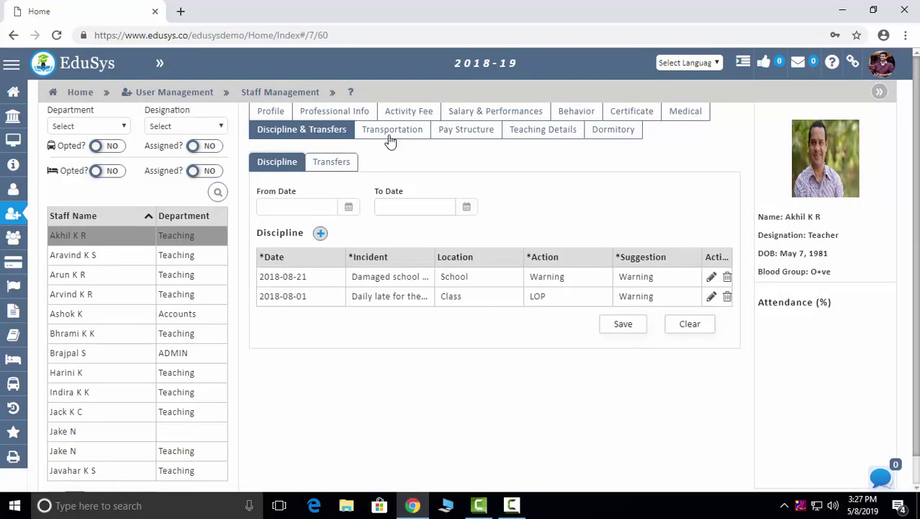
click(391, 131)
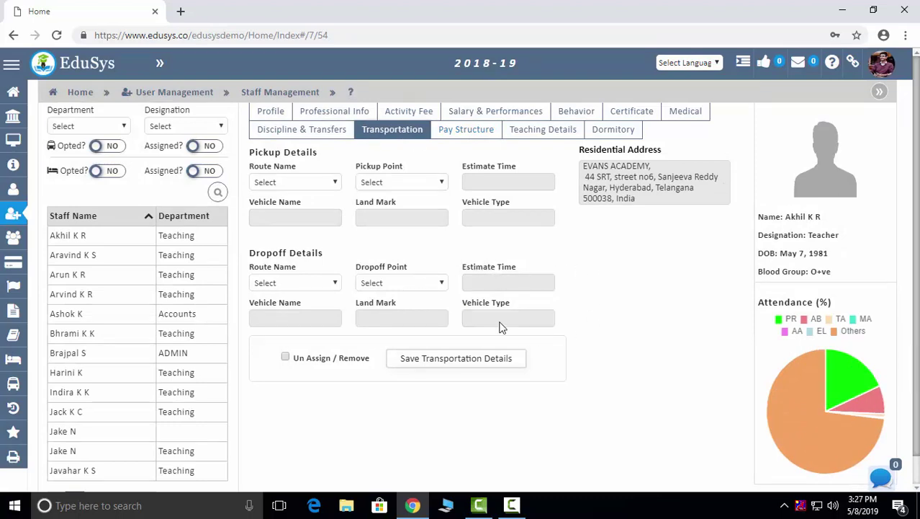
click(466, 131)
scroll(568, 330, down, 2)
scroll(499, 235, up, 2)
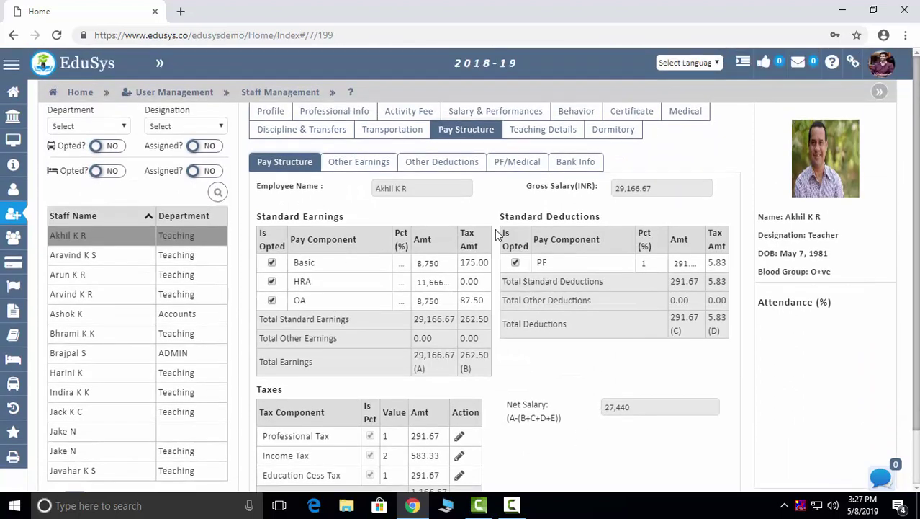
Step: View the staff member's Teaching Plan under Teaching Details, followed by the Dormitory room details
click(554, 131)
scroll(368, 216, down, 1)
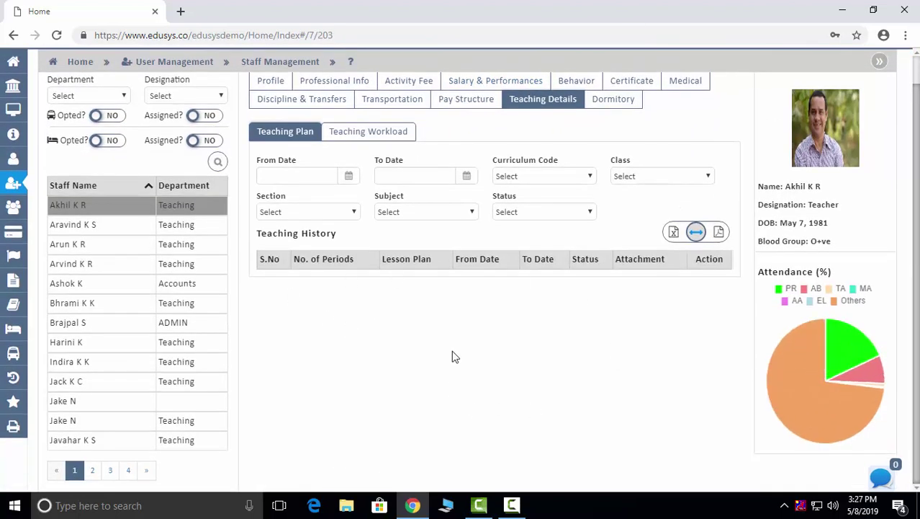
scroll(560, 260, up, 1)
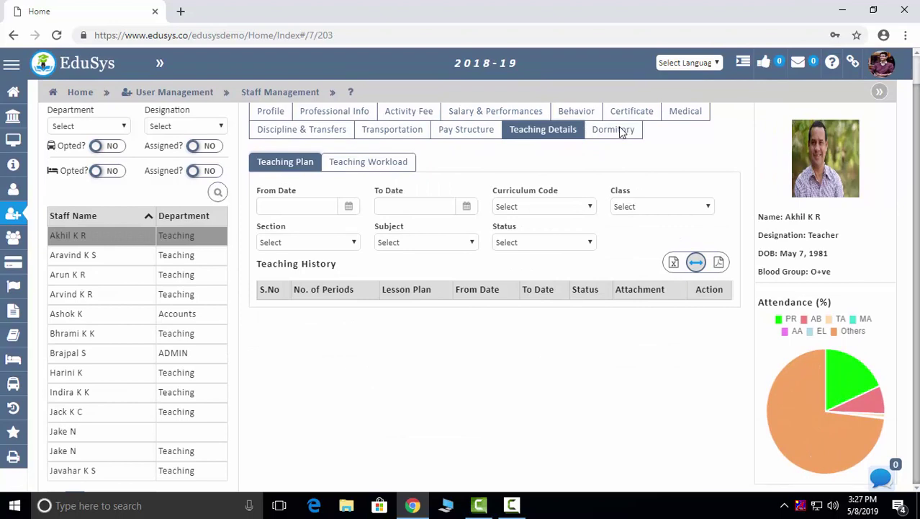
click(621, 130)
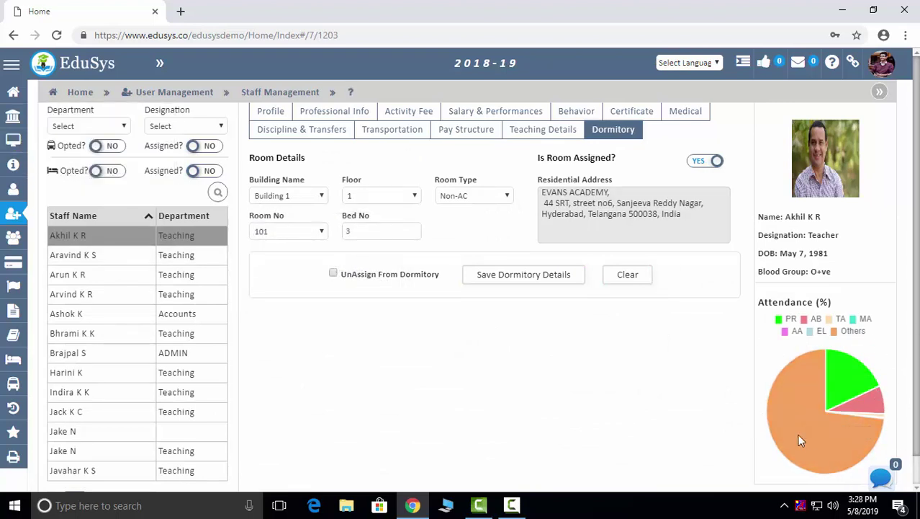
Step: Open Student Management under User Management, load the first listed student's record and view the Family Details
click(195, 88)
click(345, 171)
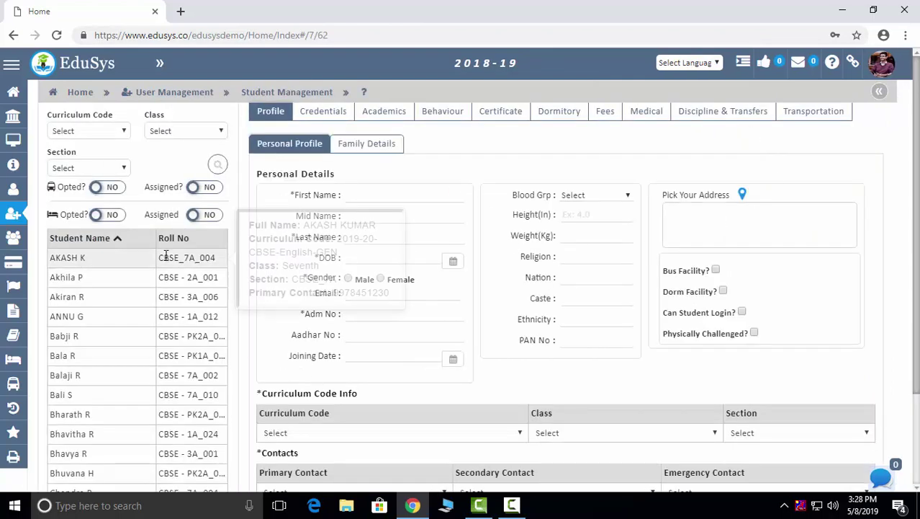
mouse_move(13, 237)
mouse_move(99, 283)
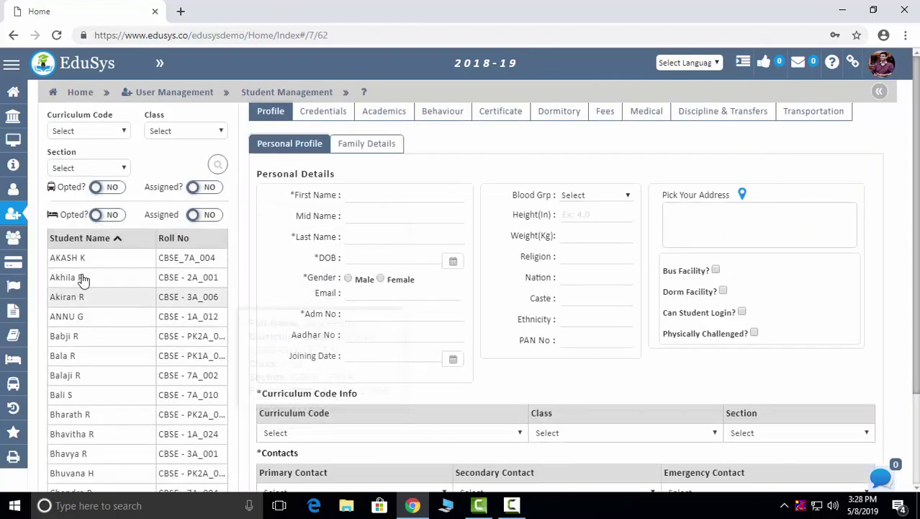
mouse_move(96, 264)
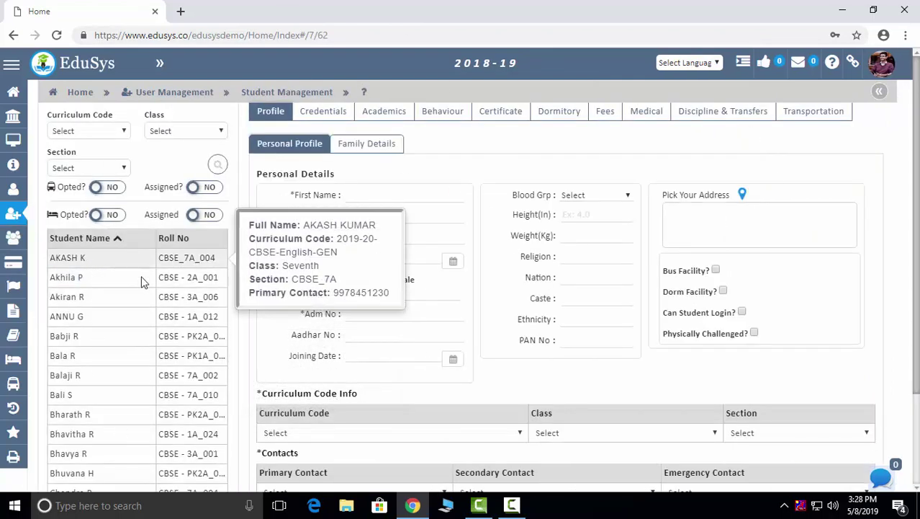
click(96, 258)
click(376, 144)
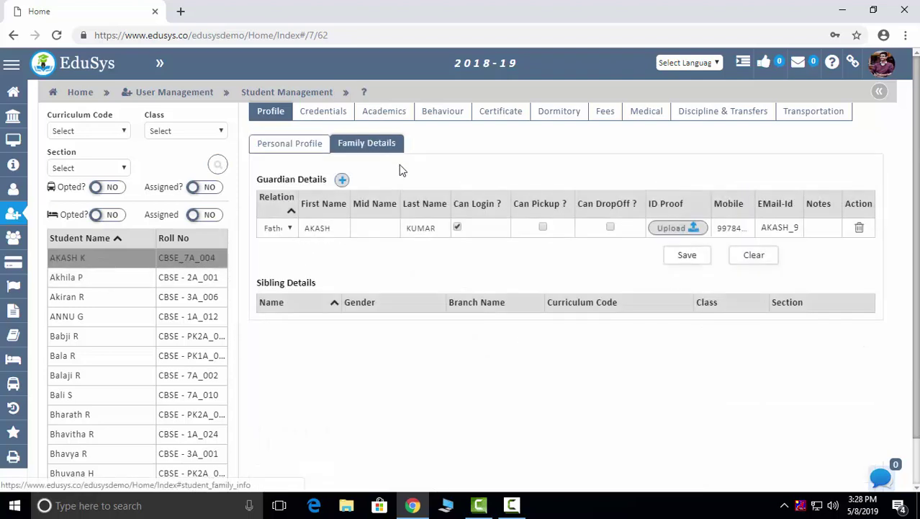
Step: Examine the student's Credentials, Academics assignments and the admin, staff and parent comments under Behaviour
click(323, 112)
click(393, 117)
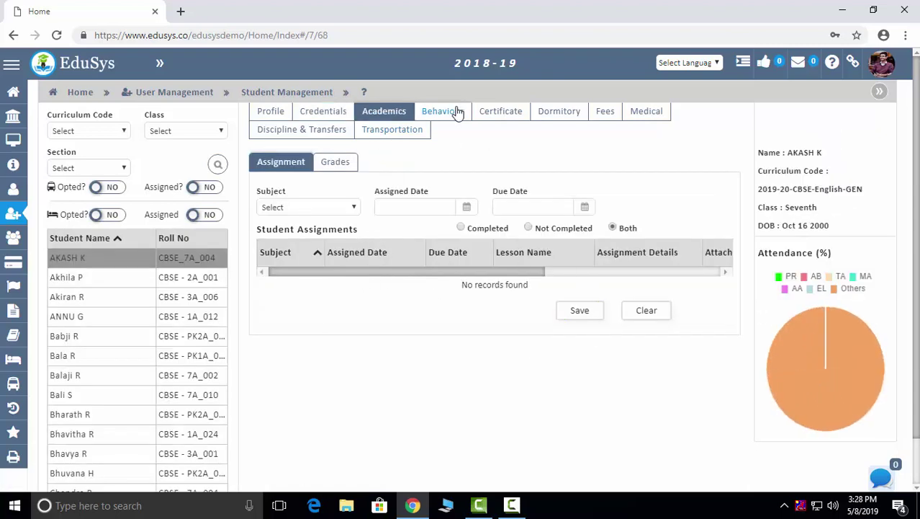
click(454, 112)
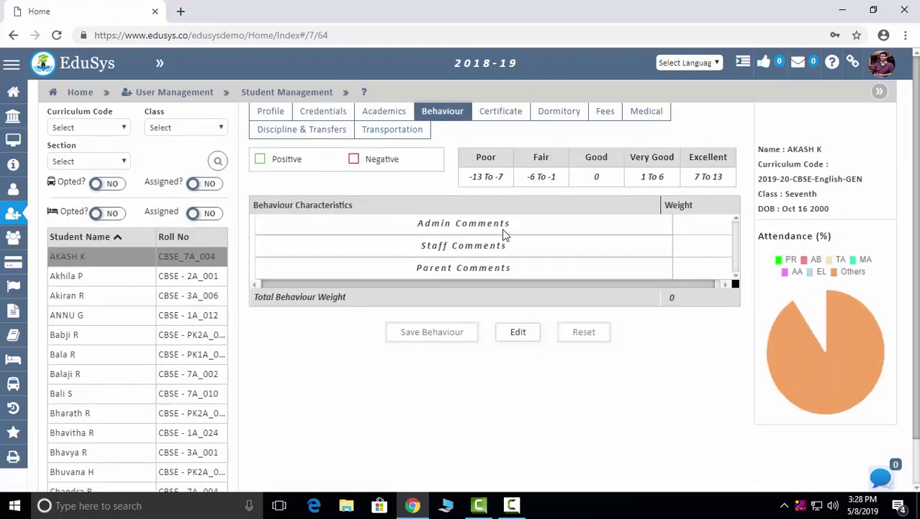
drag(524, 228, 411, 225)
drag(508, 249, 435, 245)
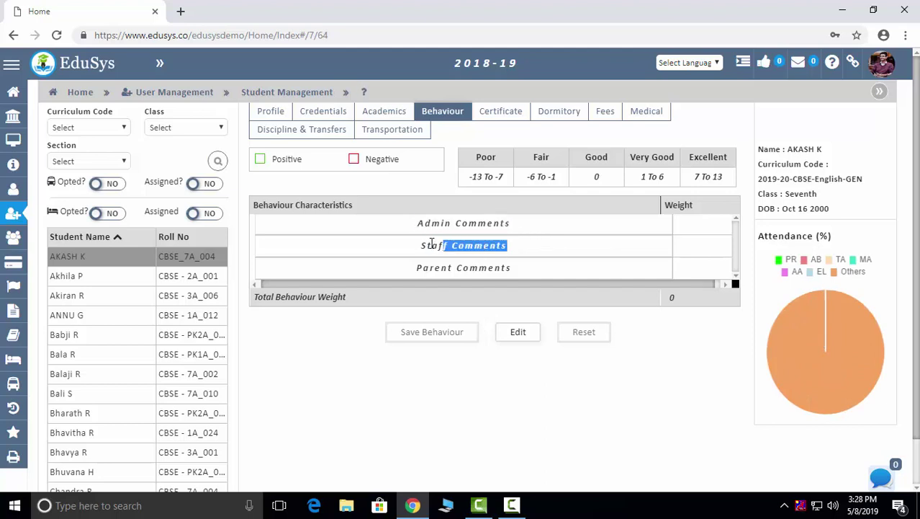
drag(524, 228, 416, 224)
drag(564, 267, 459, 268)
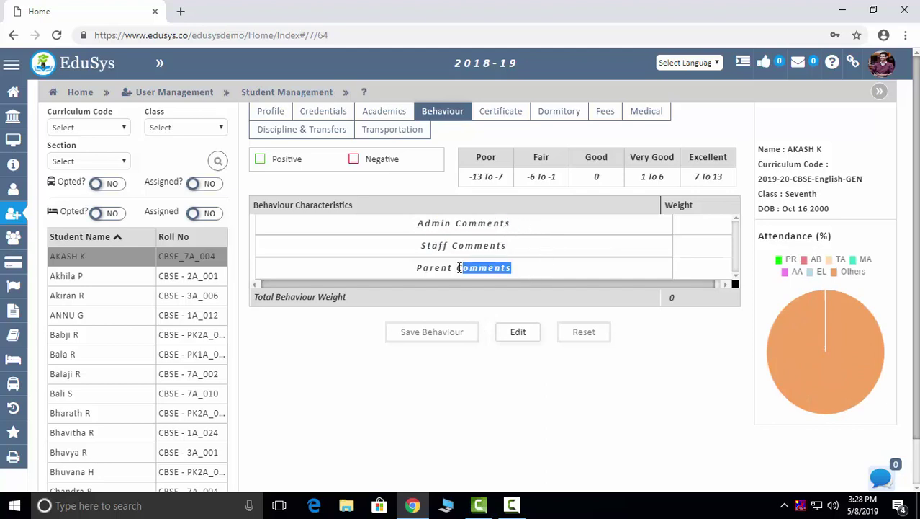
Step: View the student's letters under Certificate, followed by the Dormitory room details
click(499, 115)
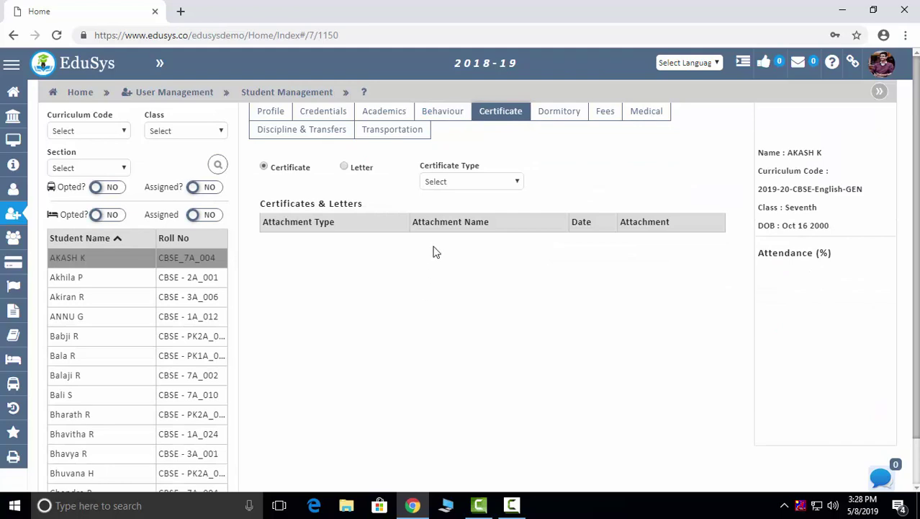
click(351, 170)
click(561, 115)
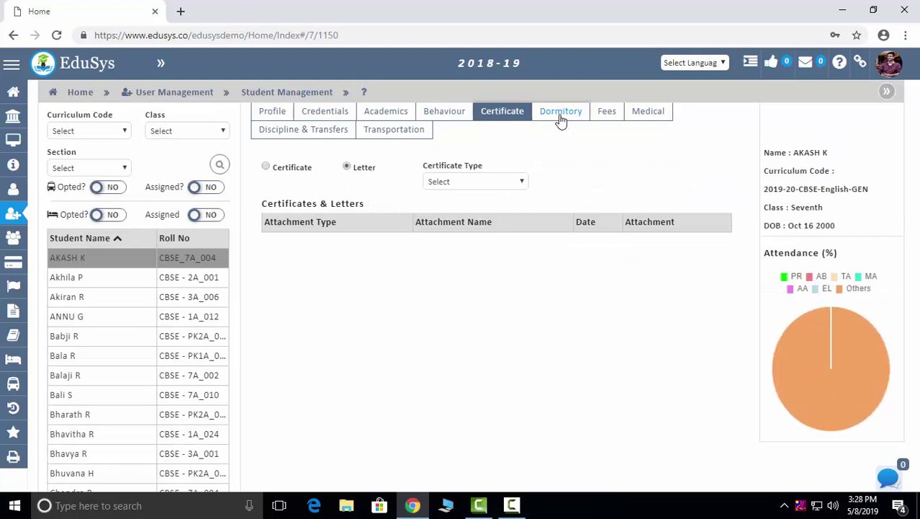
click(409, 268)
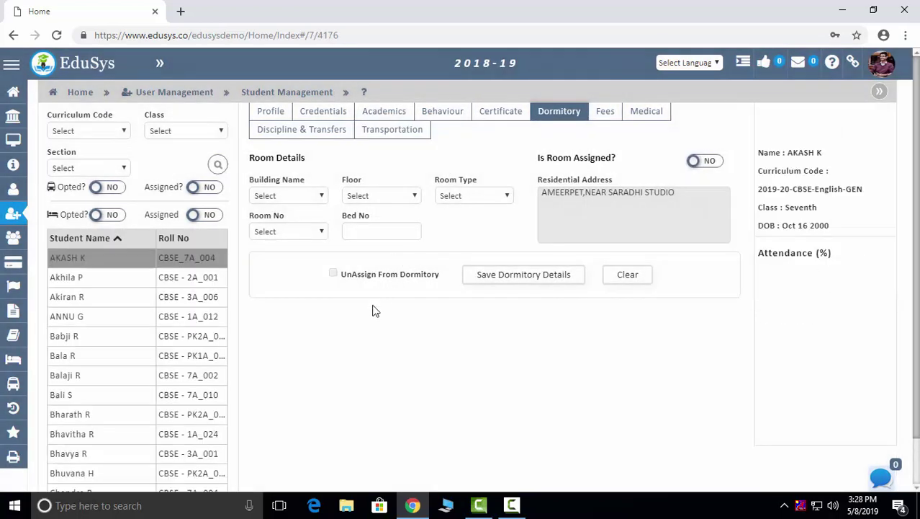
Step: Review the student's fee types and payment particulars under Fees
click(601, 119)
scroll(508, 299, down, 4)
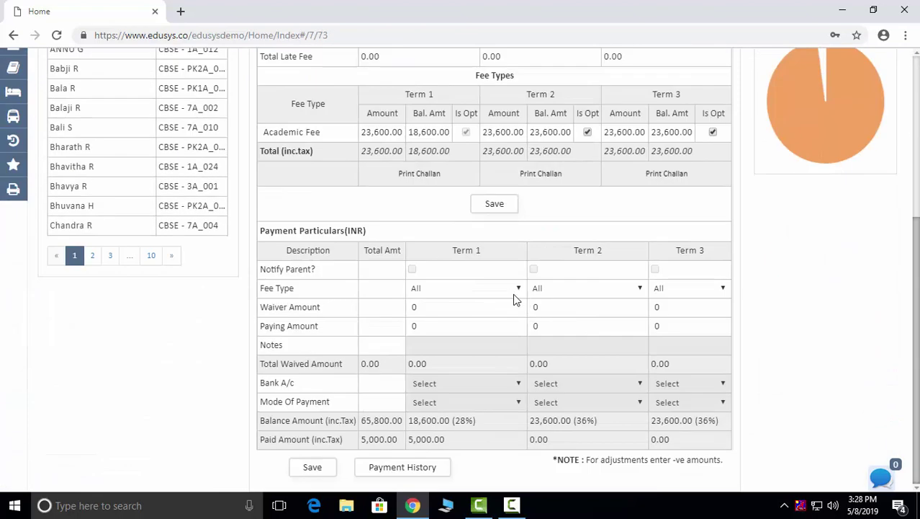
scroll(519, 338, up, 5)
Step: Go through the student's Medical records: Immunization, Physical Examination and Emergency Doctor
click(647, 111)
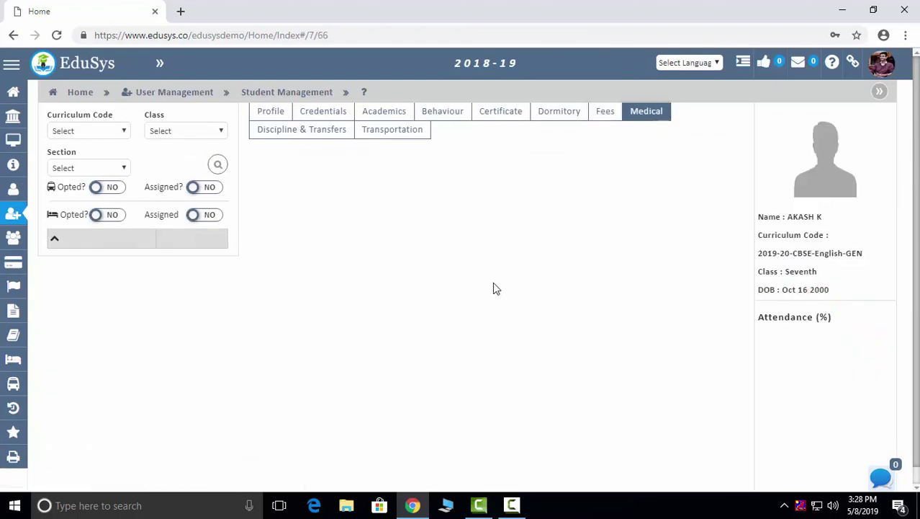
click(389, 199)
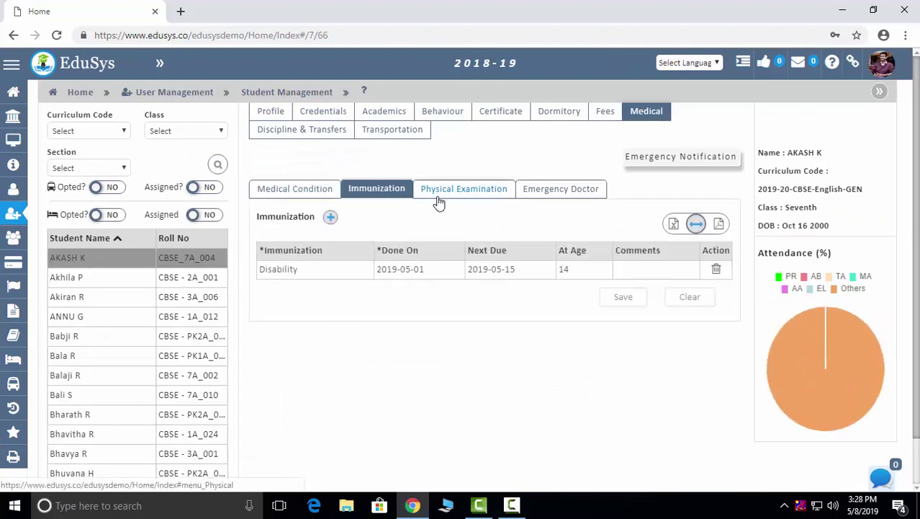
click(462, 189)
click(568, 190)
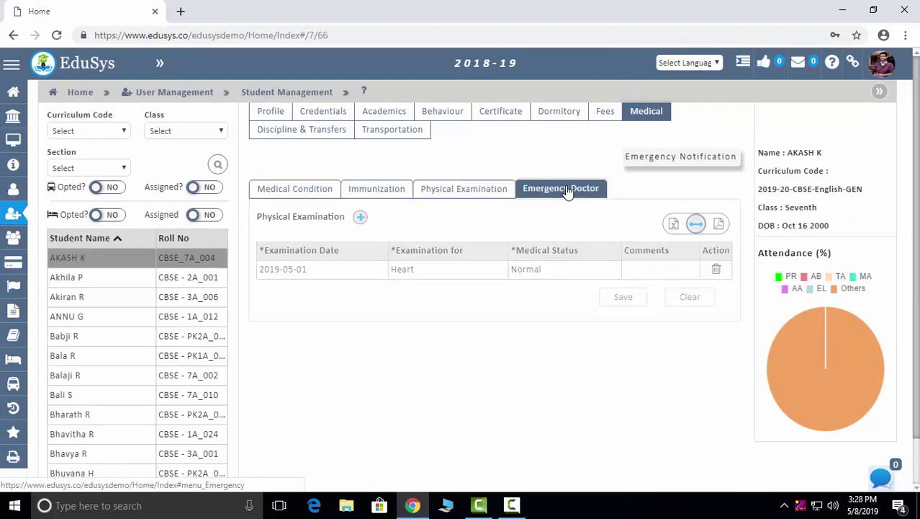
Step: Check the student's Discipline and Transfers records, followed by the Transportation pickup and dropoff details
click(337, 130)
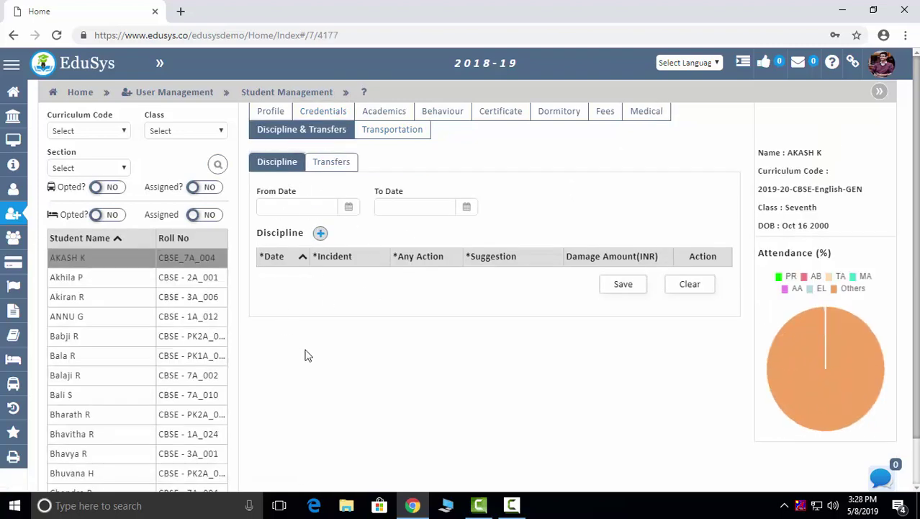
click(331, 162)
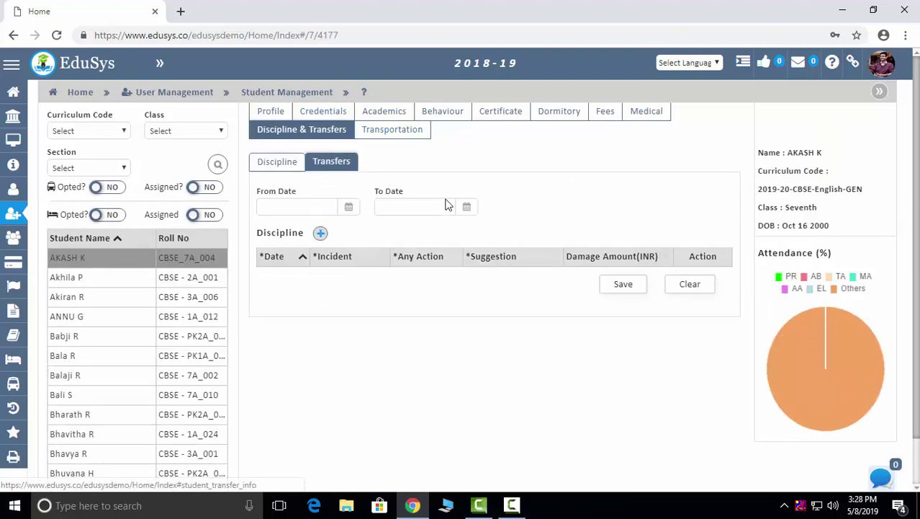
click(385, 133)
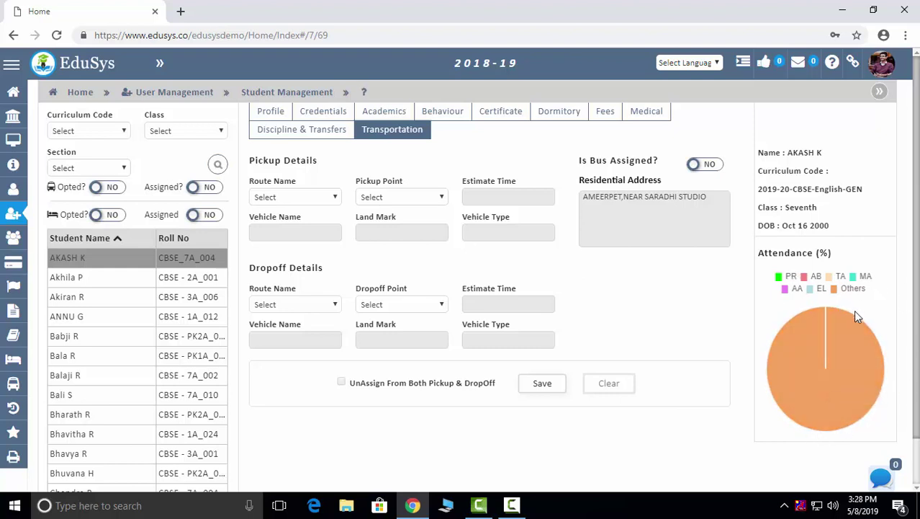
Step: Open Jobs & Placements under User Management and examine the blank Job Opening form and the pending Job Seeker List
click(172, 94)
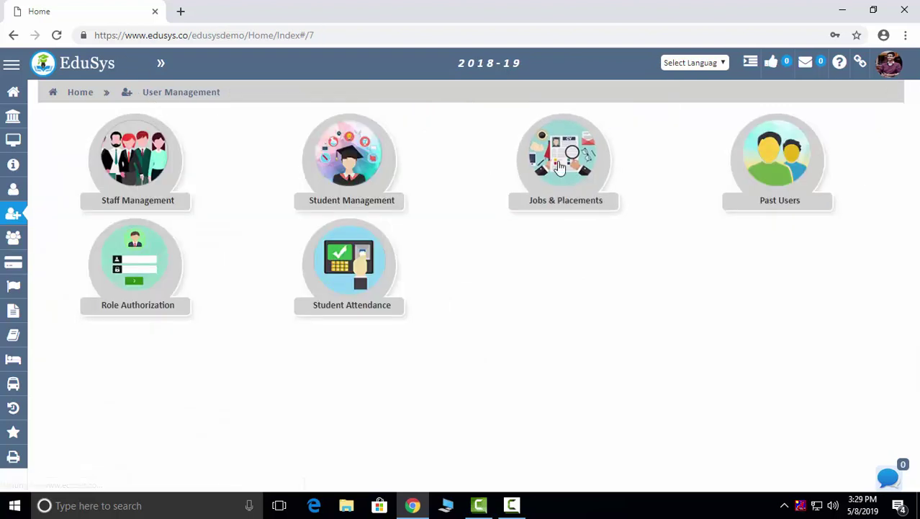
click(583, 181)
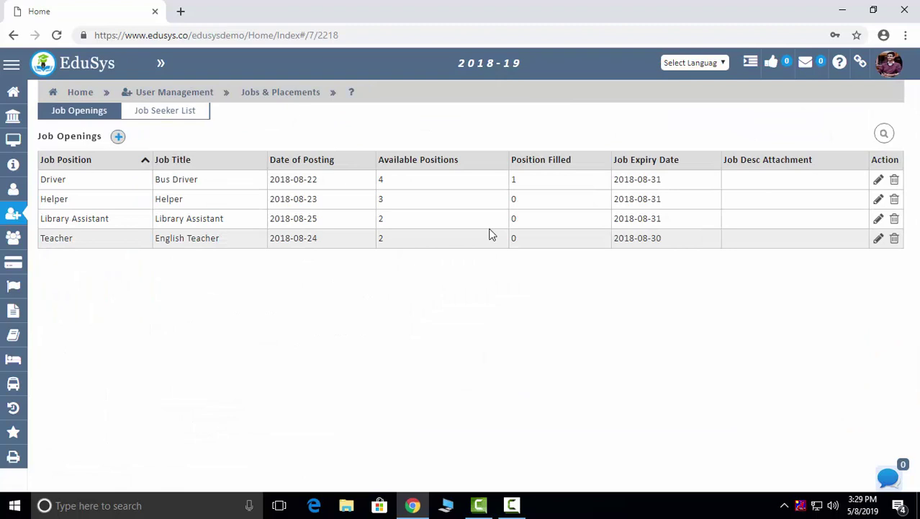
click(118, 138)
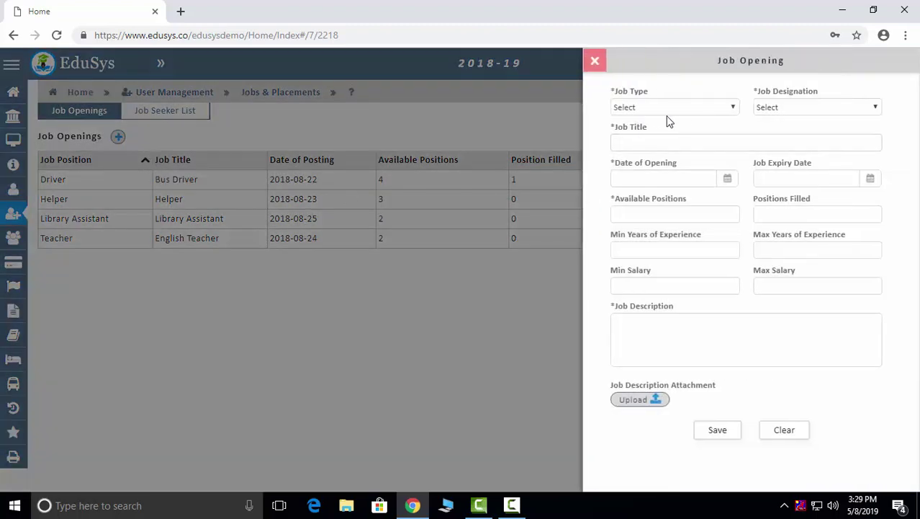
click(596, 63)
click(176, 113)
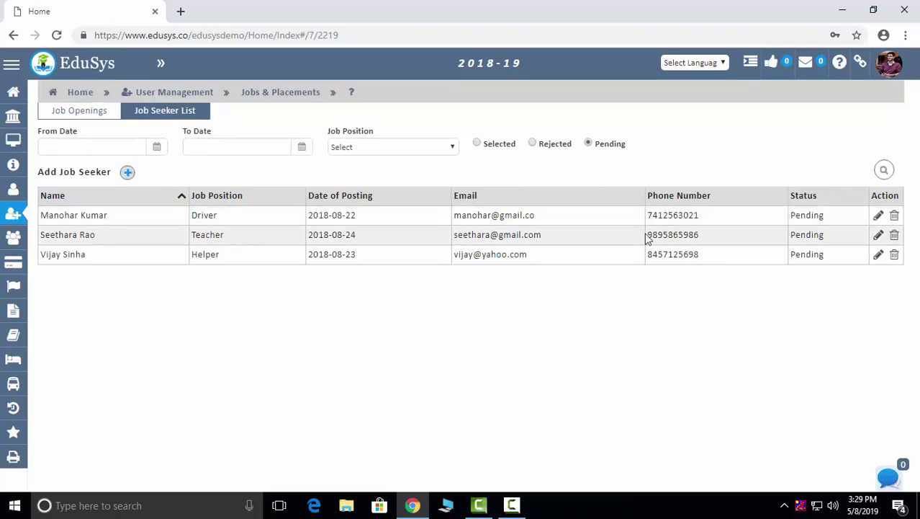
drag(696, 216, 636, 227)
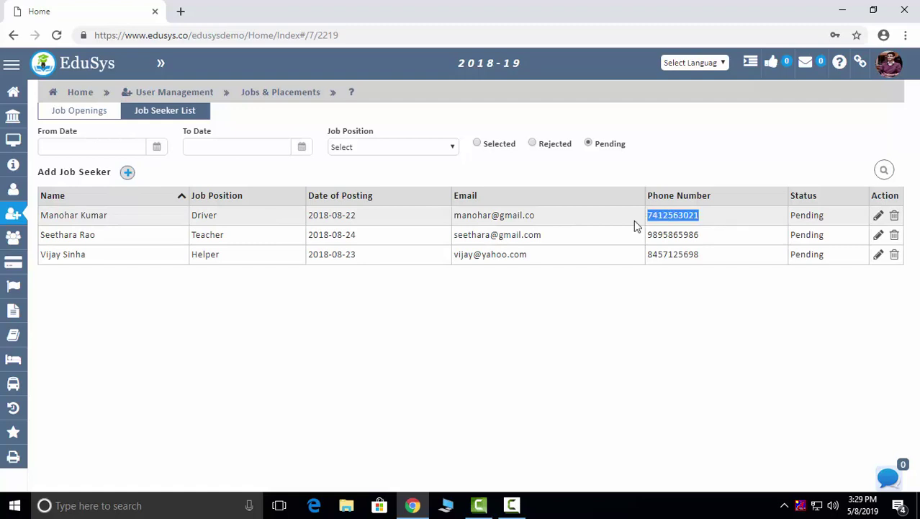
Step: Open Past Users under User Management and select the first suspended staff member in the Revive Users list for the STAFF role
click(177, 93)
click(784, 165)
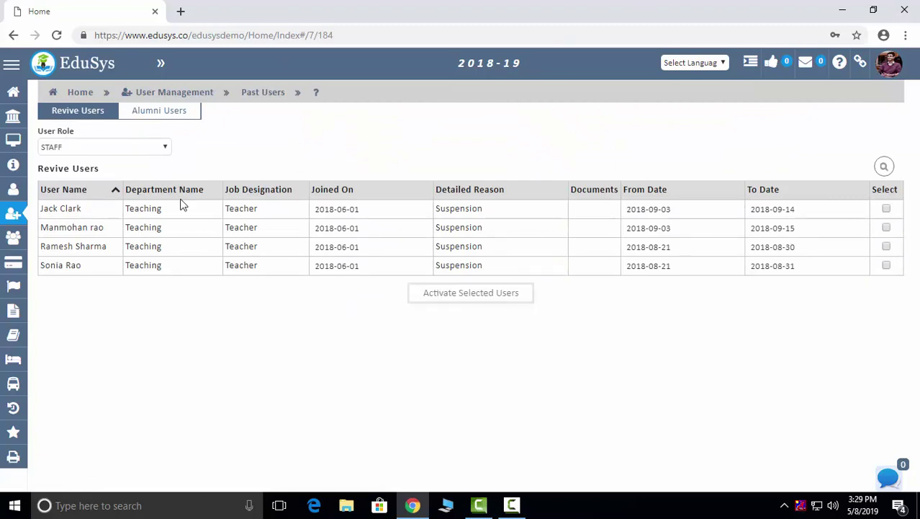
click(152, 147)
click(257, 141)
click(888, 211)
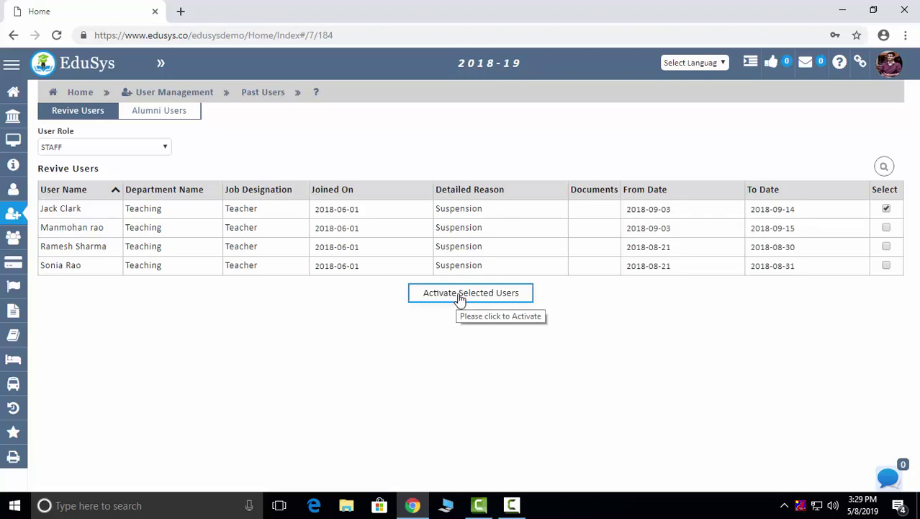
Step: View the Alumni Users list and its year filter without choosing a year
click(174, 114)
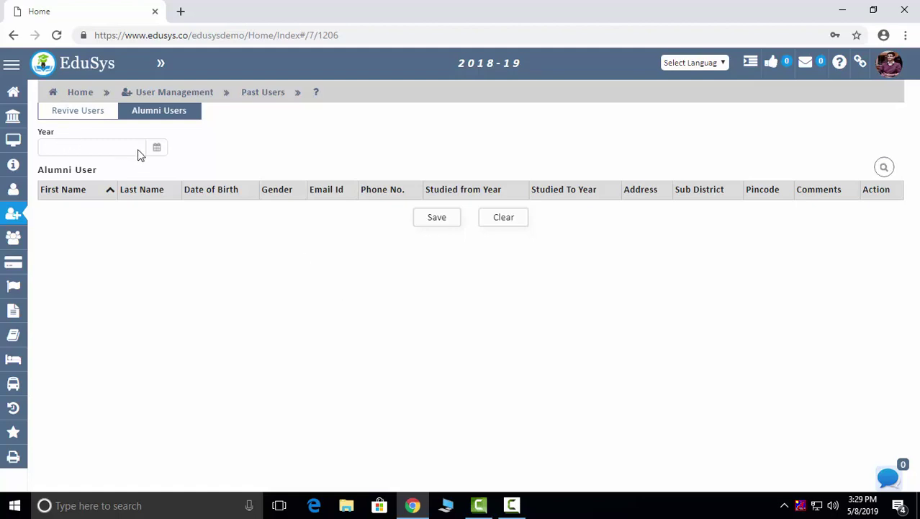
click(156, 147)
click(317, 138)
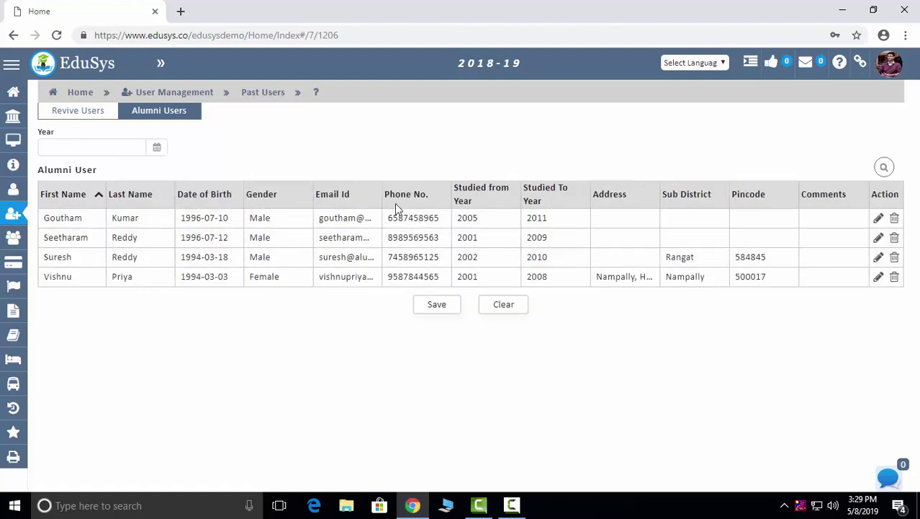
Step: Open Role Authorization under User Management and examine the access levels of each role in User Role Authorization
click(176, 92)
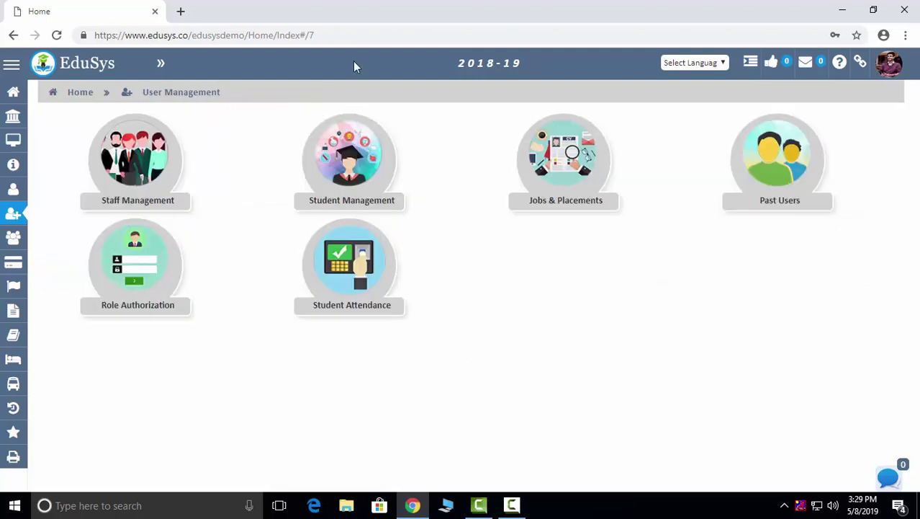
click(176, 271)
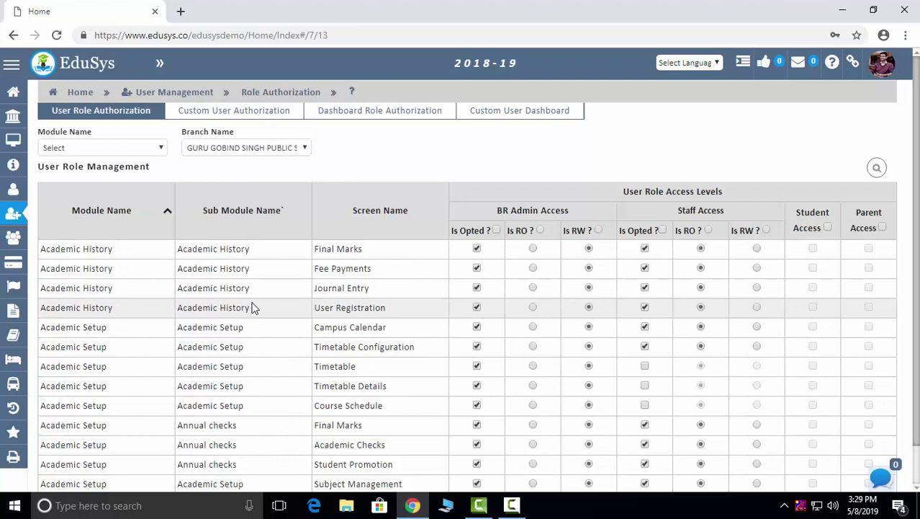
scroll(142, 319, down, 1)
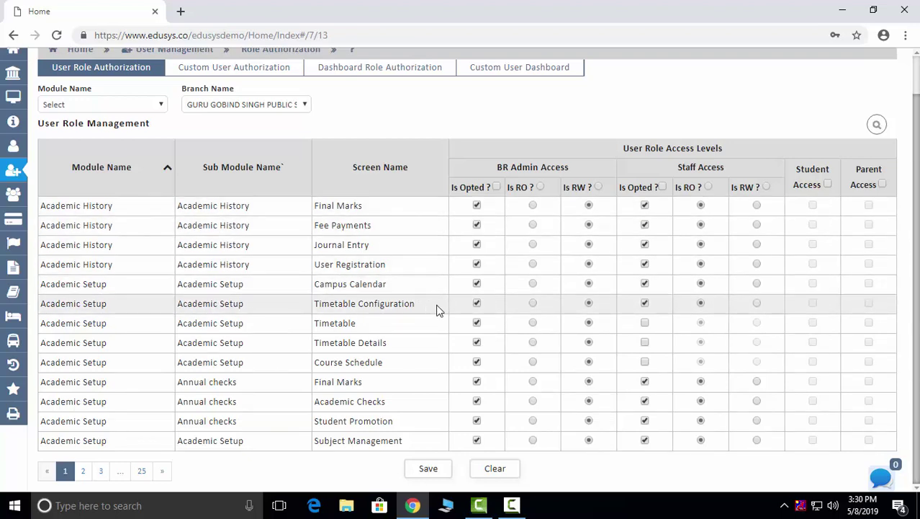
scroll(288, 166, up, 1)
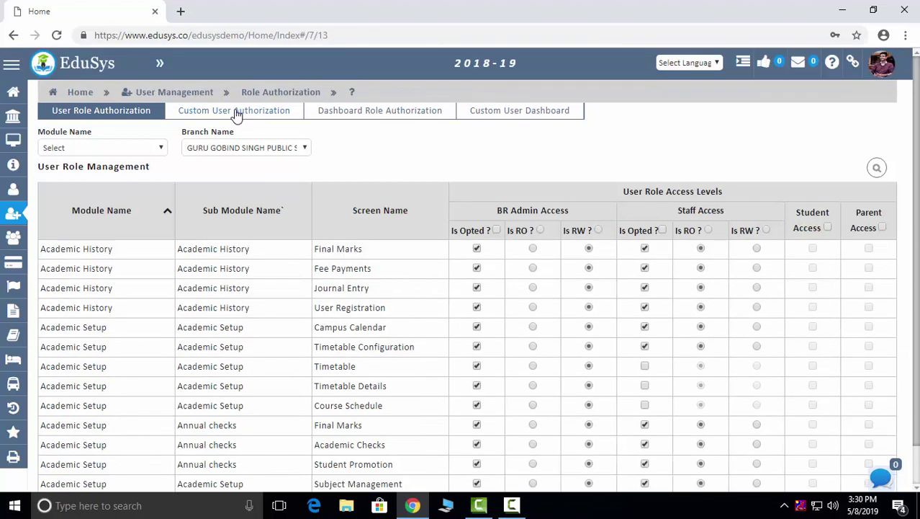
Step: In Custom User Authorization, select the Teaching department and its first user for Academic History, and compare the Web Screen and Mobile Screen permissions
click(235, 111)
click(202, 148)
click(224, 247)
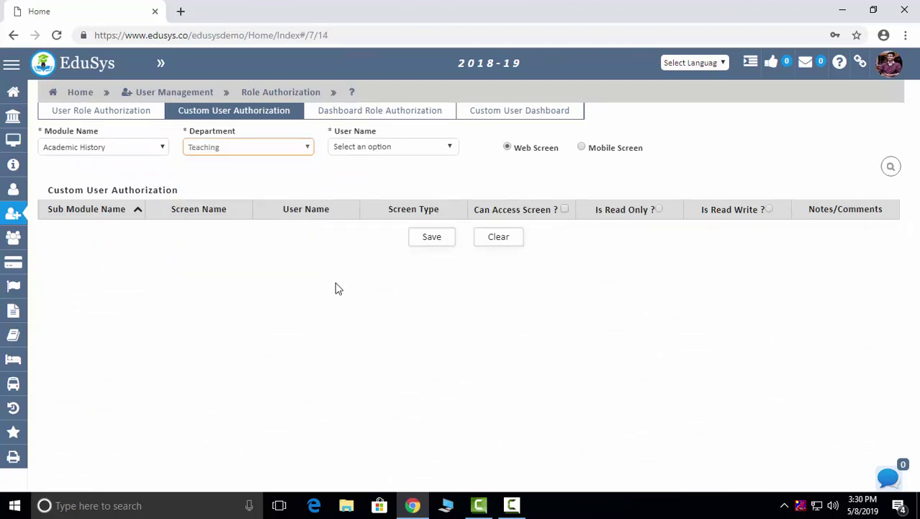
click(380, 151)
click(378, 196)
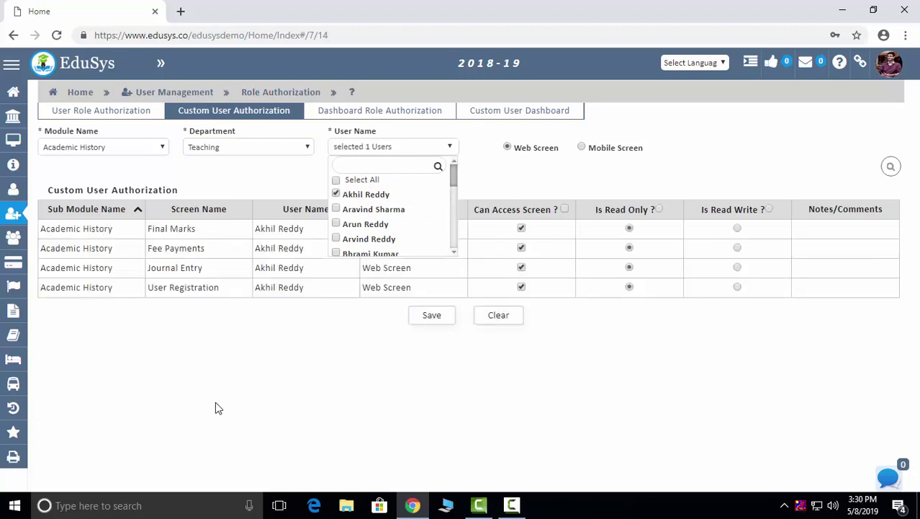
click(411, 152)
click(411, 152)
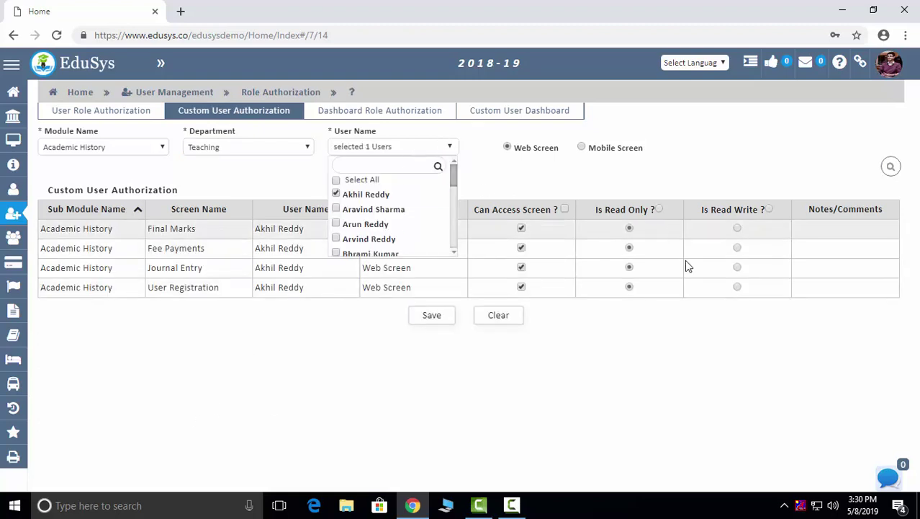
click(595, 148)
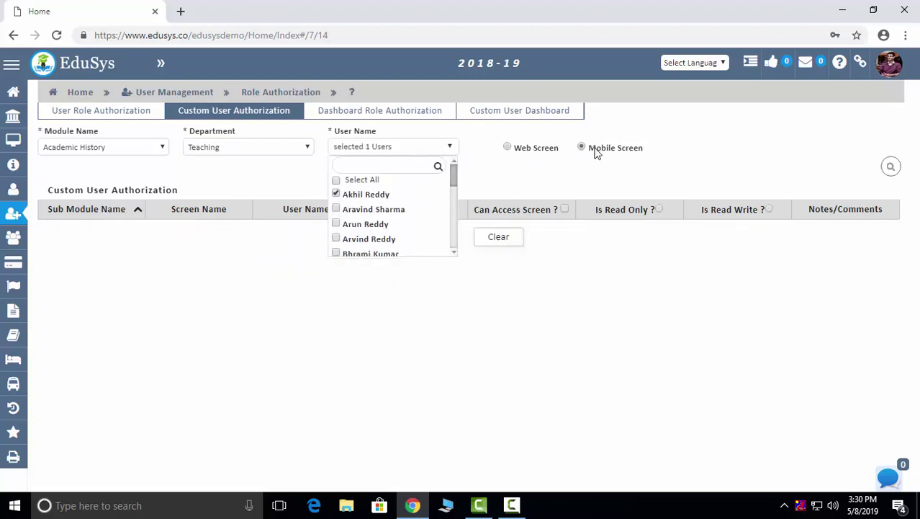
click(446, 148)
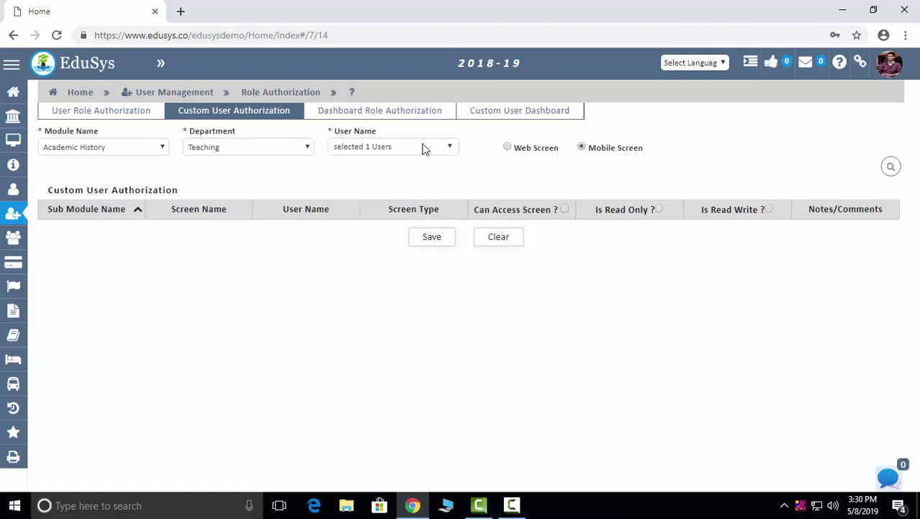
Step: Leave Custom User Authorization without saving and examine the chart access per role in Dashboard Role Authorization
click(372, 113)
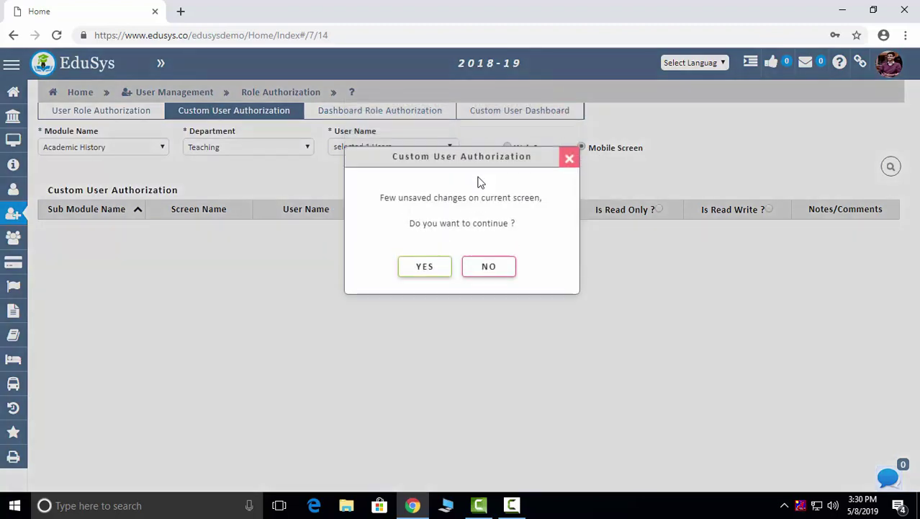
click(430, 272)
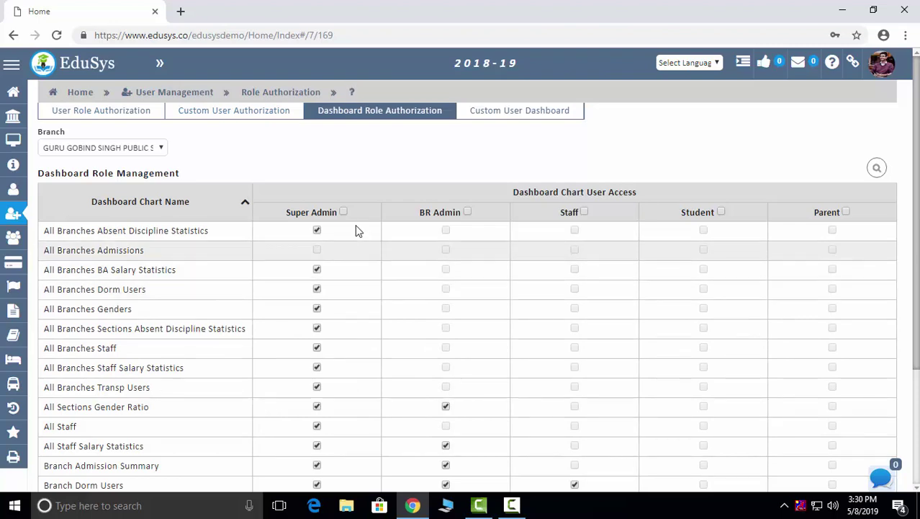
scroll(494, 367, down, 2)
scroll(494, 368, up, 2)
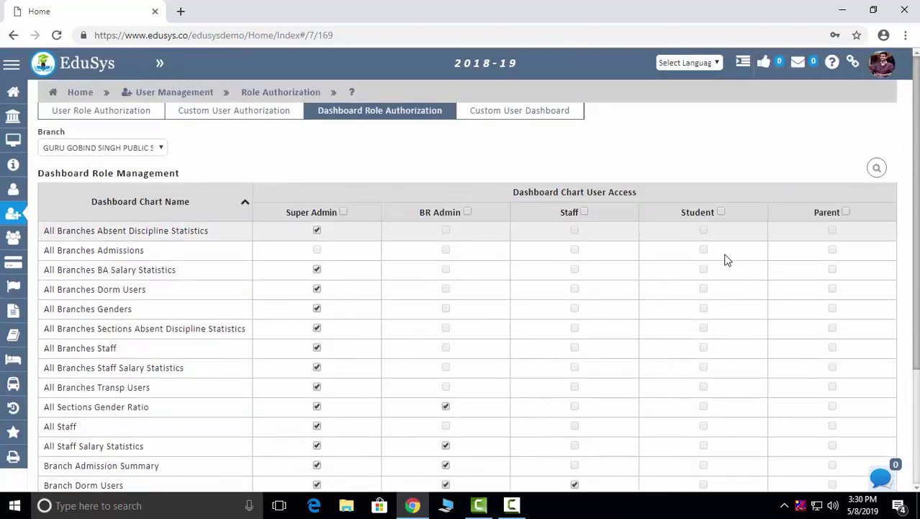
Step: In Custom User Dashboard, select the Accounts department and its first user to view that user's dashboard chart access
click(497, 112)
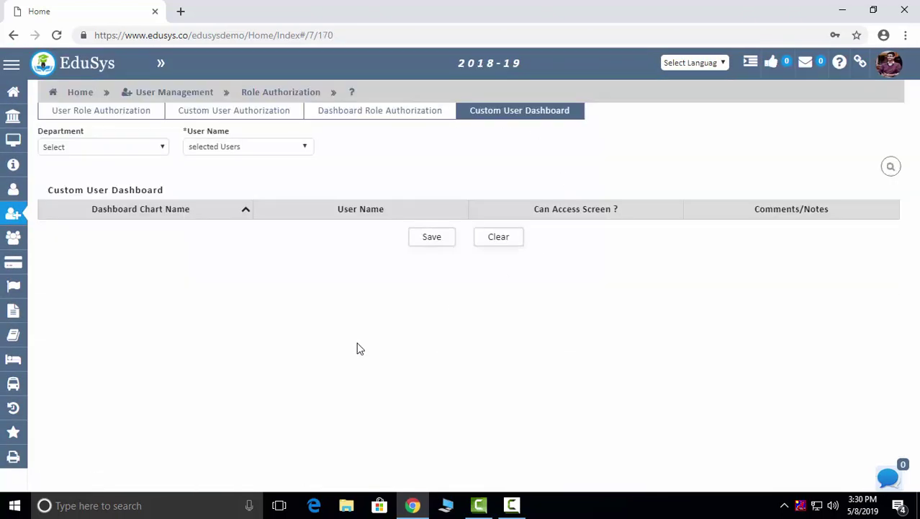
click(164, 148)
click(123, 172)
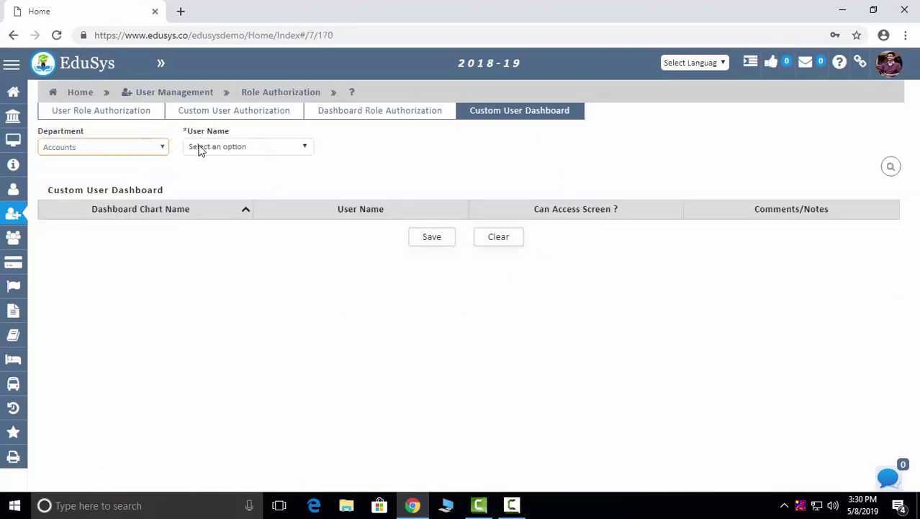
click(220, 147)
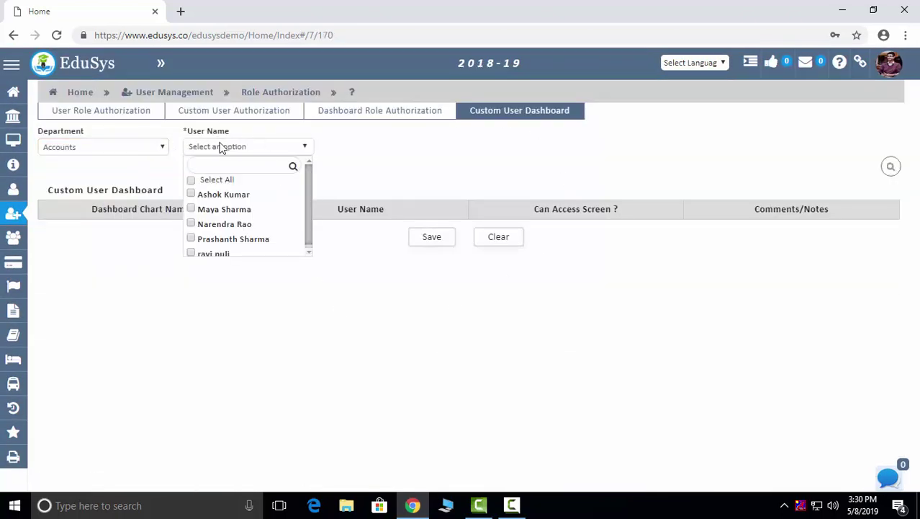
click(193, 194)
click(345, 163)
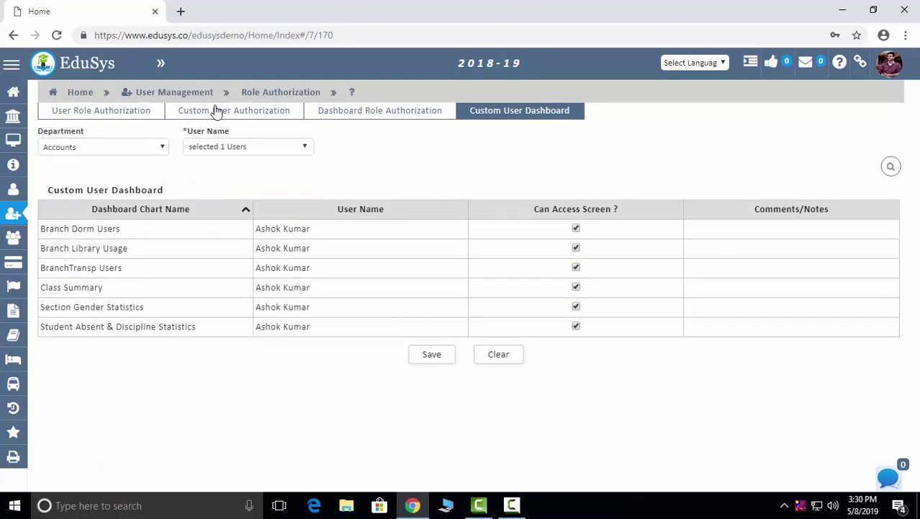
Step: Leave Role Authorization without saving and open Student Attendance under User Management
click(255, 114)
click(420, 269)
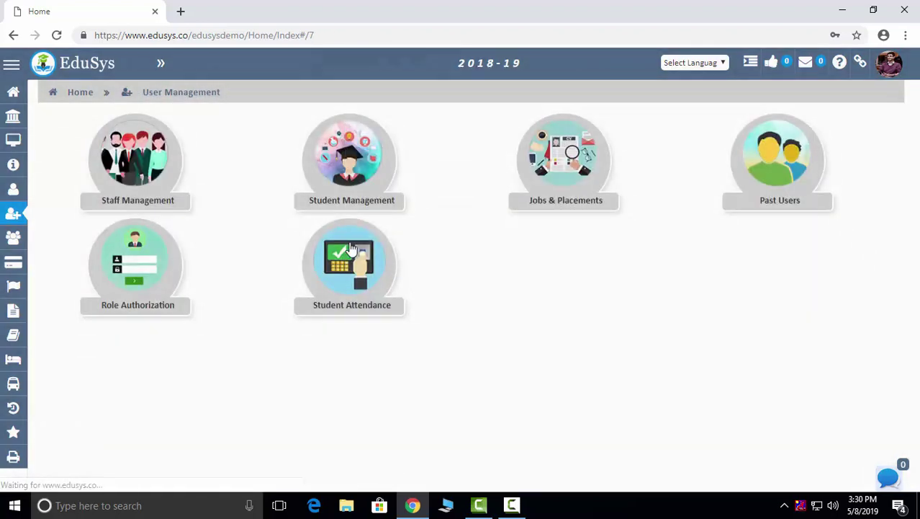
click(360, 252)
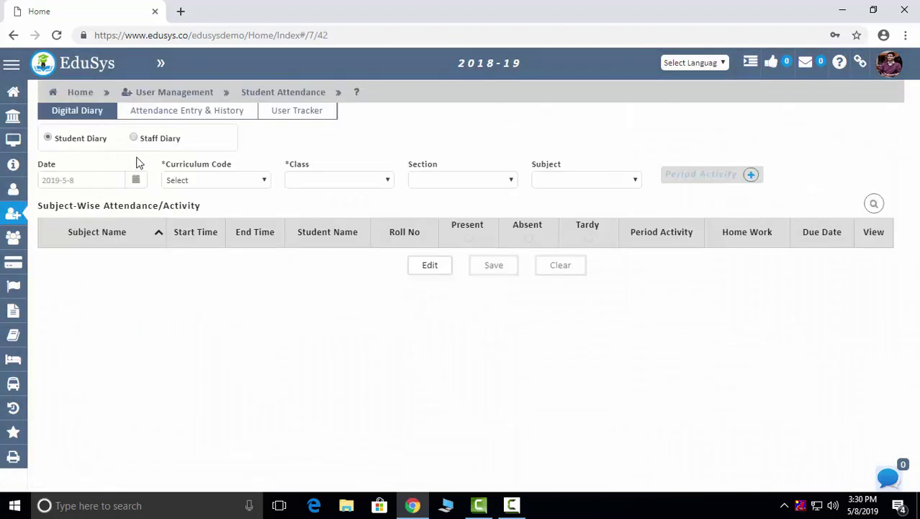
Step: Set the Student Diary date to 2019-01-14 and mark the first history student present and the third absent
click(136, 180)
click(137, 203)
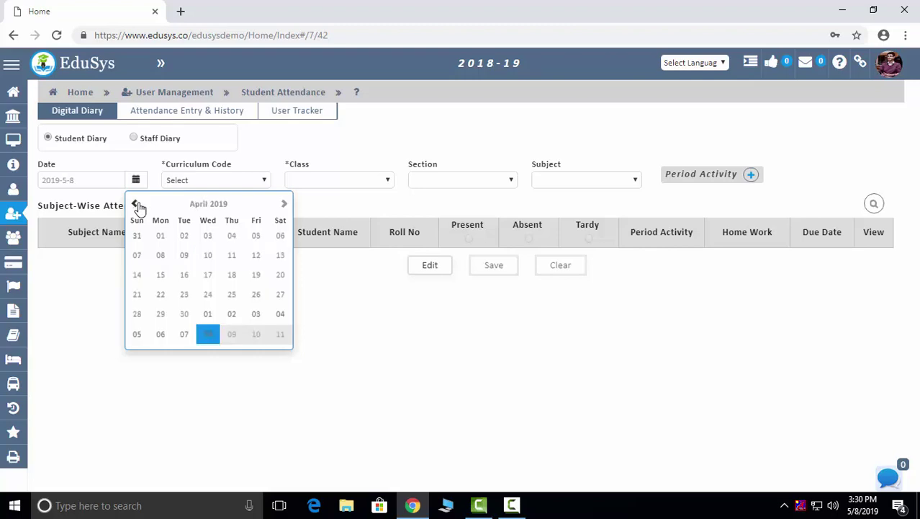
click(136, 204)
click(136, 204)
click(136, 204)
click(161, 274)
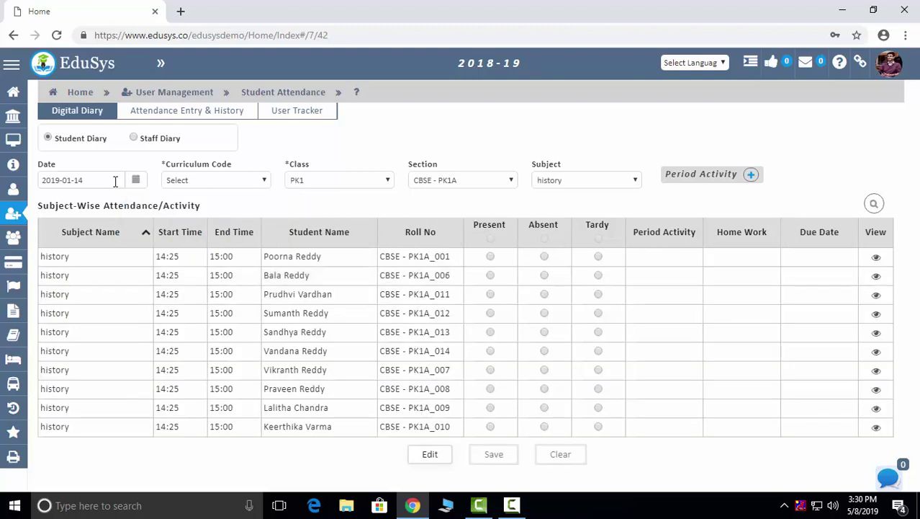
click(490, 257)
click(545, 294)
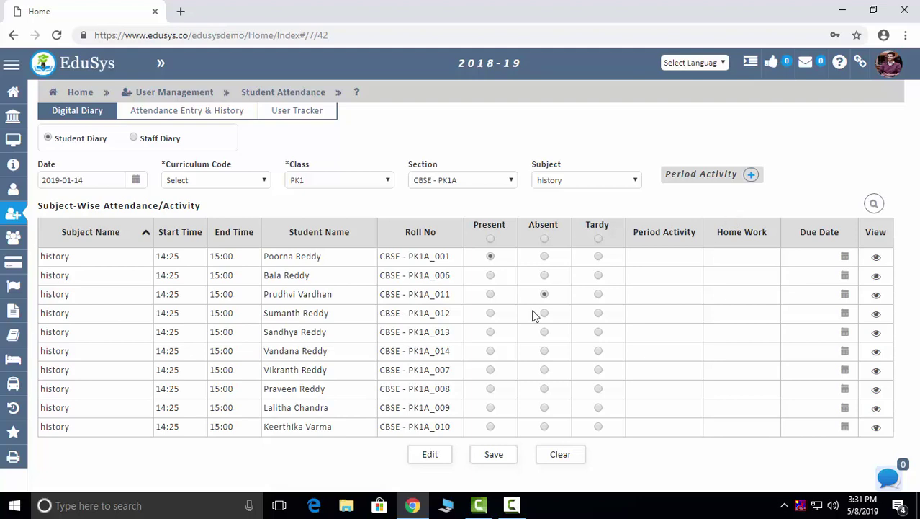
Step: Enter "fg" as today's activity and "d" as today's homework in the history Period Activity, declining the redirect to Assignments
click(697, 182)
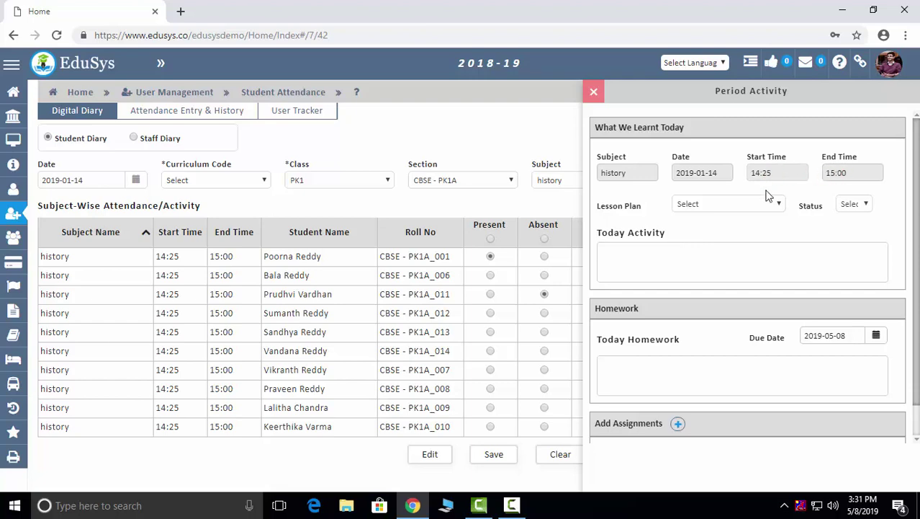
click(736, 207)
click(855, 206)
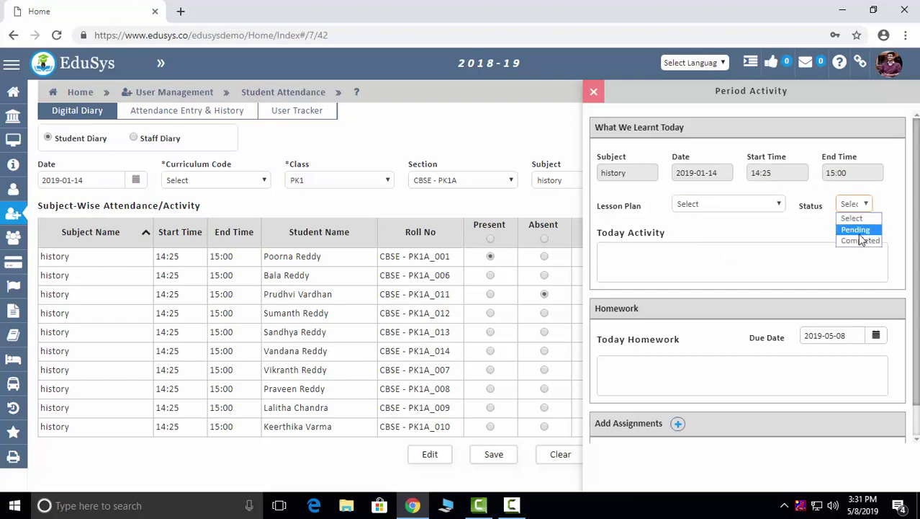
click(772, 234)
click(634, 275)
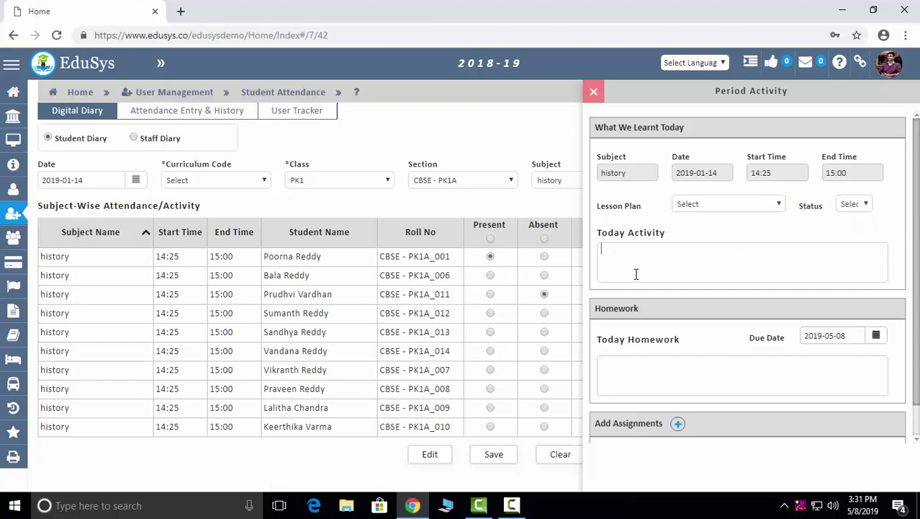
click(634, 362)
text(d)
click(678, 424)
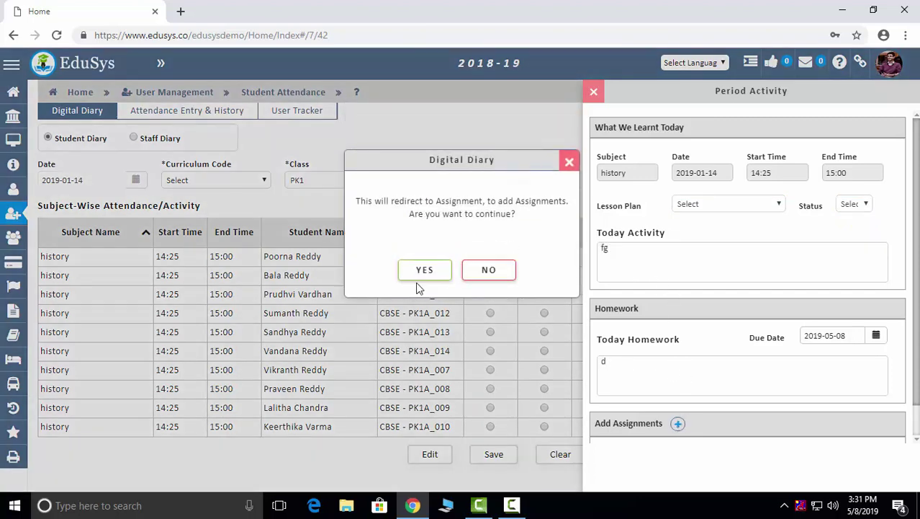
click(570, 160)
scroll(720, 360, down, 1)
click(593, 94)
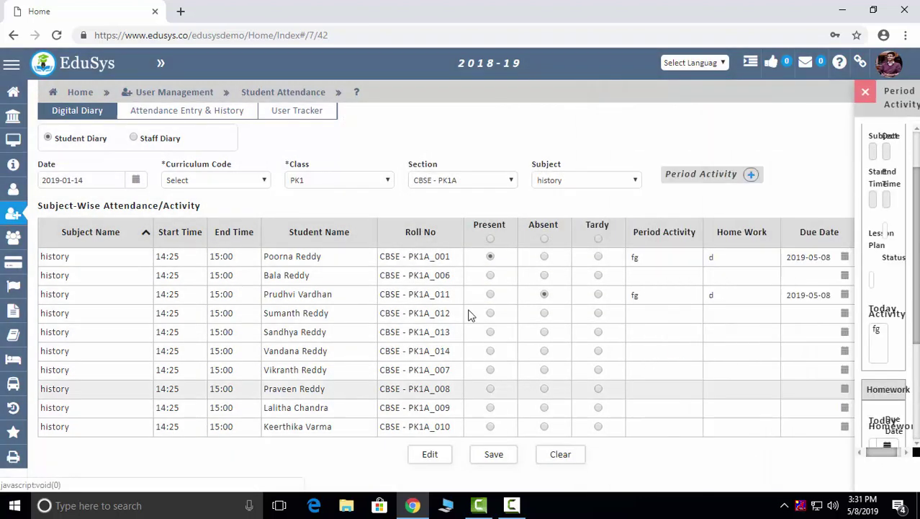
Step: Switch the Digital Diary to Staff Diary and inspect its blank new-entry form, closing it without saving
click(134, 137)
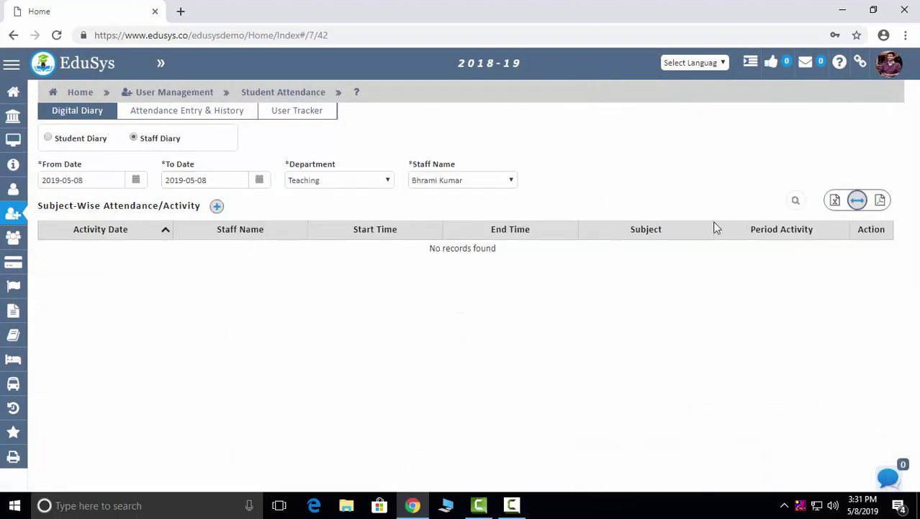
click(216, 206)
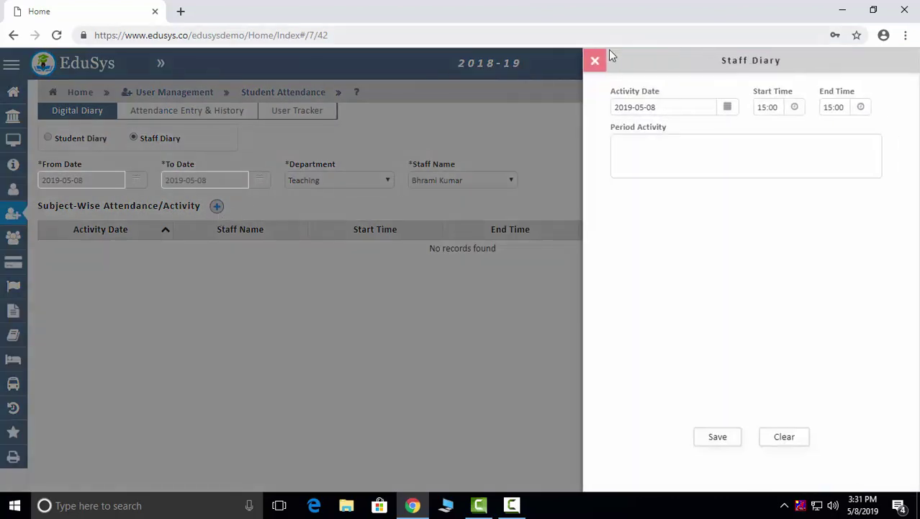
click(658, 157)
click(594, 63)
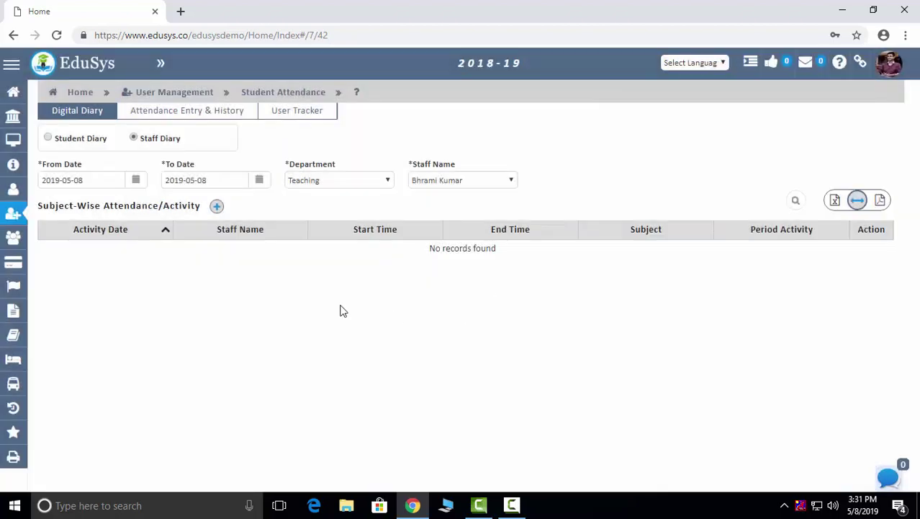
Step: View the Attendance Entry & History page, followed by the User Tracker for staff
click(170, 113)
click(421, 270)
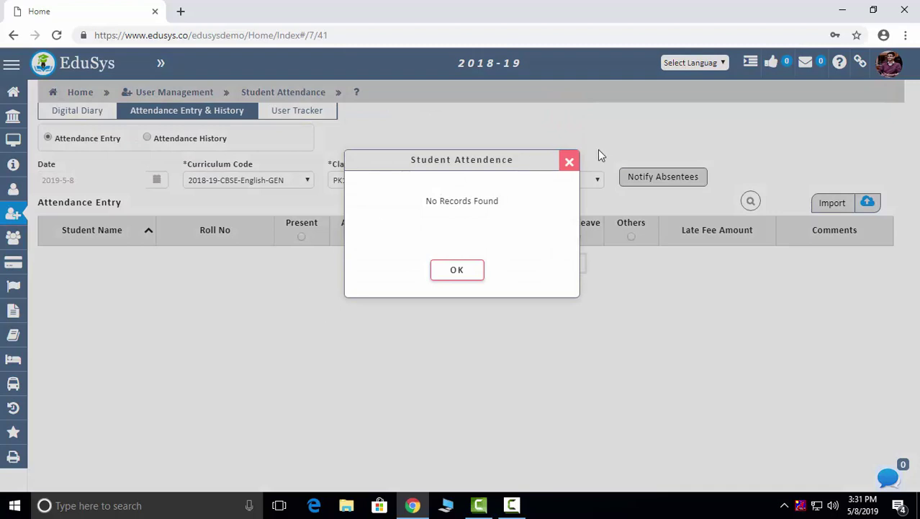
click(569, 162)
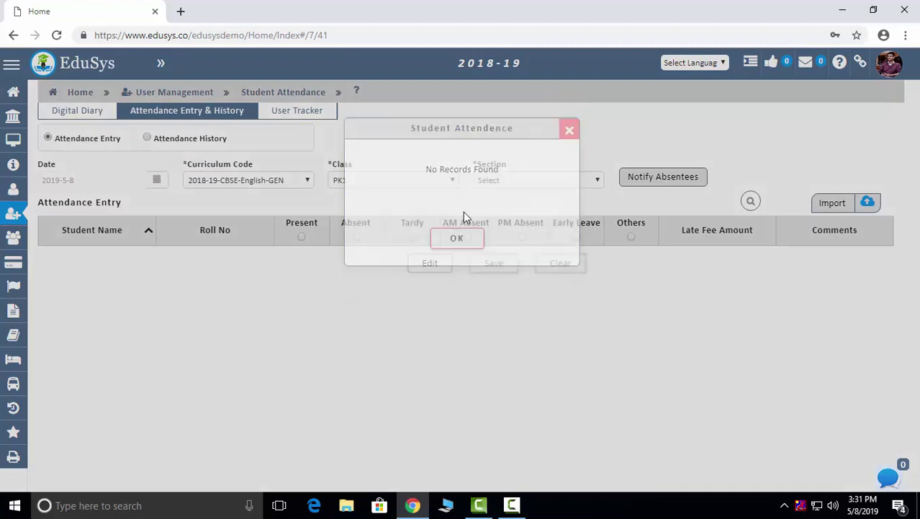
click(304, 113)
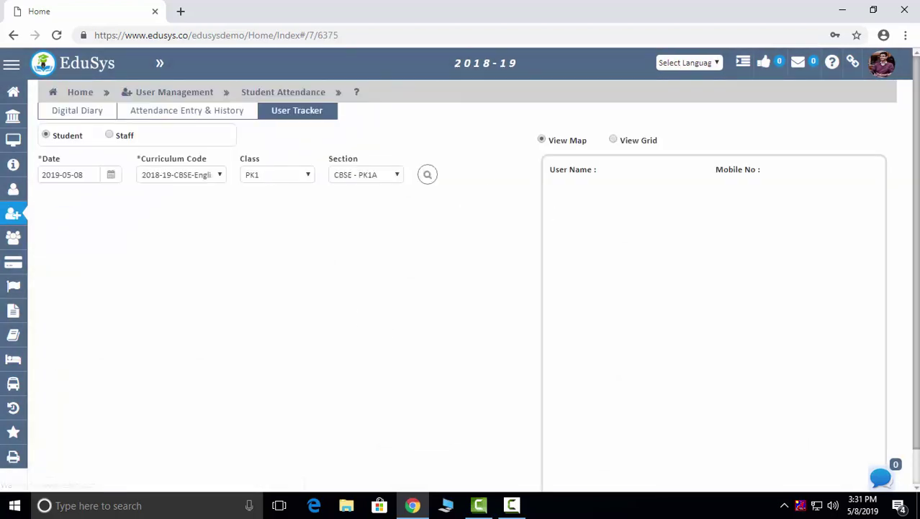
click(124, 139)
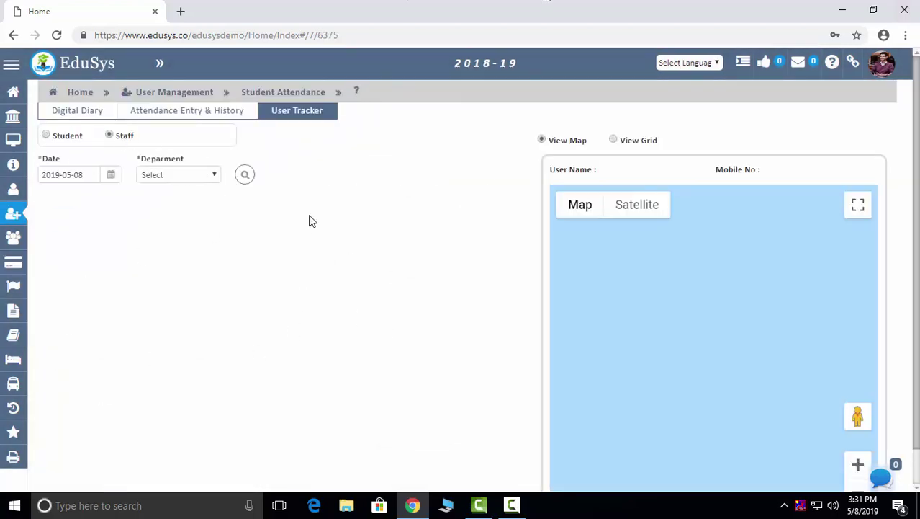
Step: Leave User Management for the home page and open the HR Management module
click(151, 93)
click(484, 263)
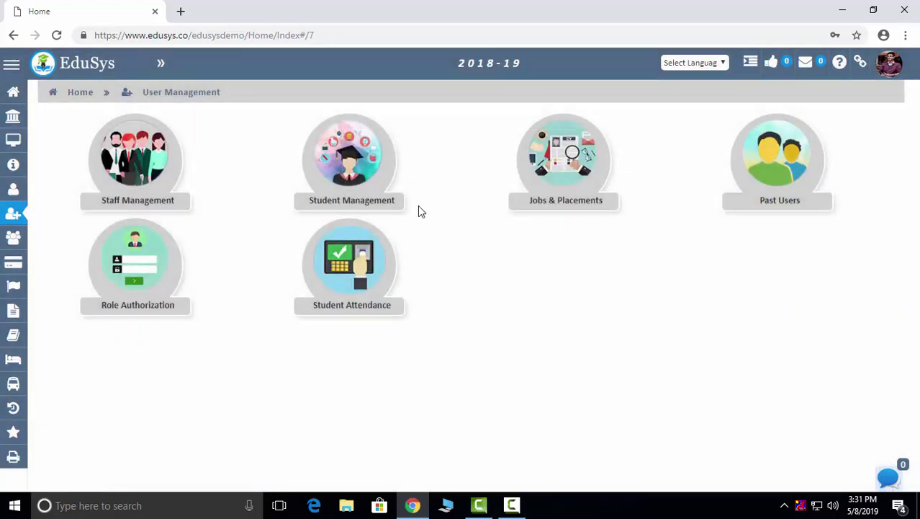
click(81, 93)
click(244, 256)
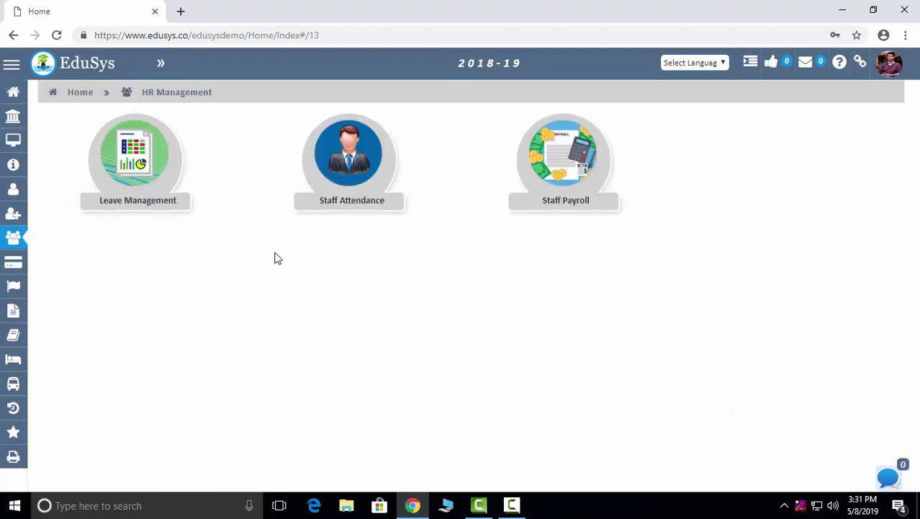
Step: Open Leave Management, add a blank leave type row, and view its academic year choices
click(144, 149)
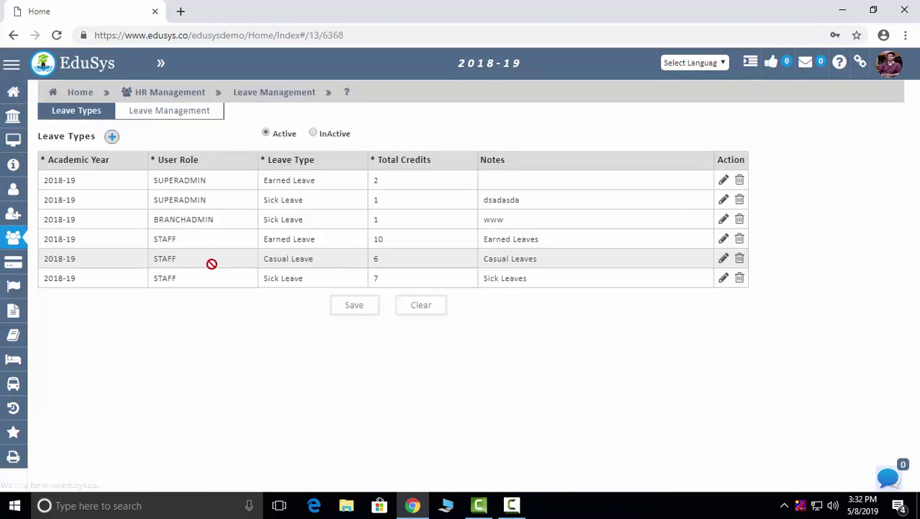
click(113, 137)
click(134, 182)
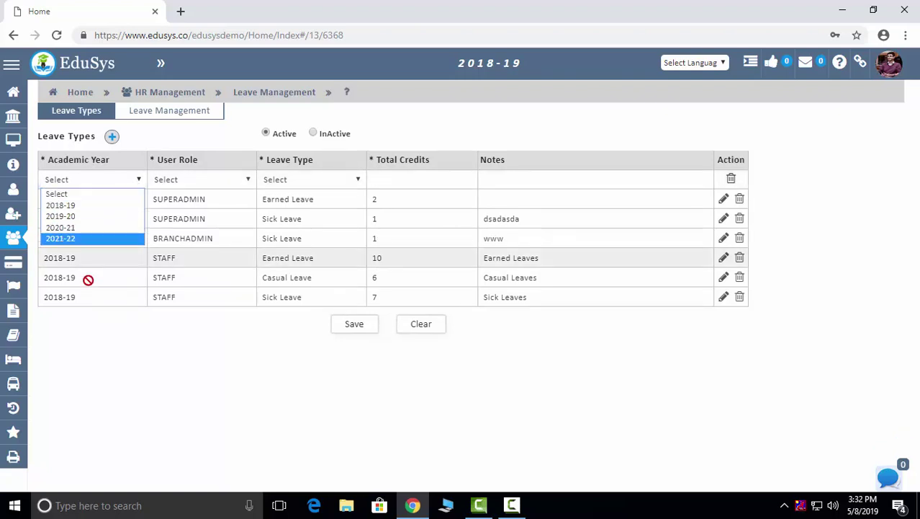
Step: Open the first staff request in the leave requests list, try the status Rejected, and close it without saving
click(167, 111)
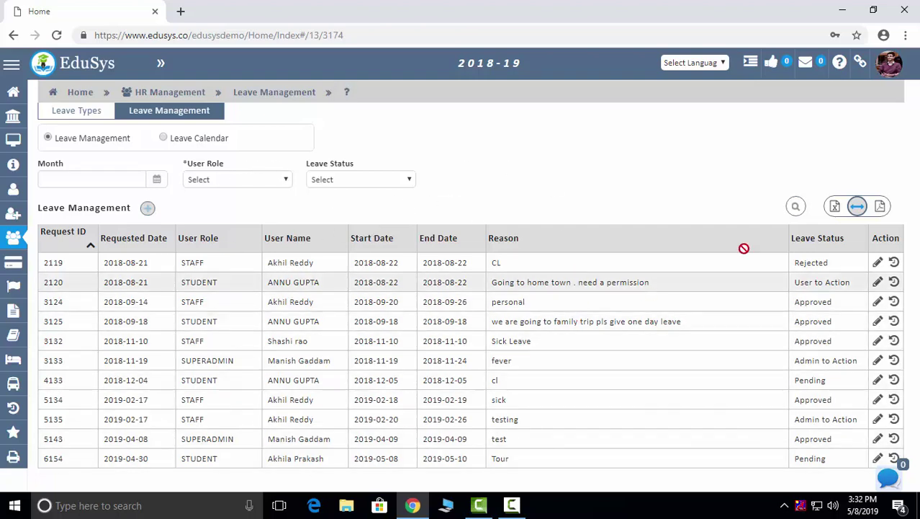
click(878, 262)
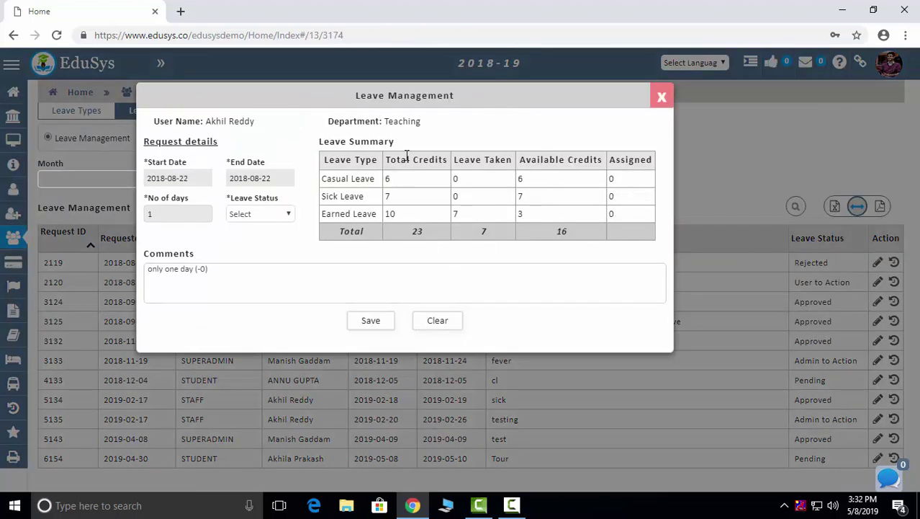
click(255, 206)
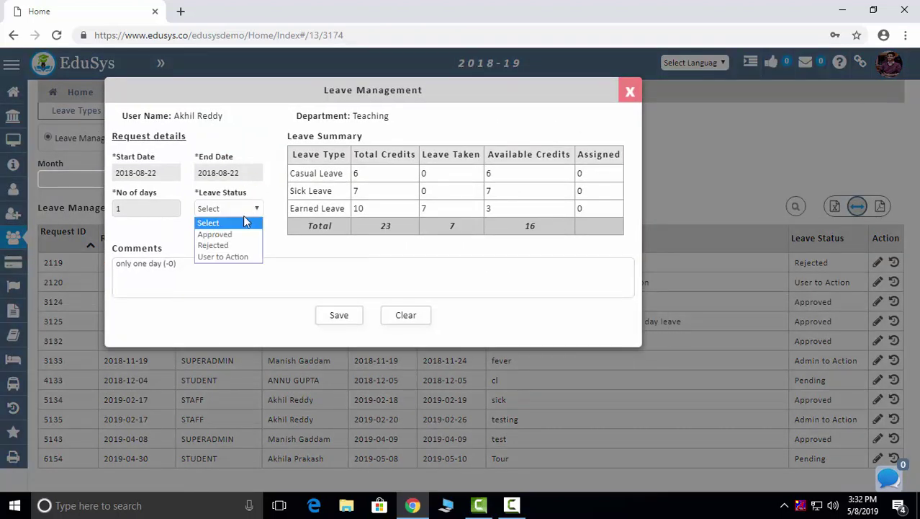
click(245, 229)
click(252, 208)
click(232, 245)
click(250, 208)
click(230, 245)
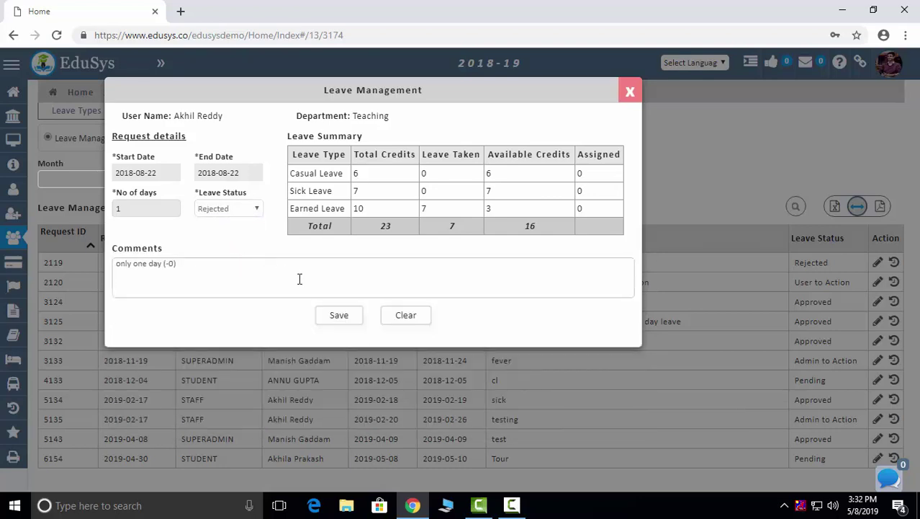
click(630, 92)
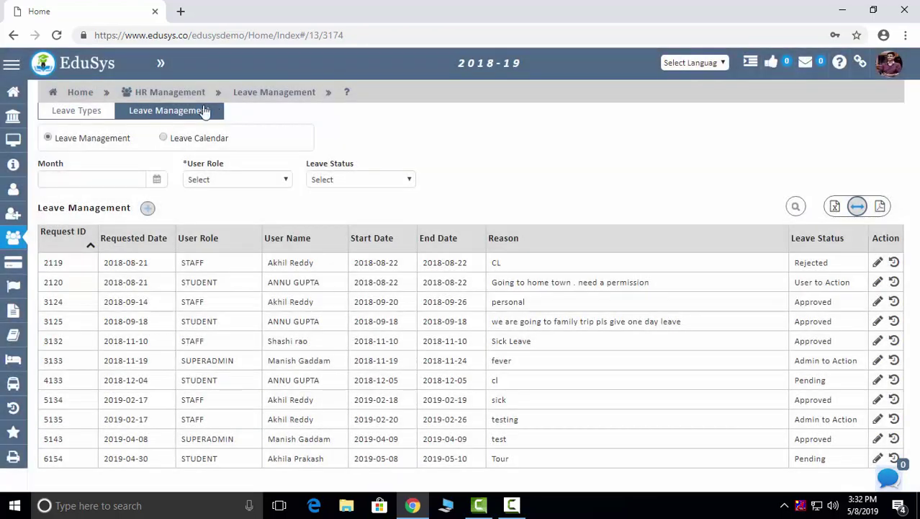
Step: In HR Management's Staff Attendance, mark the third listed staff member Present and the fifth Absent, then view the Attendance History
click(180, 92)
click(421, 268)
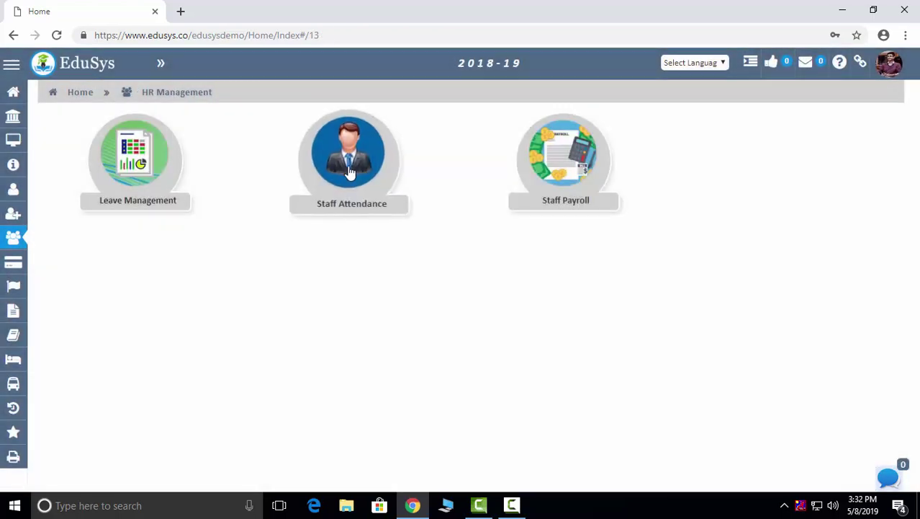
click(386, 208)
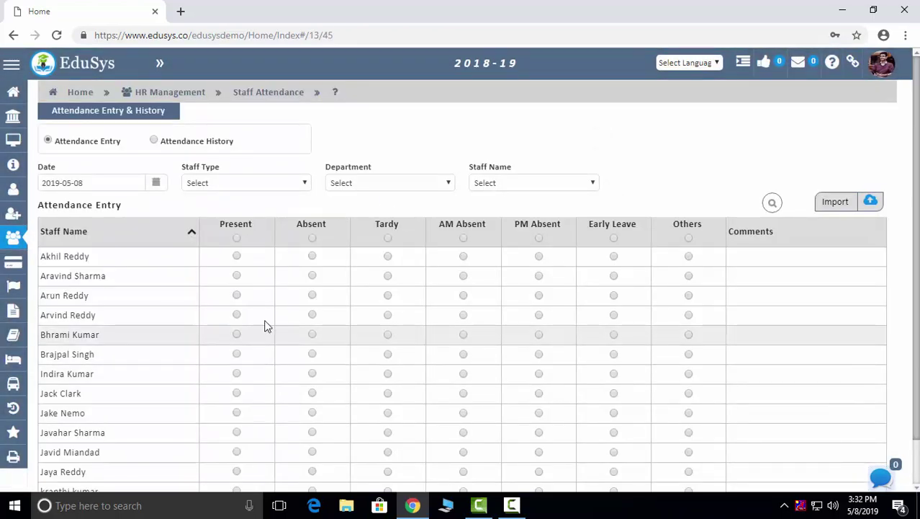
click(237, 296)
click(312, 334)
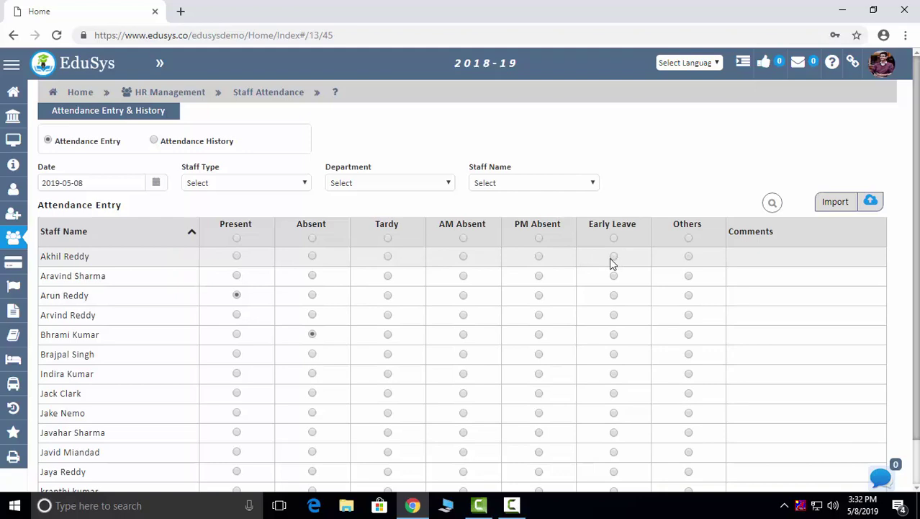
click(174, 143)
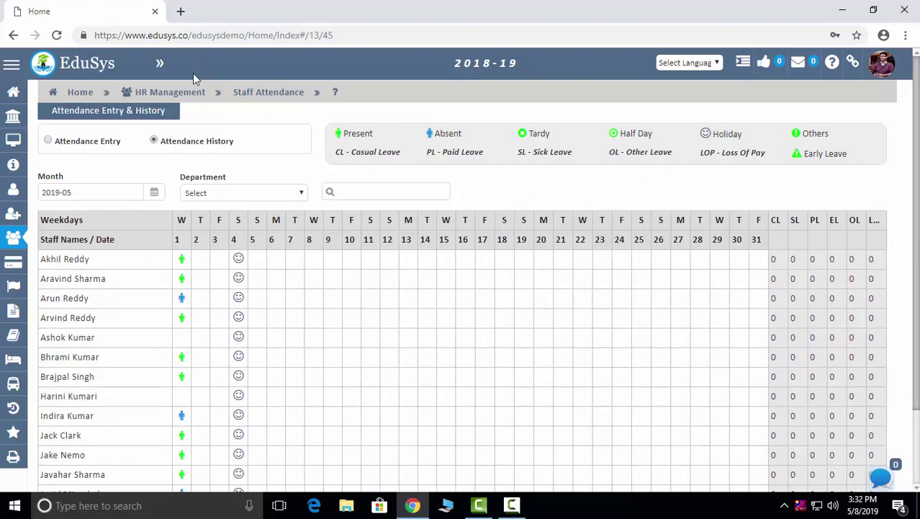
Step: Return to HR Management, open Staff Payroll, and display the June 2018 payroll on the dashboard
click(156, 95)
click(446, 273)
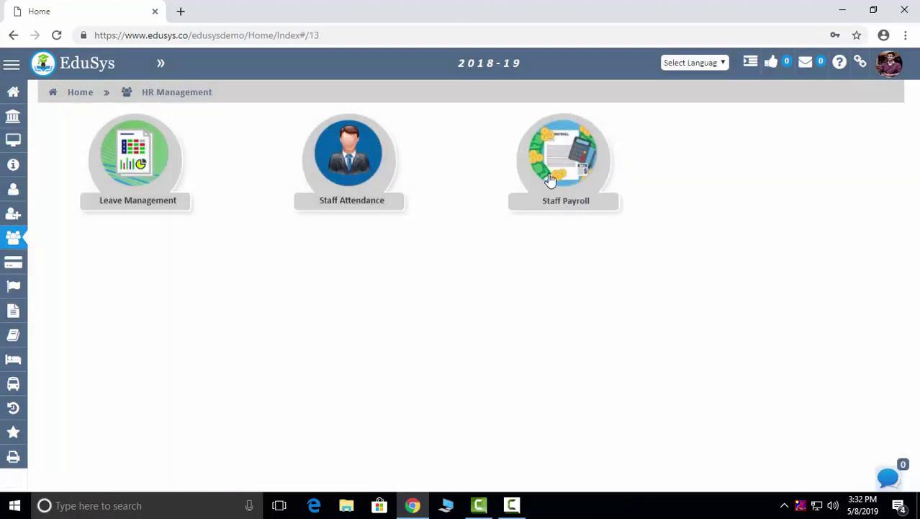
click(513, 179)
click(208, 194)
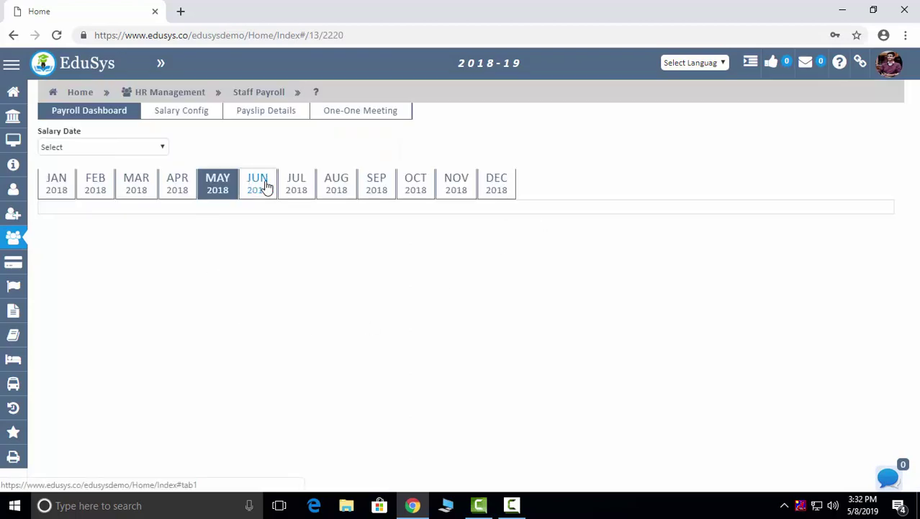
click(262, 185)
click(297, 187)
click(259, 185)
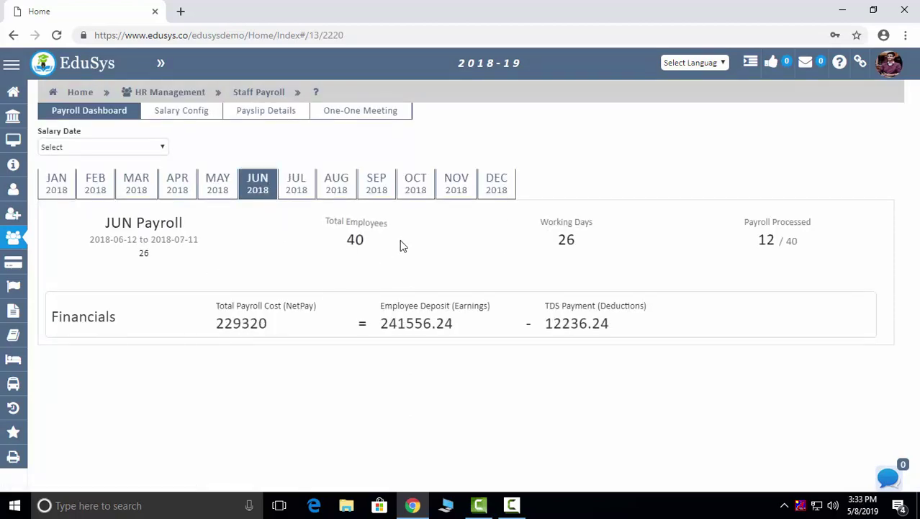
Step: Examine the June payroll's employee count, working days, processed payroll, net pay, earnings and deductions
drag(400, 245, 314, 228)
drag(596, 250, 533, 236)
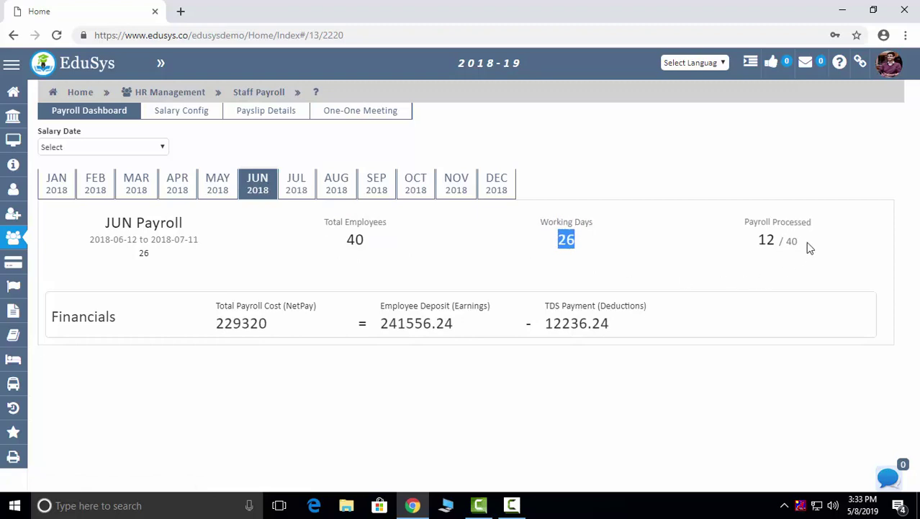
drag(795, 249, 726, 239)
click(320, 330)
drag(276, 324, 227, 320)
drag(463, 318, 404, 315)
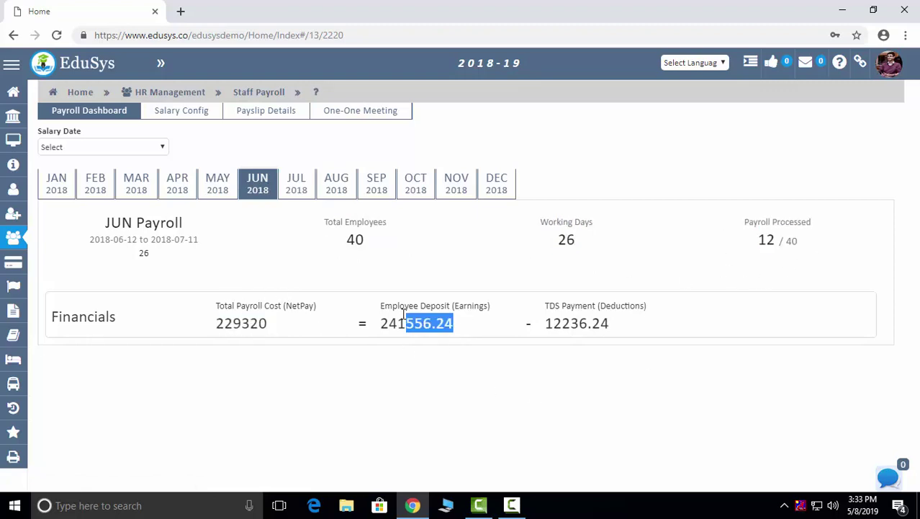
click(602, 311)
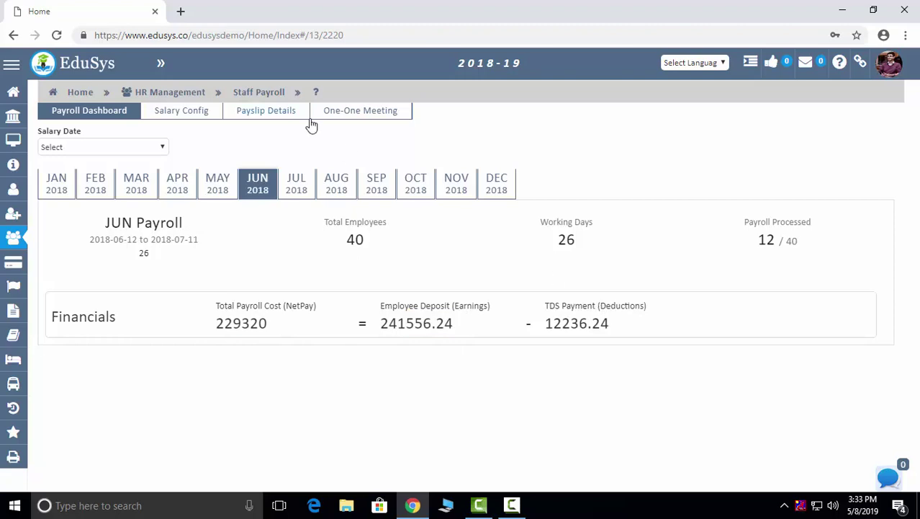
Step: Review the Salary Config for the Teaching department, including its taxes, earnings and deductions
click(201, 111)
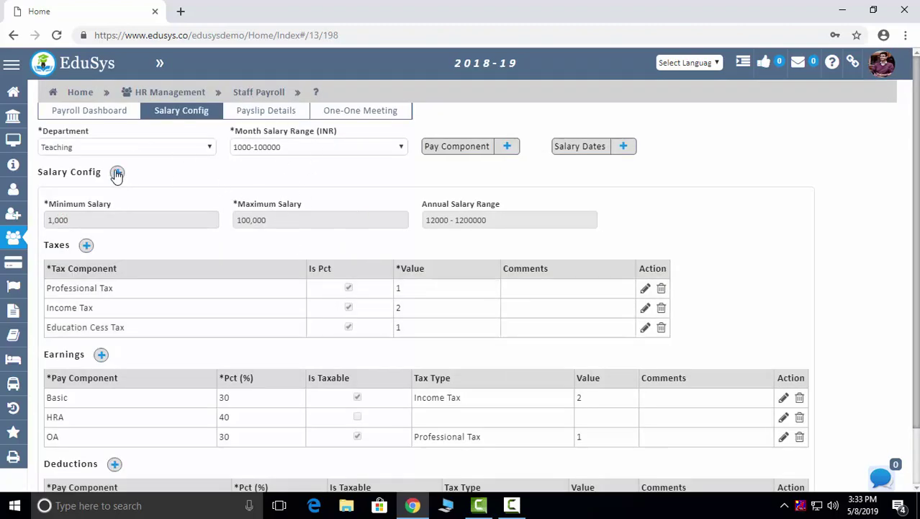
scroll(119, 412, down, 2)
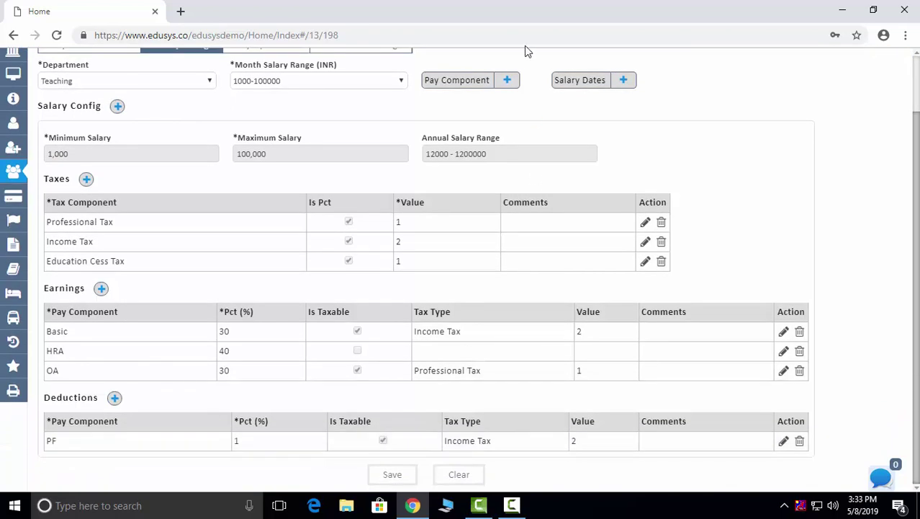
scroll(580, 185, up, 2)
scroll(579, 185, down, 2)
scroll(446, 310, up, 2)
Step: Open Payslip Details and list the Generated payslips for the Accounts department, salary period 2018 Jun 12 - 2018 Jul 11
click(257, 112)
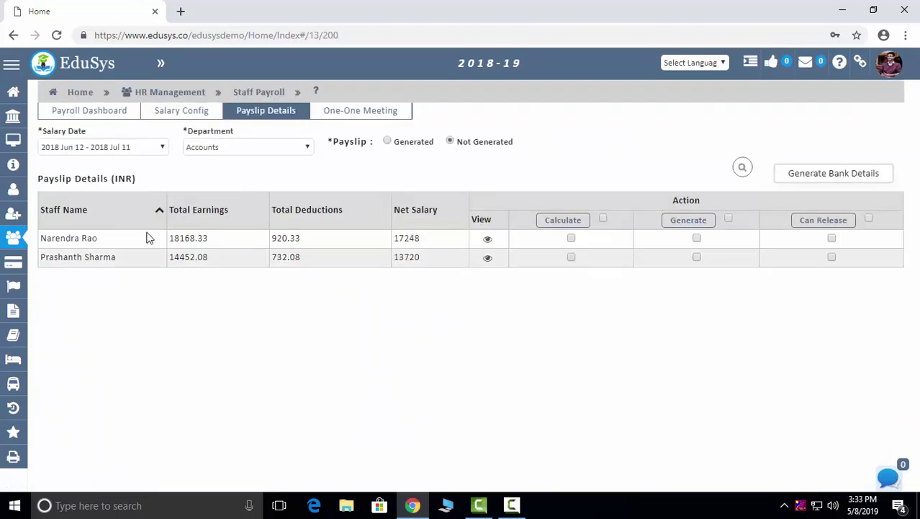
click(143, 148)
click(232, 167)
click(249, 149)
click(361, 160)
click(405, 141)
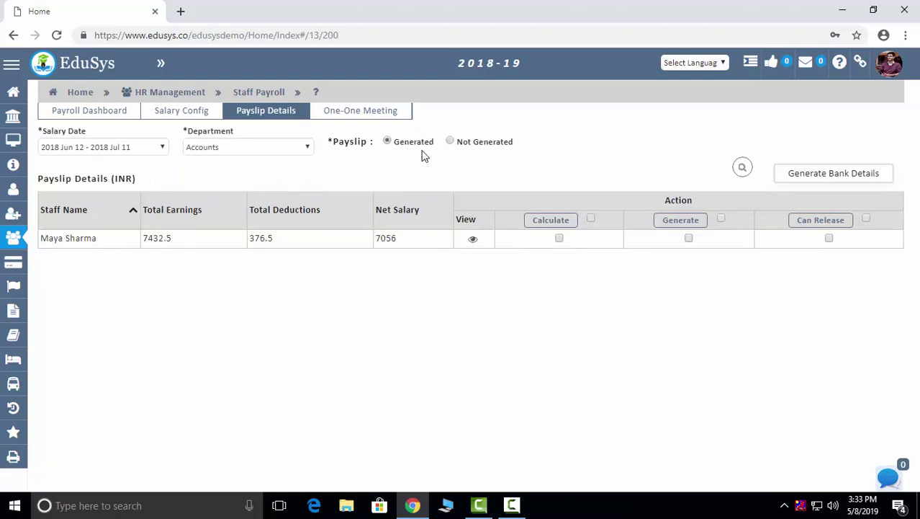
Step: View the listed staff member's payslip, download its PDF, and close the payslip details
click(486, 238)
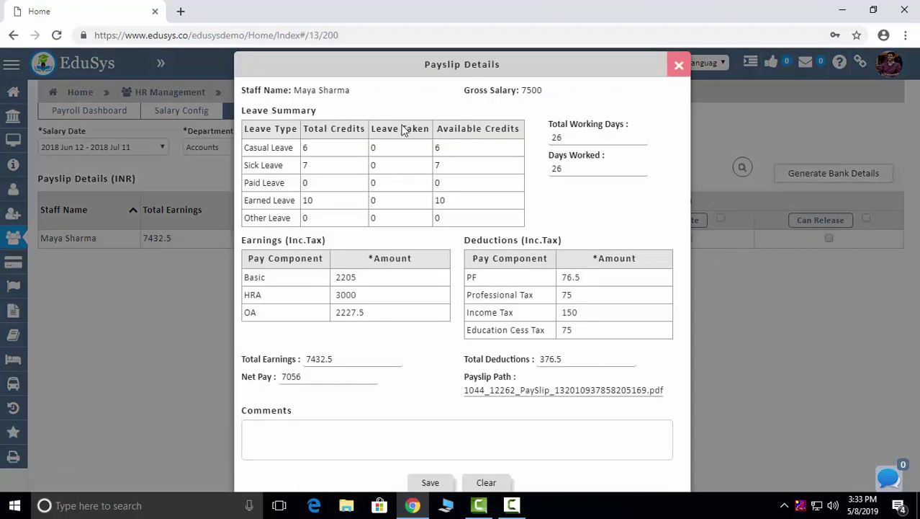
click(569, 393)
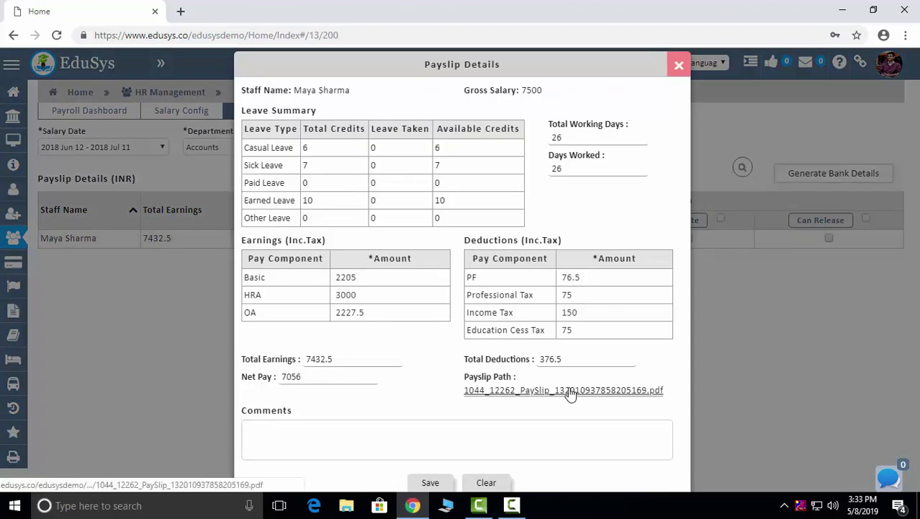
click(695, 105)
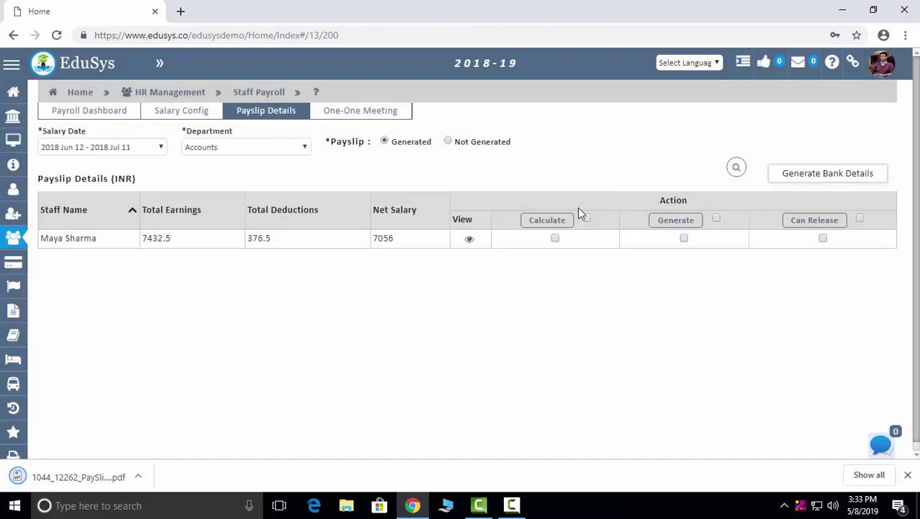
Step: Select Calculate, Generate and Can Release for the listed staff member's payslip
click(556, 238)
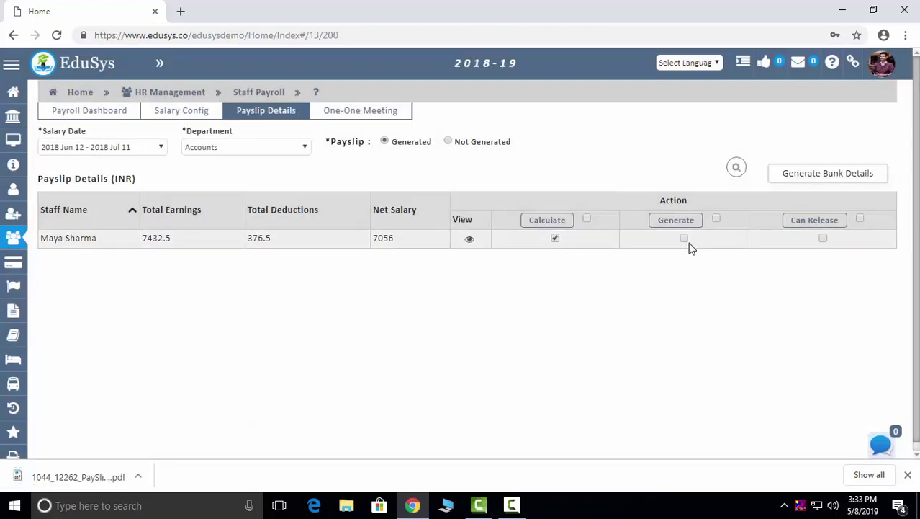
click(823, 238)
drag(103, 245, 38, 247)
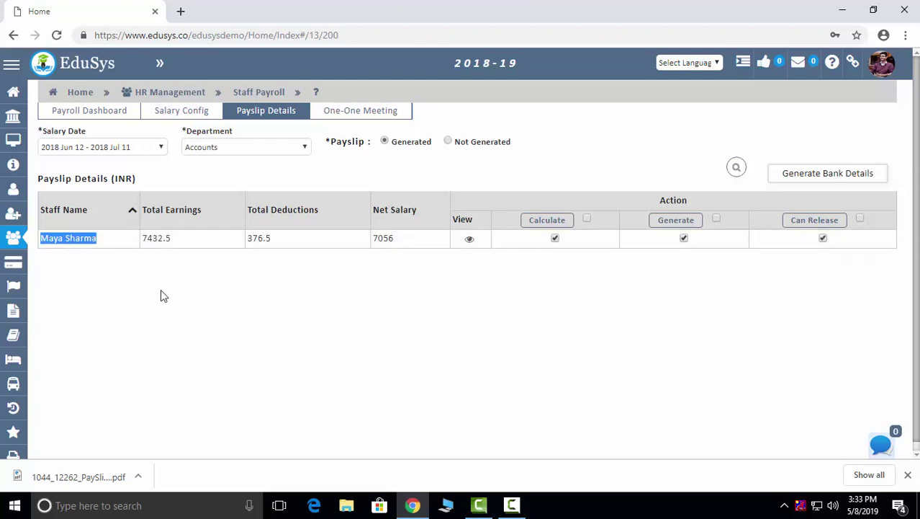
Step: View the One-One Meeting schedule and its meeting calendar, closing the calendar without adding a meeting
click(353, 113)
click(422, 269)
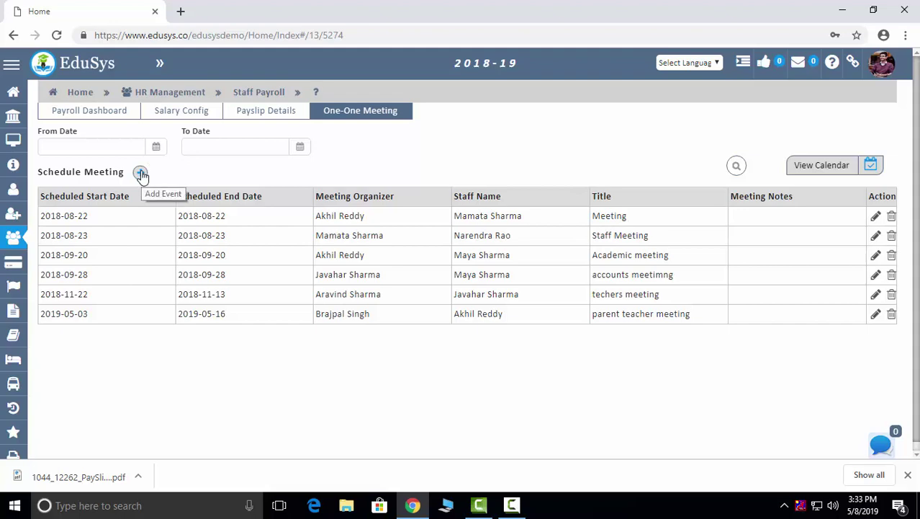
click(807, 165)
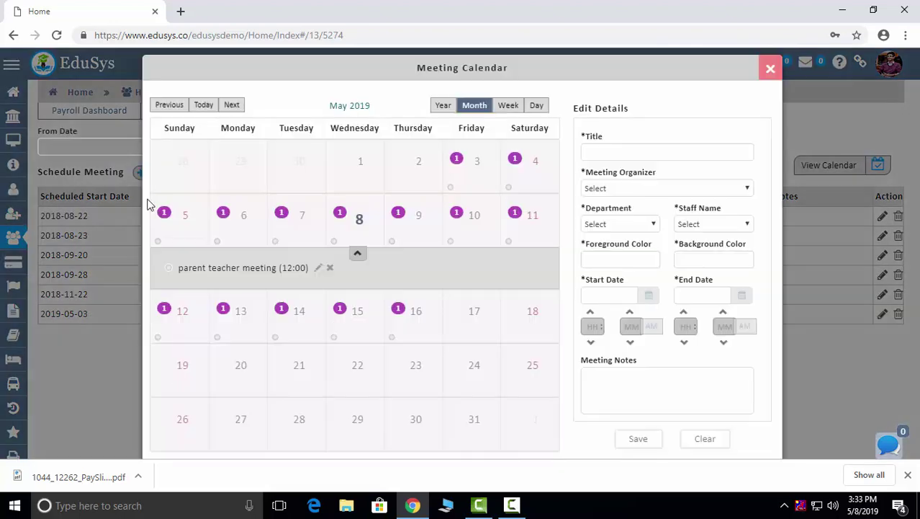
click(768, 68)
Step: Leave HR Management for the home page and open the Automatic Scheduler in Campus Operation
click(183, 93)
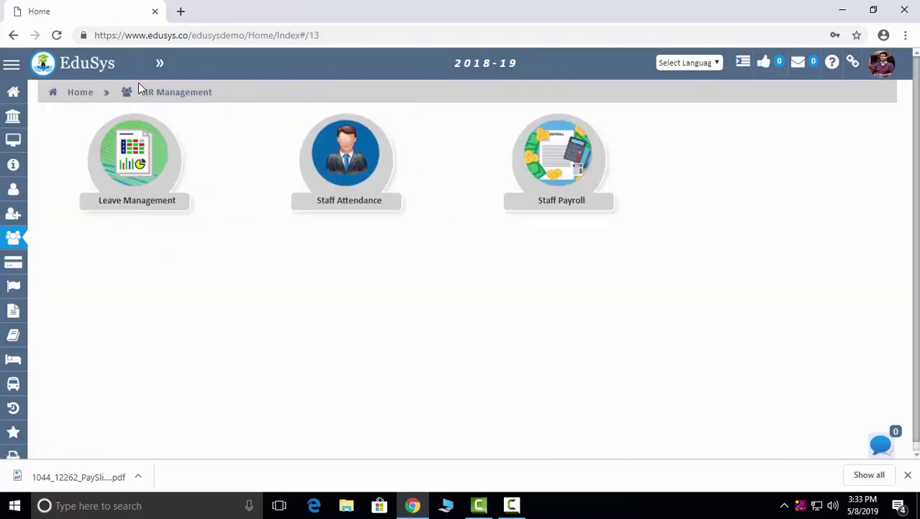
click(85, 88)
click(597, 249)
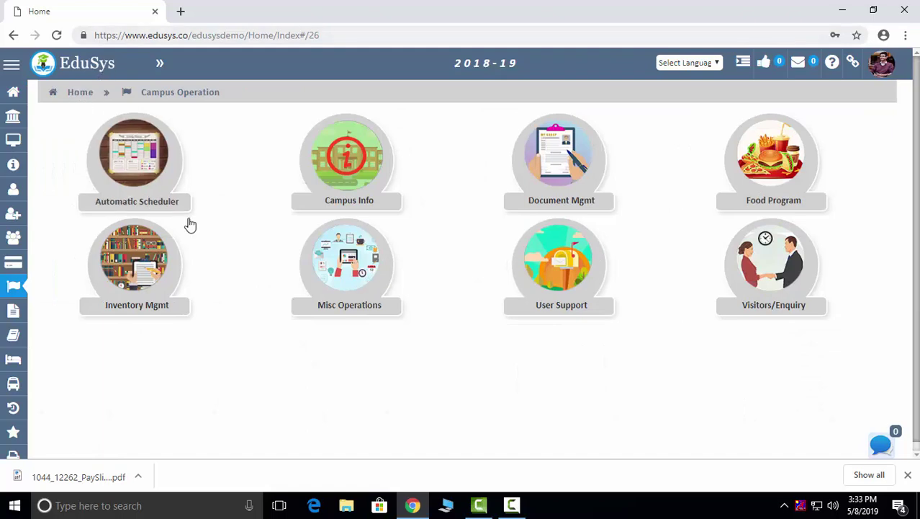
click(144, 165)
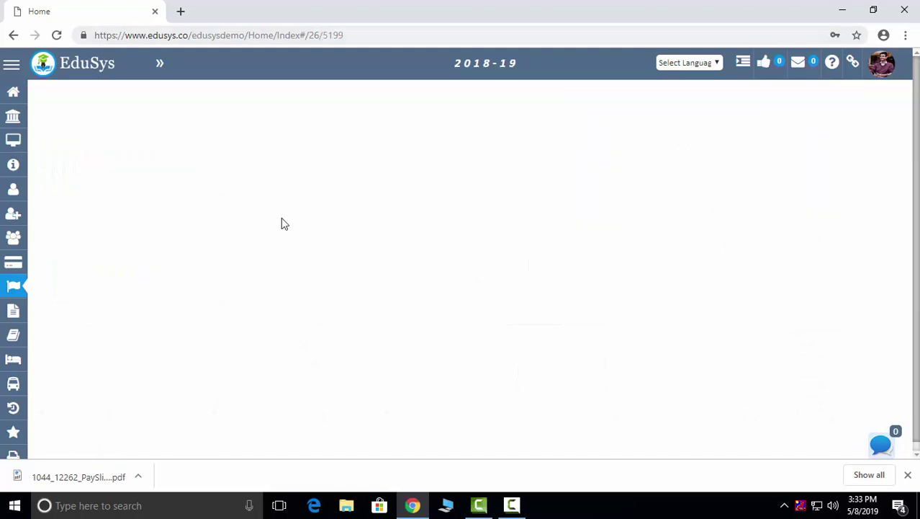
Step: View the Notification Type options and filter the Notification Scheduler list to the Today date range
click(363, 188)
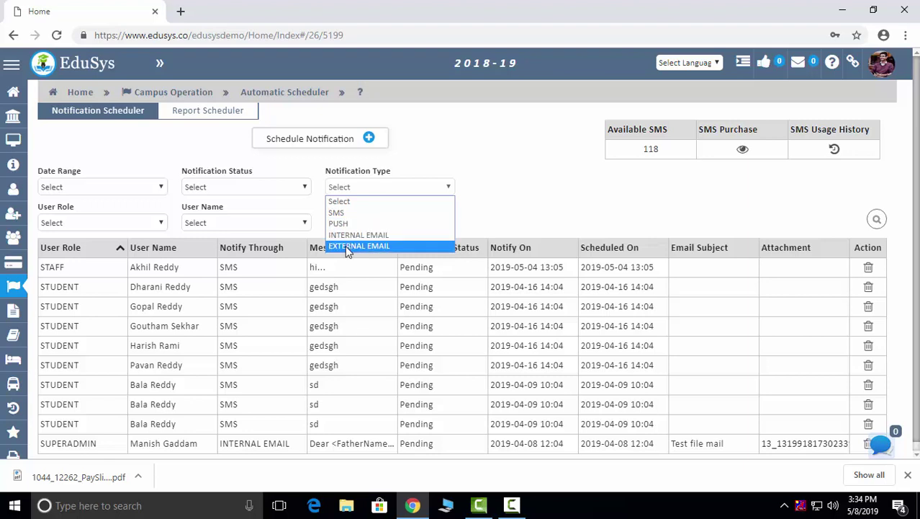
click(394, 184)
click(149, 187)
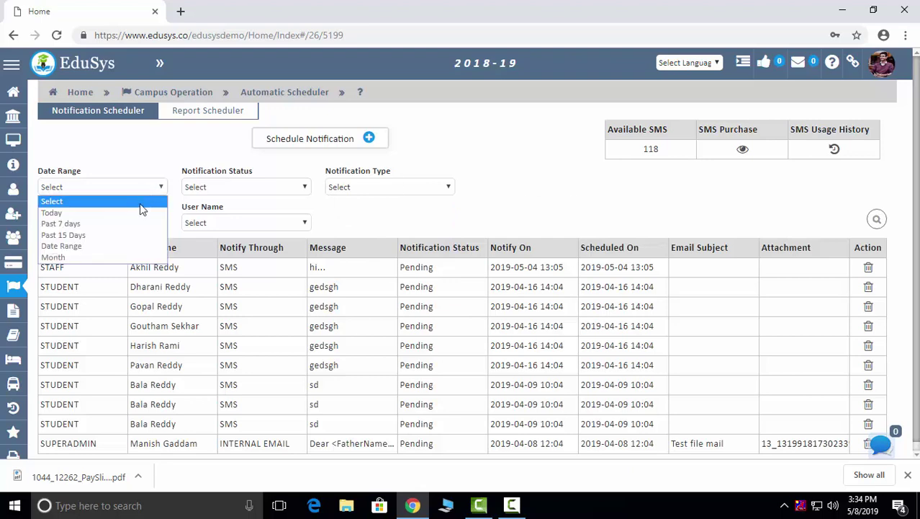
click(135, 203)
click(133, 183)
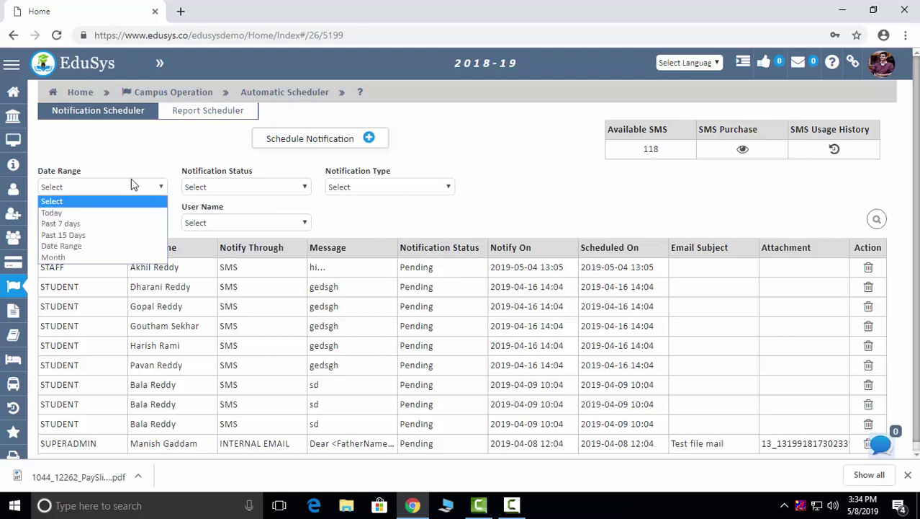
click(106, 212)
Step: View the notification status options and filter the notifications by SMS type and STAFF user role
click(225, 188)
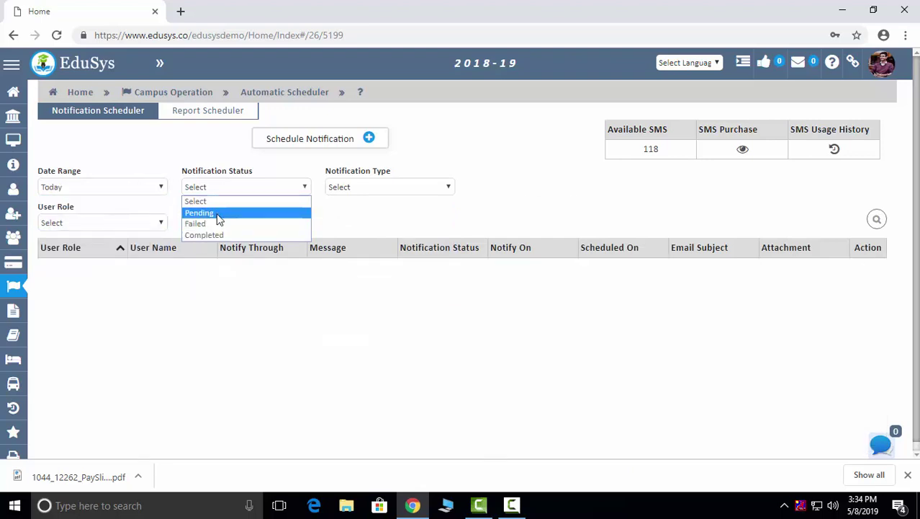
click(400, 186)
click(401, 186)
click(364, 213)
click(131, 219)
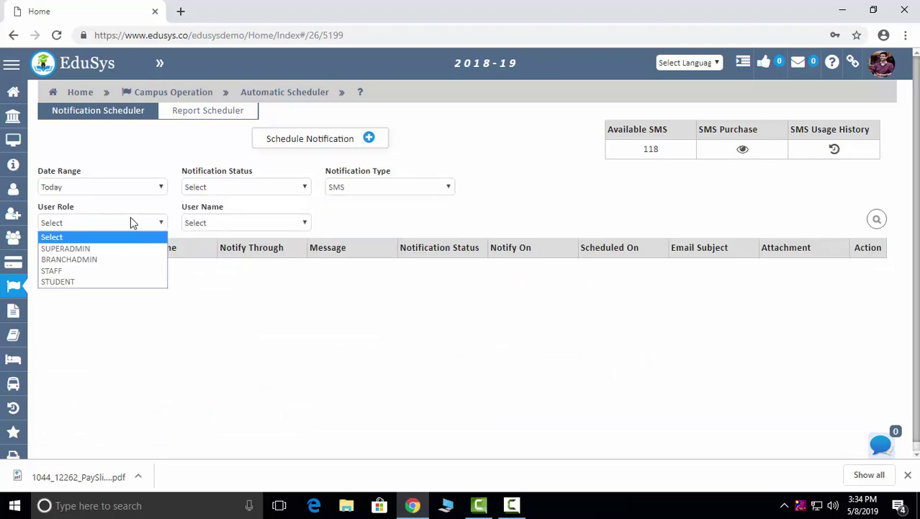
click(115, 271)
Step: View the Department filter options and the blank Schedule Notification form, closing the form without notifying anyone
click(226, 222)
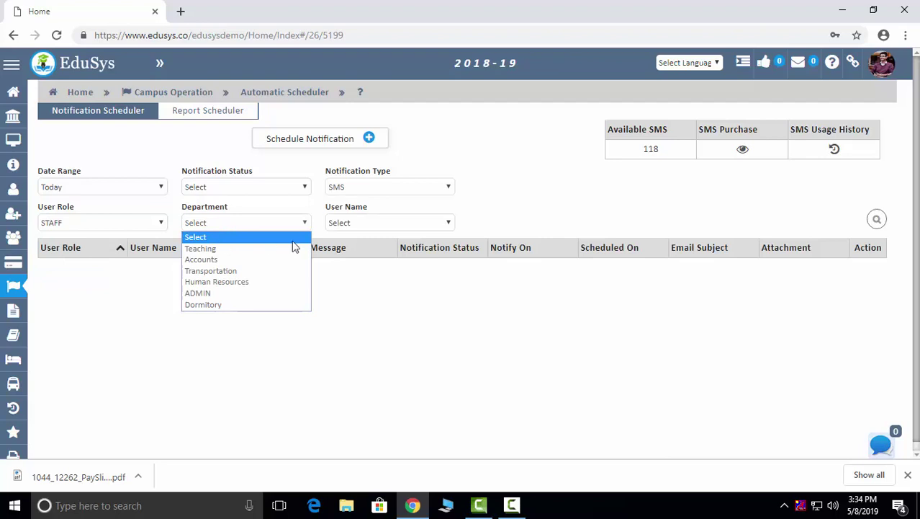
click(449, 141)
click(329, 138)
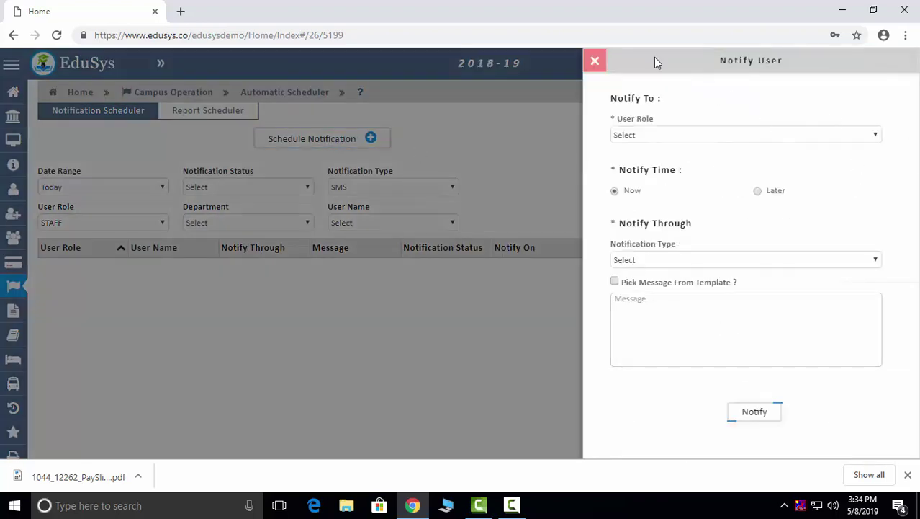
click(595, 65)
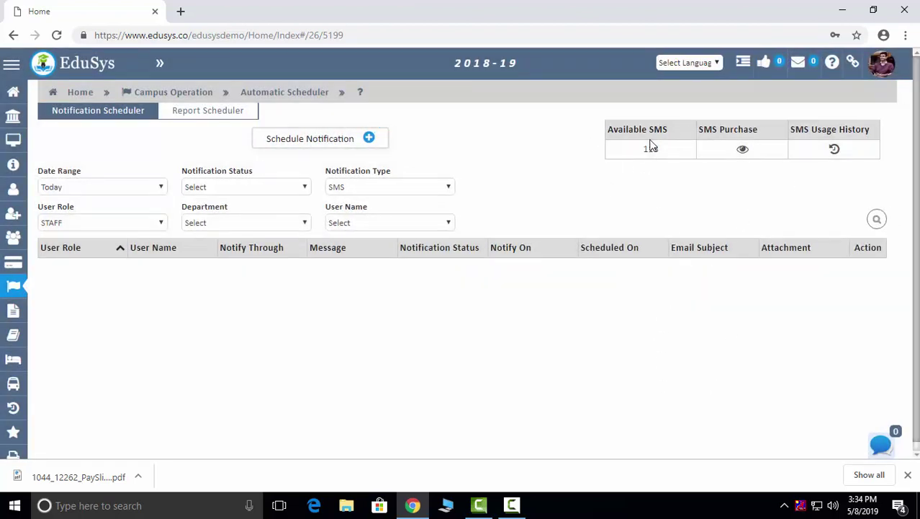
Step: View the SMS Purchase details and the SMS Usage History, closing both
click(742, 150)
click(767, 98)
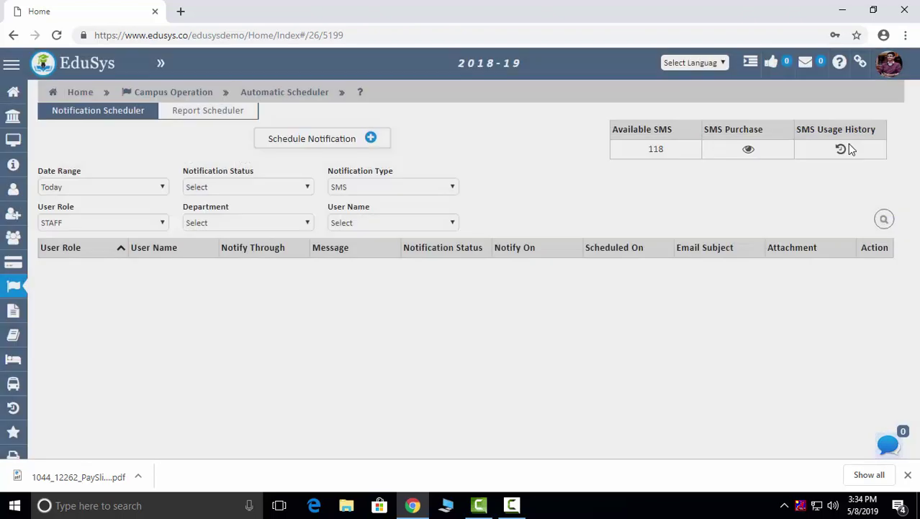
click(840, 151)
click(597, 96)
Step: Open the Report Scheduler and view its form for adding a scheduled report, closing it without saving
mouse_move(13, 311)
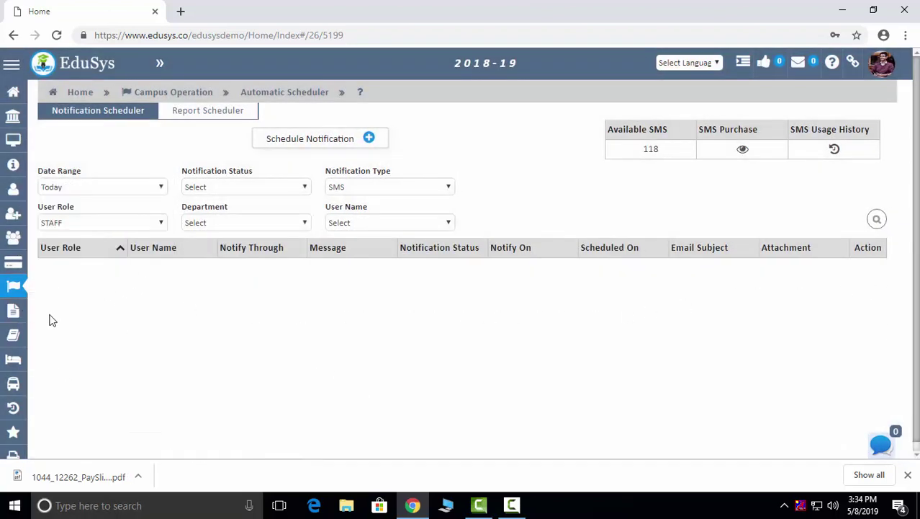
click(202, 109)
click(423, 268)
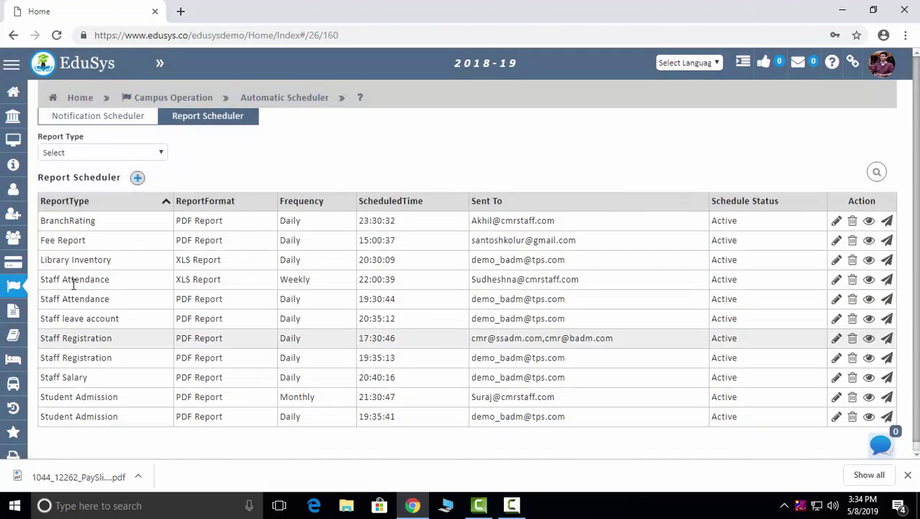
click(138, 177)
click(646, 111)
click(596, 66)
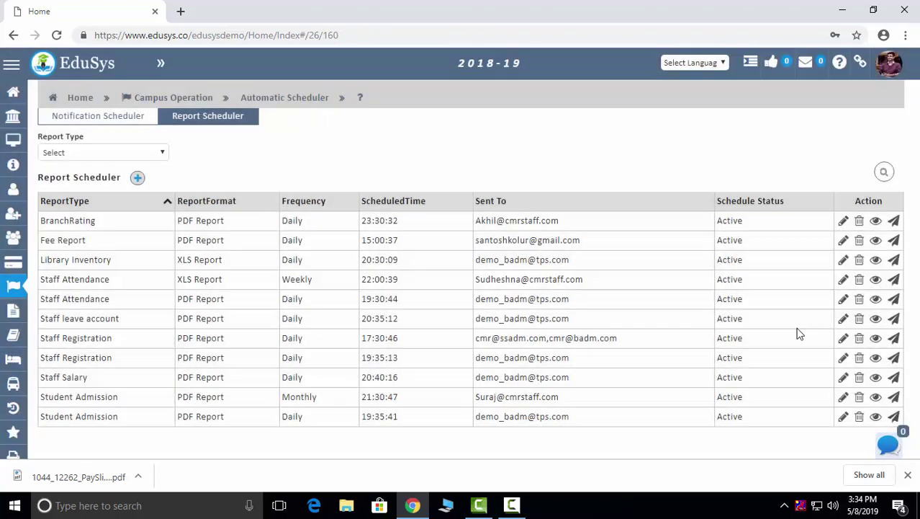
Step: Open Campus Info in Campus Operation and add a poll question with the text "asdfjghjk"
click(160, 98)
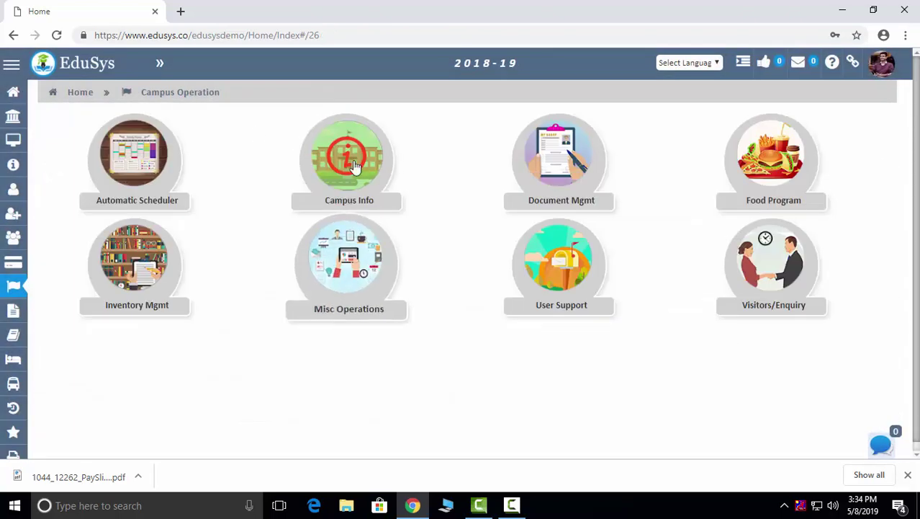
click(369, 180)
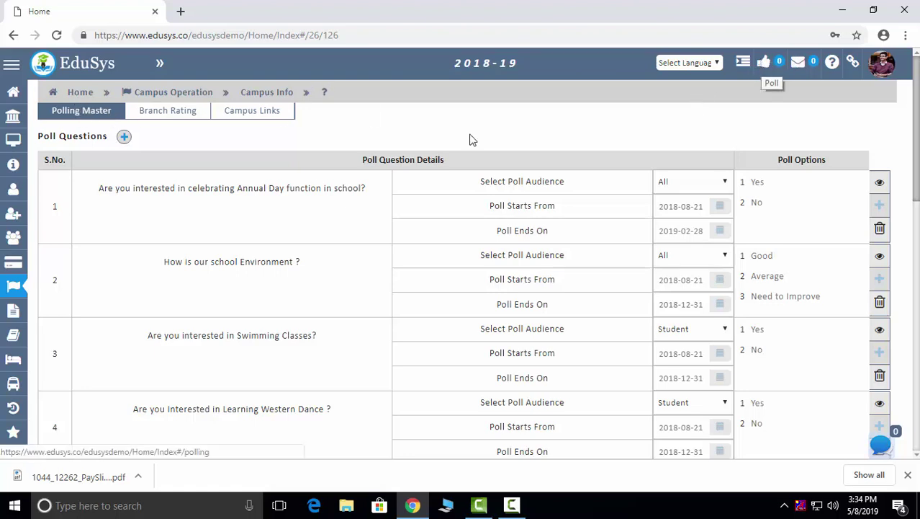
click(125, 138)
text(asdfjghjk)
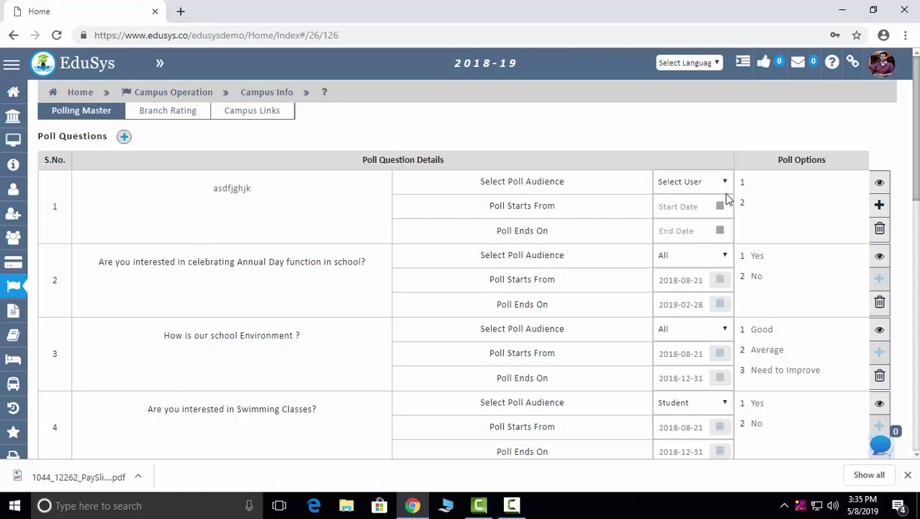
Step: View the poll audience options, extend the new poll question to four answer options, and look through the remaining poll questions
click(722, 185)
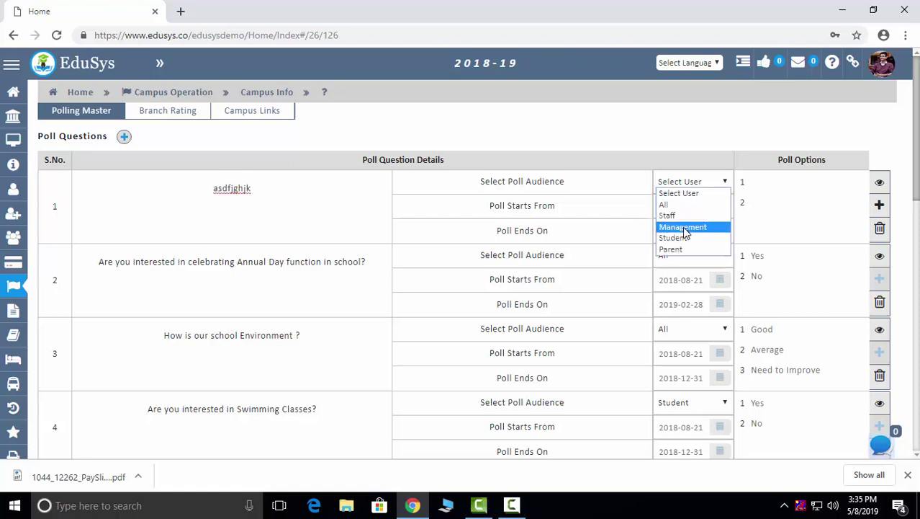
click(656, 144)
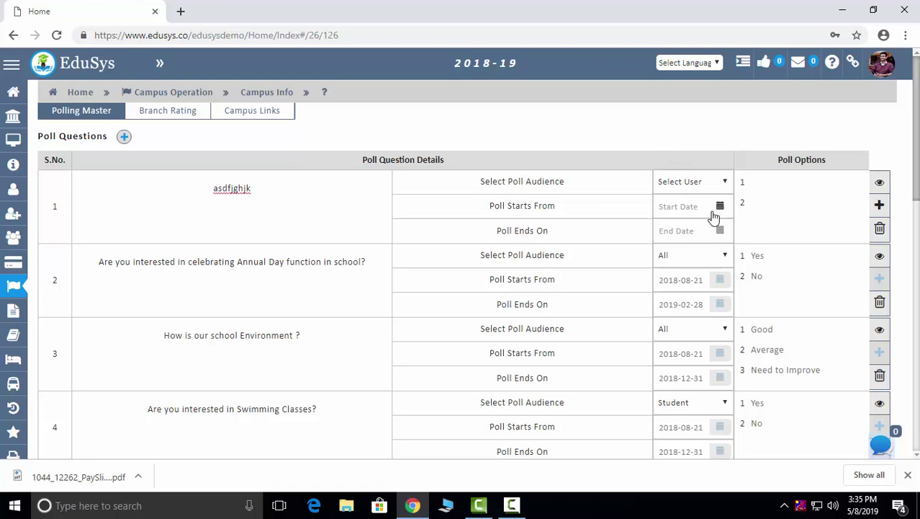
click(880, 208)
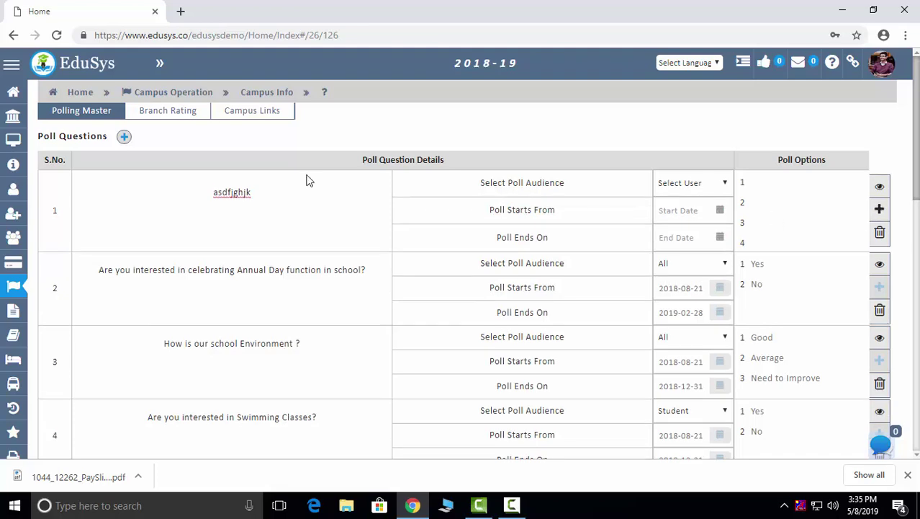
scroll(619, 391, down, 10)
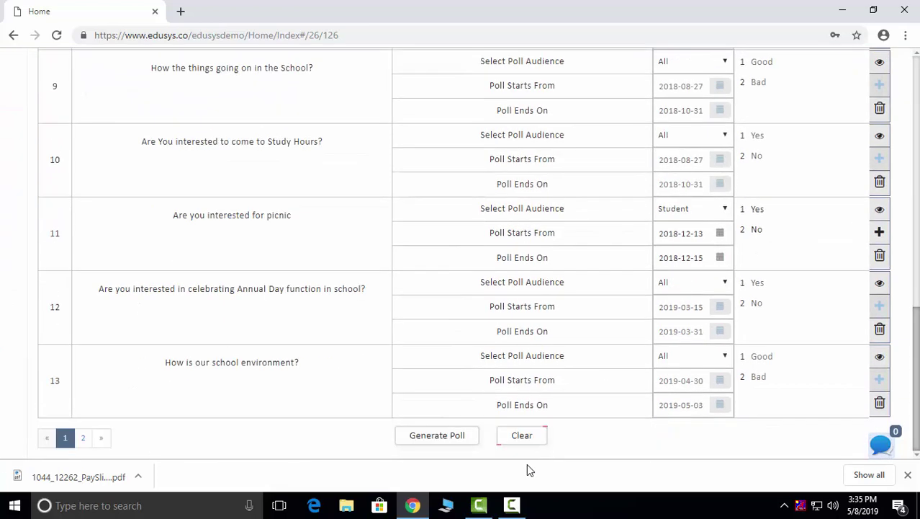
scroll(192, 129, up, 6)
scroll(191, 130, up, 5)
Step: Open Branch Rating and examine the parents' ratings for each characteristic in both halves of the year
click(157, 112)
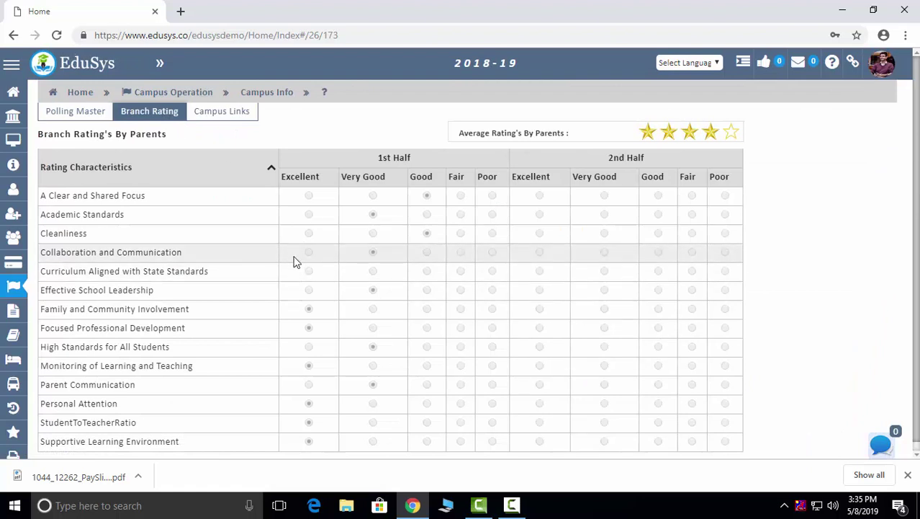
drag(177, 142, 37, 128)
click(130, 138)
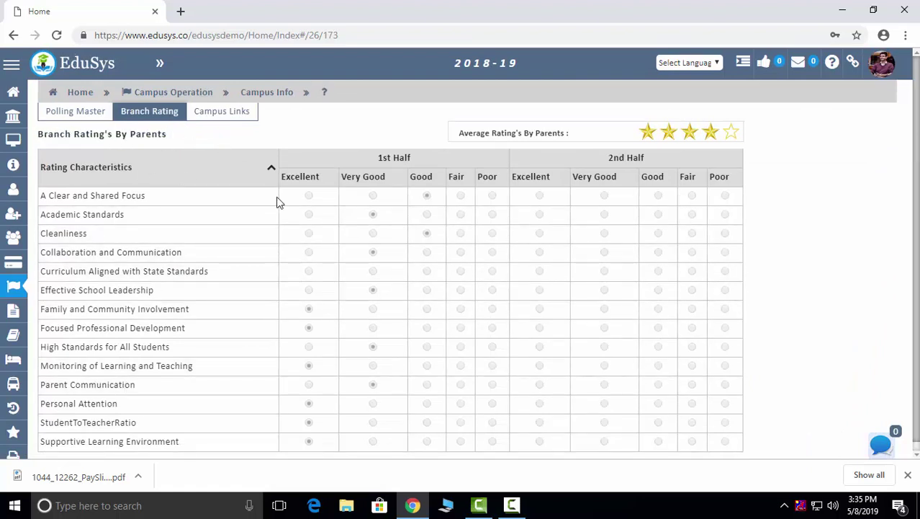
scroll(300, 203, down, 1)
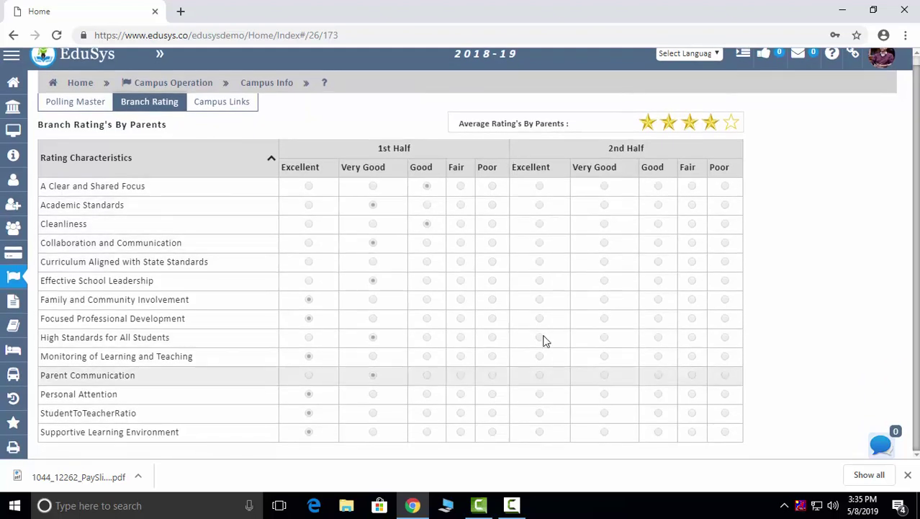
scroll(401, 214, up, 1)
Step: Add a blank main entry to the Campus Links list and return to Campus Operation without saving
click(214, 109)
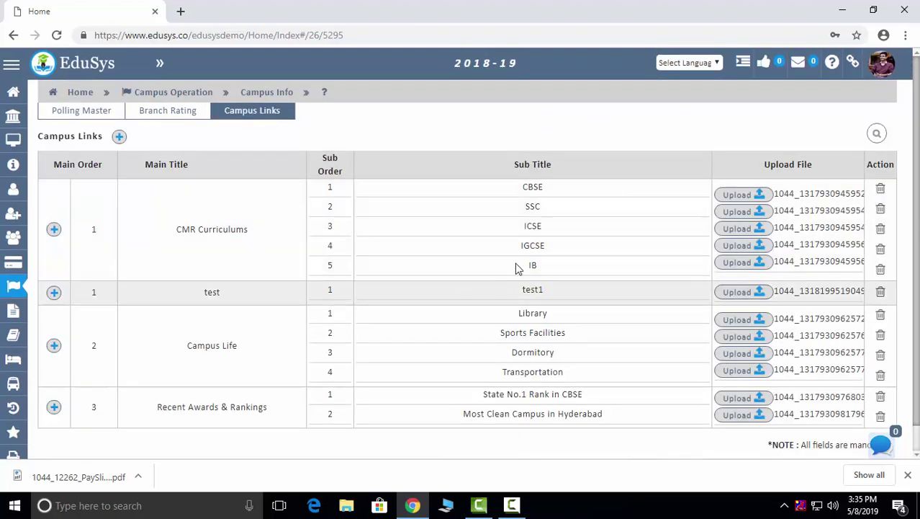
click(118, 136)
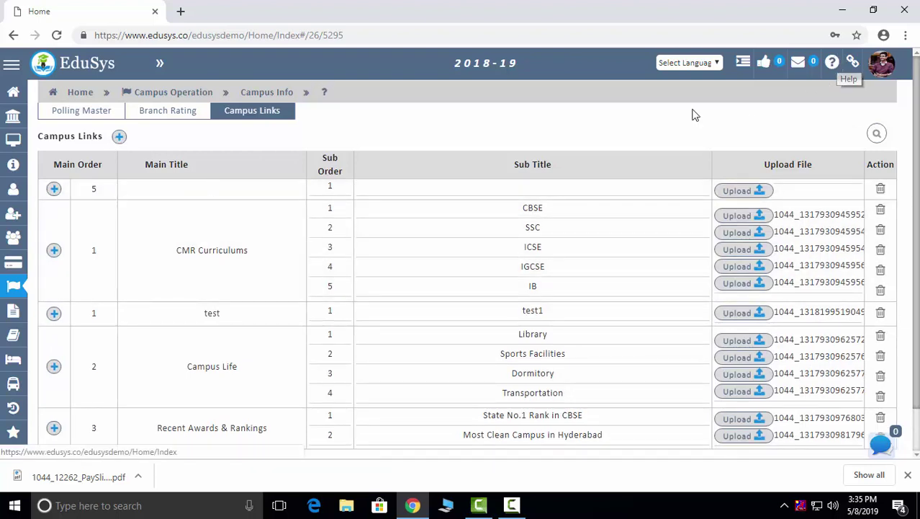
click(152, 92)
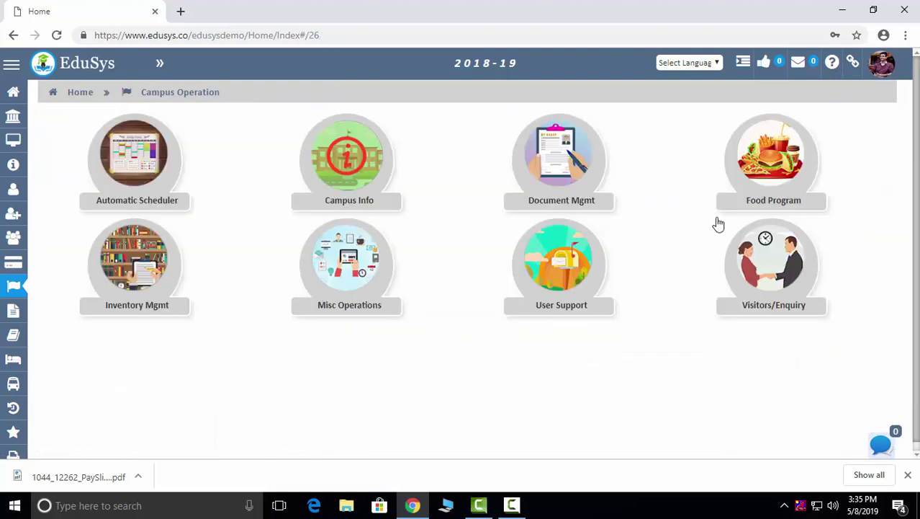
Step: Open Document Mgmt and view the blank form for a new document group, closing it without saving
click(555, 168)
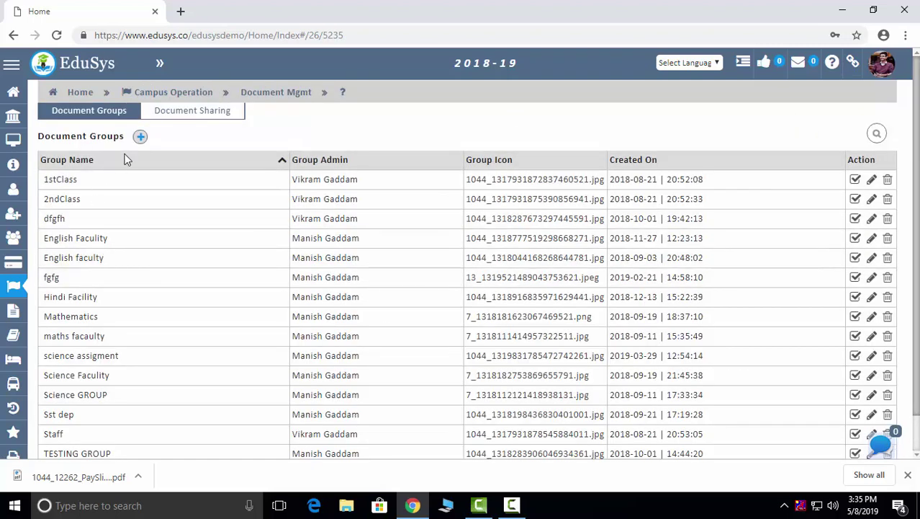
click(142, 137)
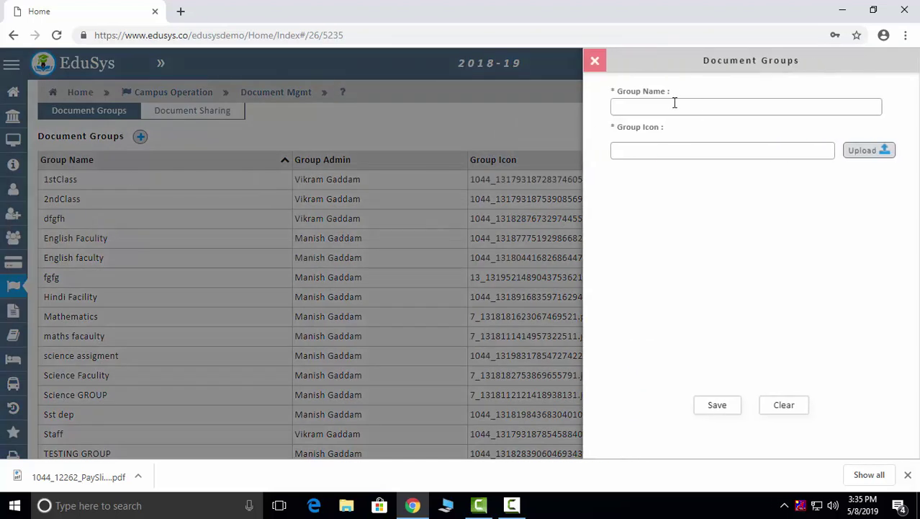
click(671, 104)
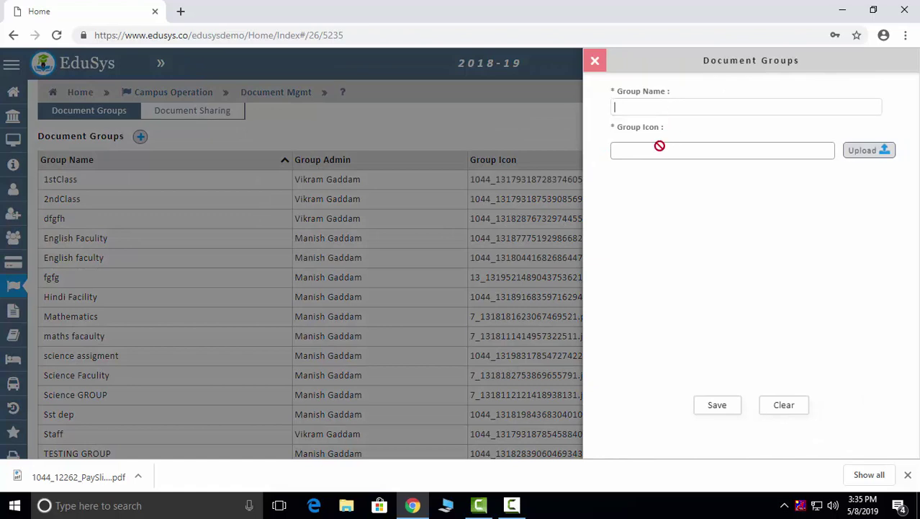
click(595, 61)
Step: Open Document Sharing and view the blank Document Creation form, closing it without saving
click(205, 112)
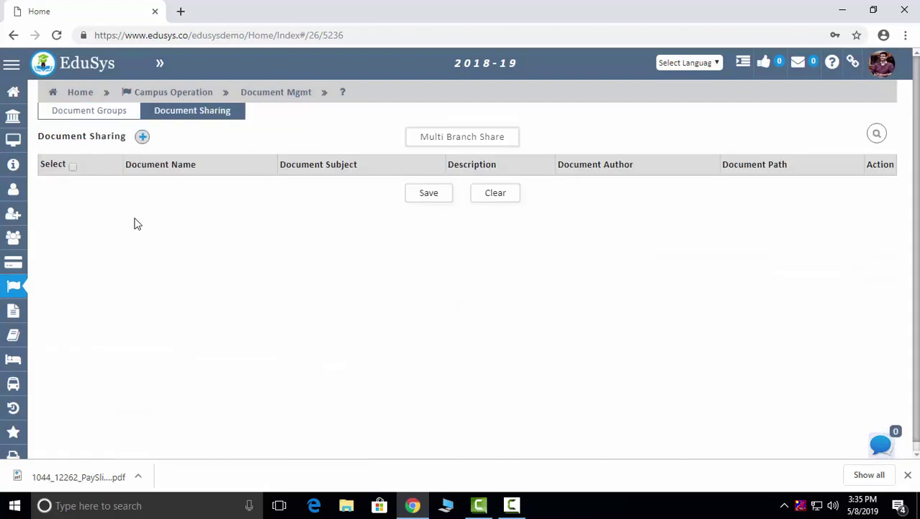
click(144, 137)
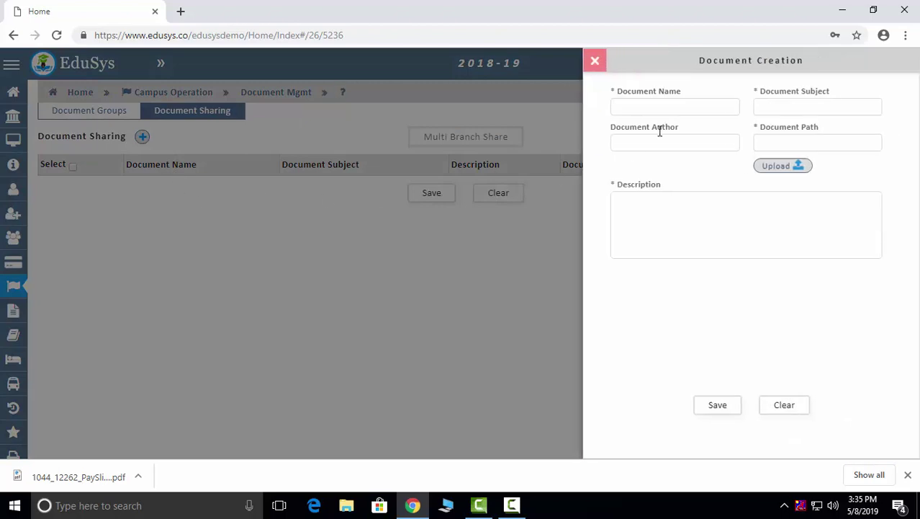
click(789, 107)
click(515, 72)
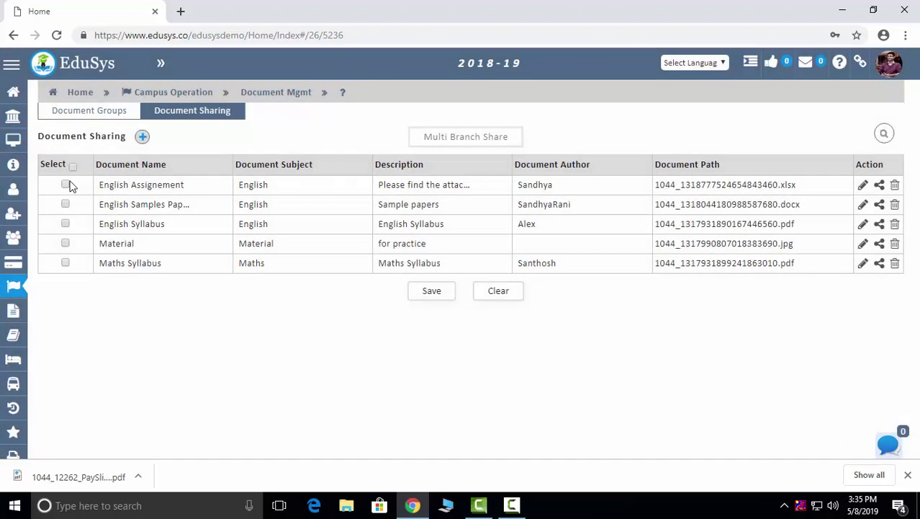
Step: Prepare a multi-branch share of the English Assignement document from 2019-05-14 to 2019-05-23 with Read Only access
click(65, 184)
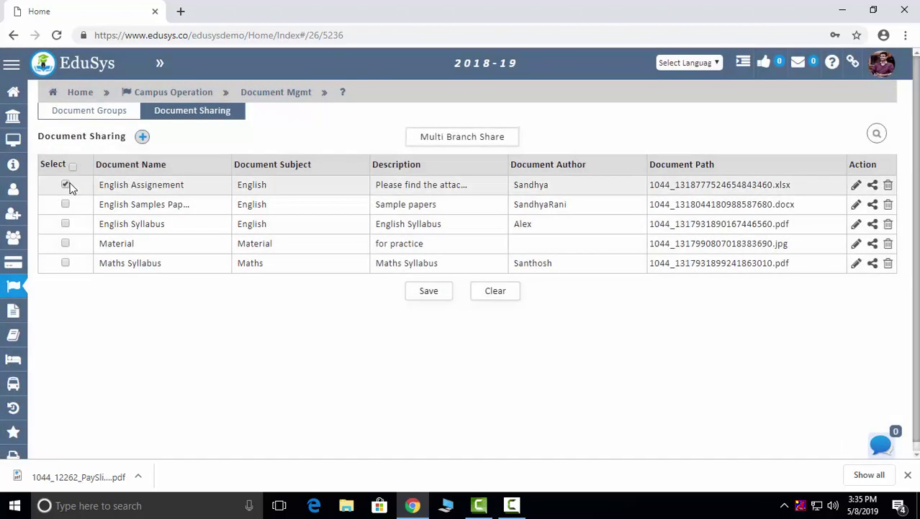
click(469, 139)
click(256, 142)
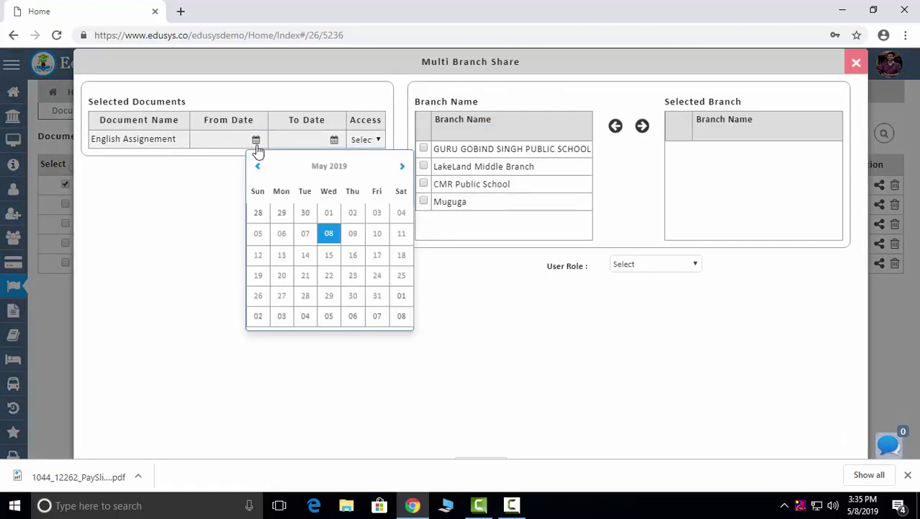
click(304, 255)
click(334, 144)
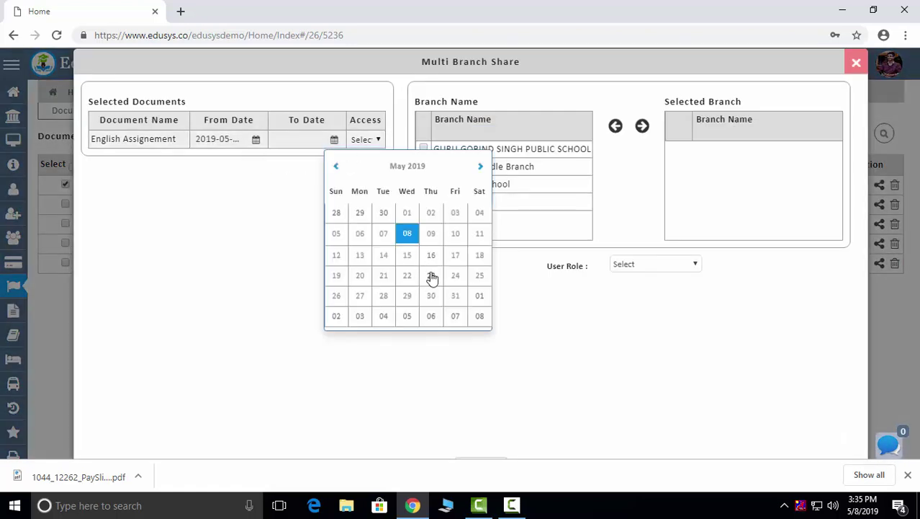
click(431, 276)
click(358, 141)
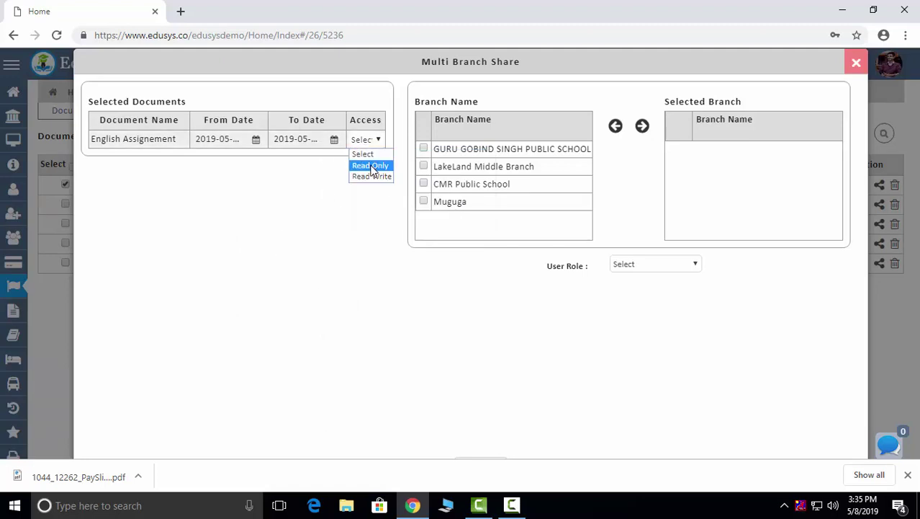
click(371, 167)
Step: Select GURU GOBIND SINGH PUBLIC SCHOOL and LakeLand Middle Branch for the share with user role BRANCHADMIN, and close the share dialog
click(424, 148)
click(423, 167)
click(642, 126)
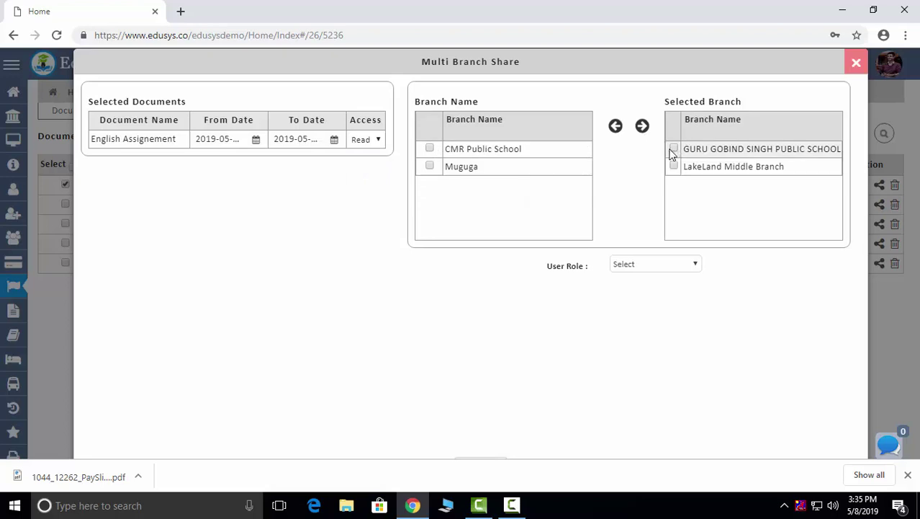
click(675, 167)
click(670, 263)
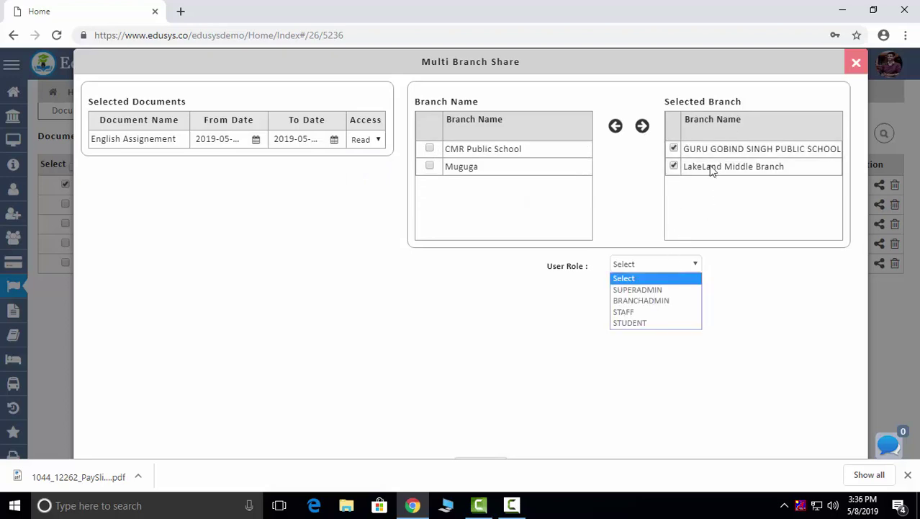
click(661, 301)
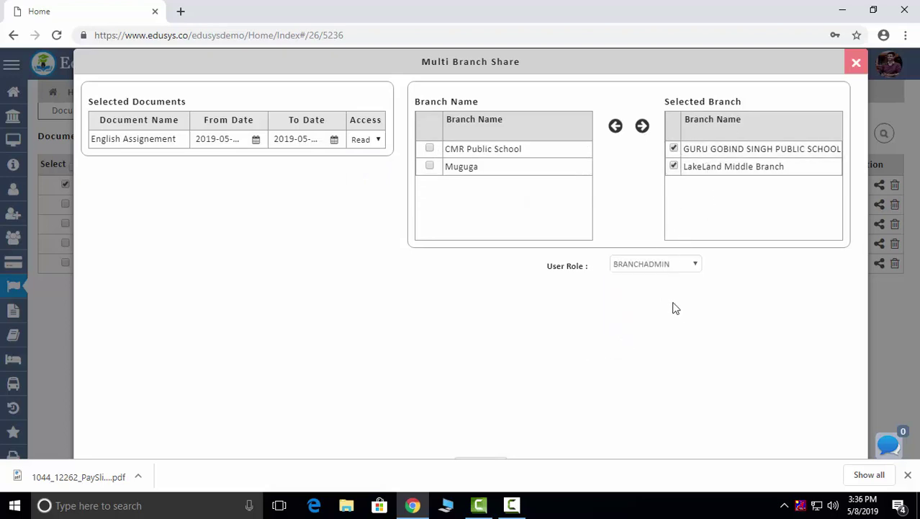
click(908, 477)
click(496, 471)
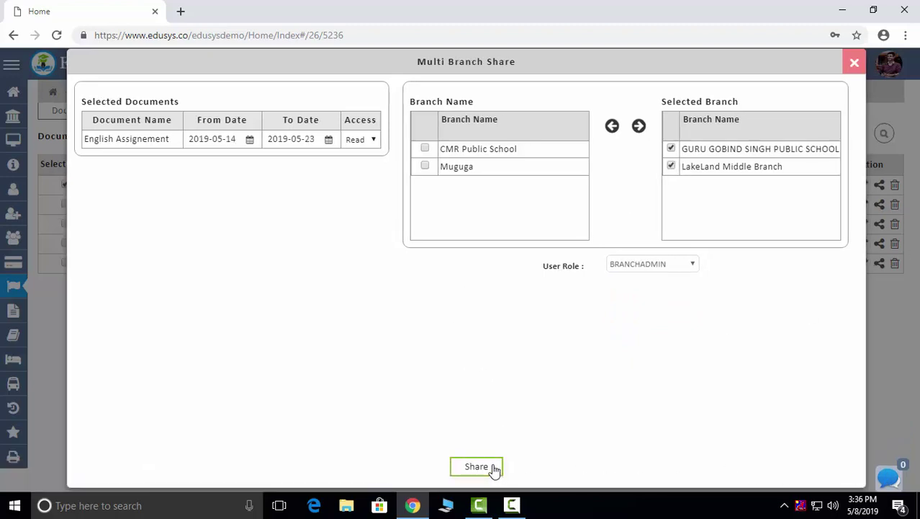
click(851, 64)
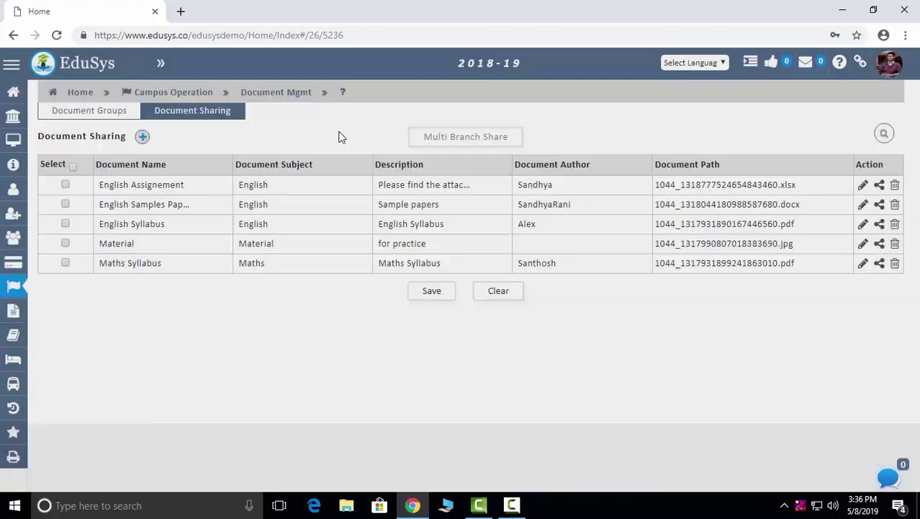
Step: Leave Document Sharing without saving, open Food Program and look through its pricing, menu, statistics, program users and user activity pages
click(198, 92)
click(432, 270)
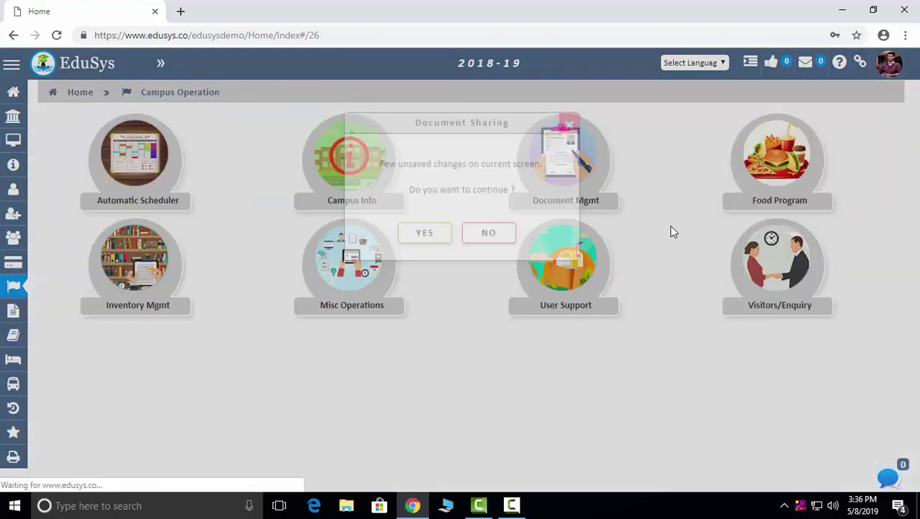
click(778, 161)
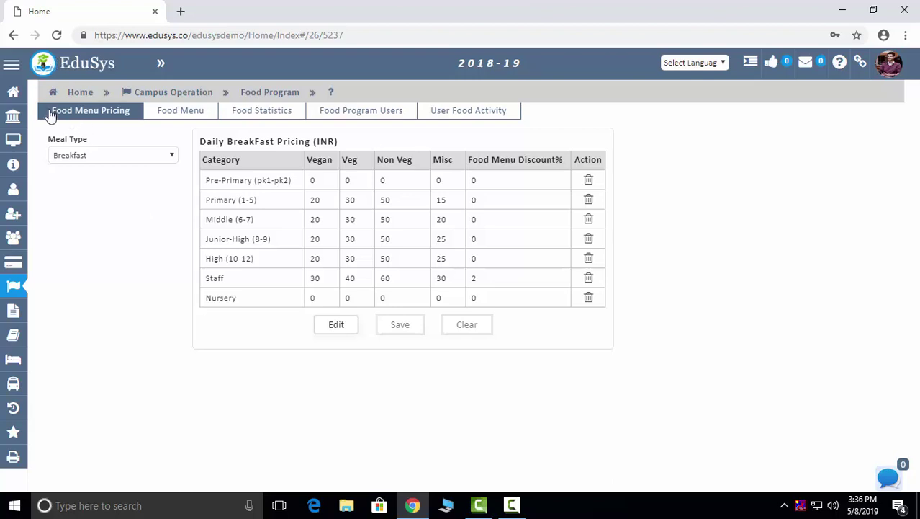
click(193, 120)
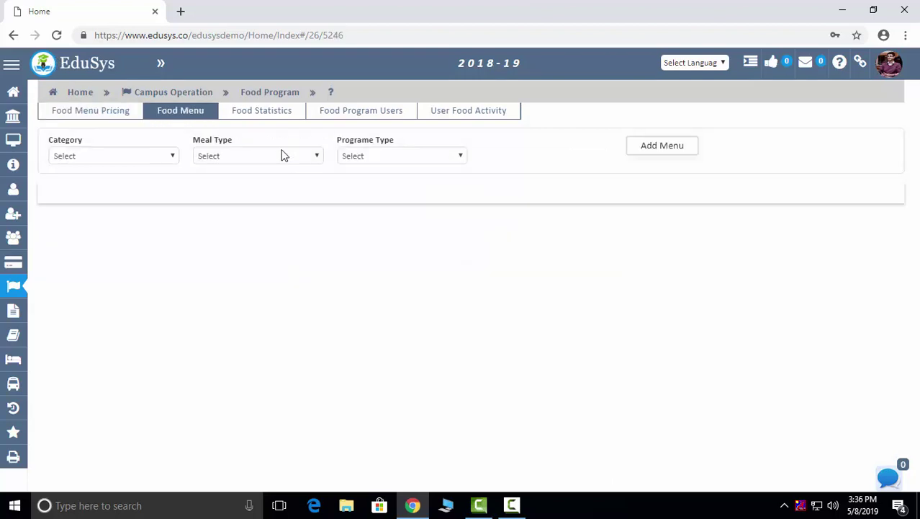
click(255, 113)
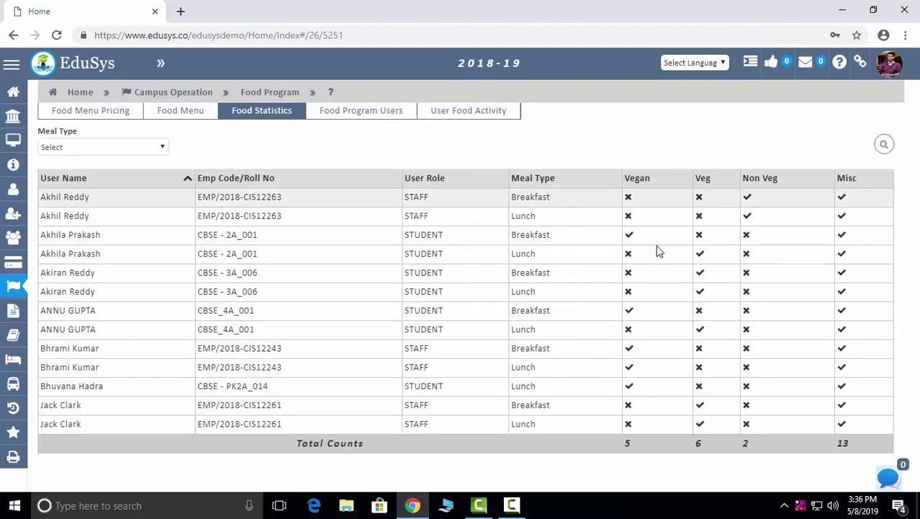
click(339, 113)
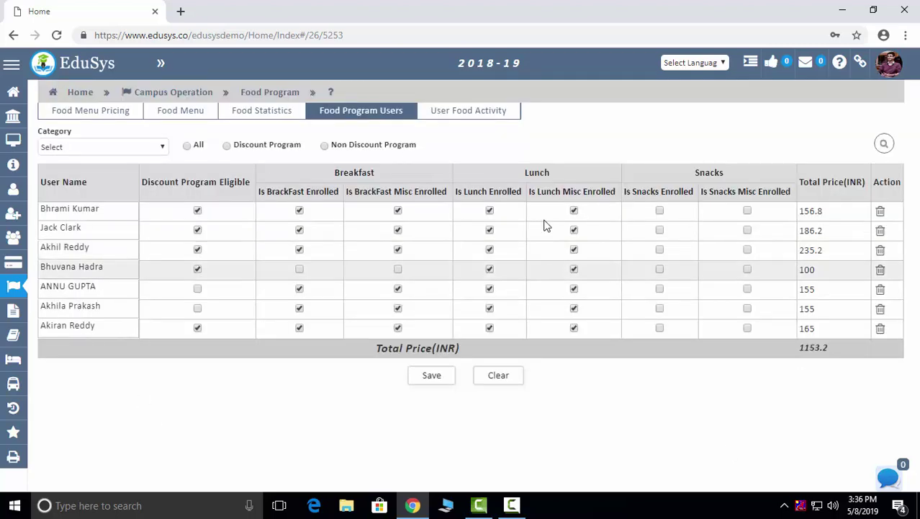
click(464, 113)
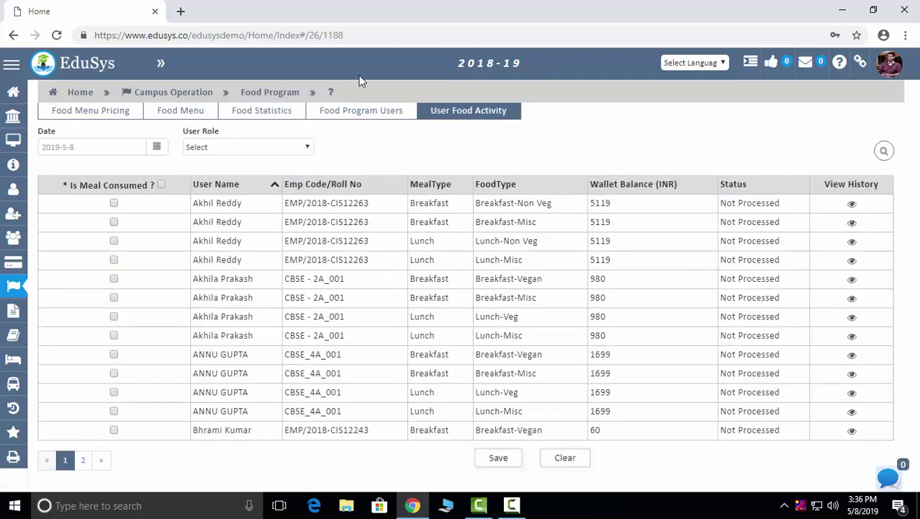
Step: Open Inventory Mgmt and add a blank lab type row under the Laboratory inventory type without saving
click(147, 95)
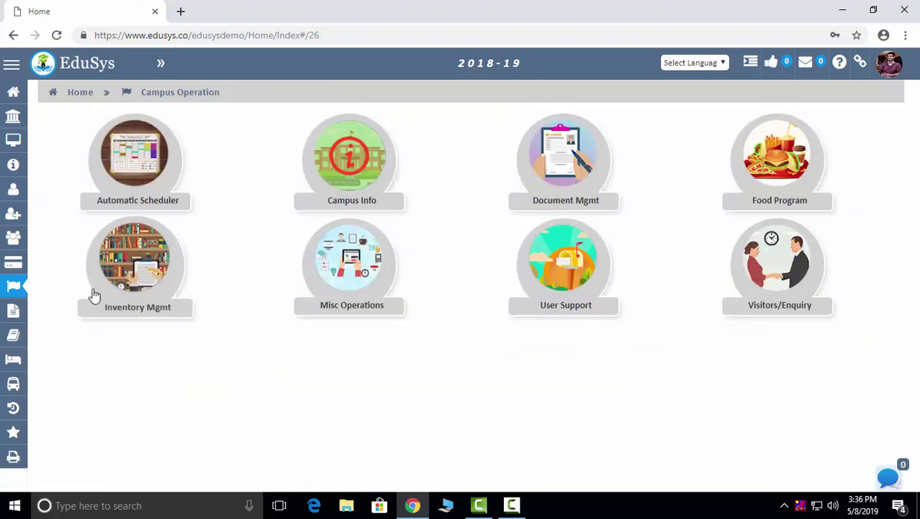
click(130, 281)
click(140, 150)
click(212, 144)
click(119, 174)
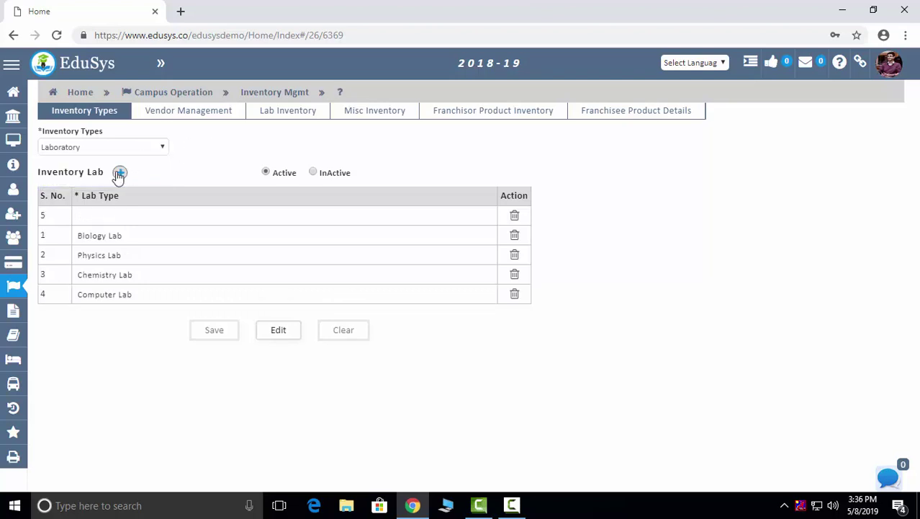
click(106, 215)
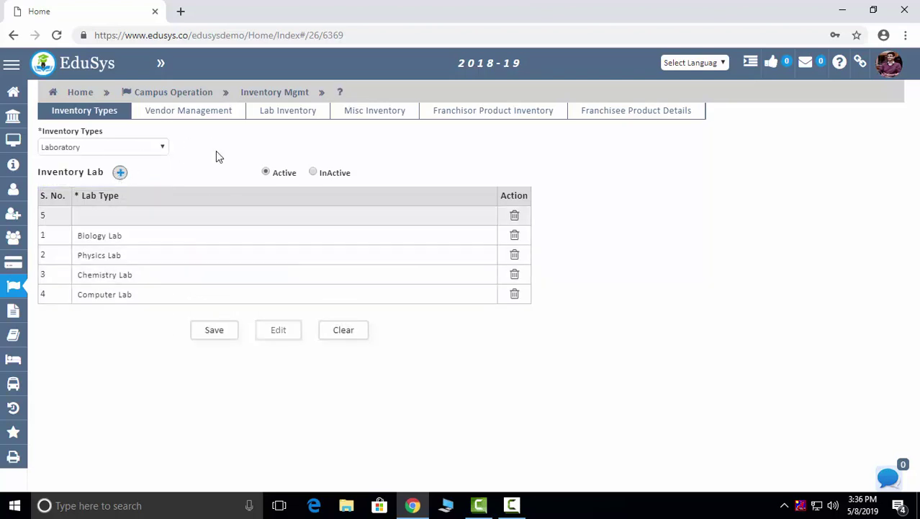
Step: Add a blank vendor row in Vendor Management without saving, and view the Lab Inventory and Misc Inventory lists
click(171, 114)
click(90, 170)
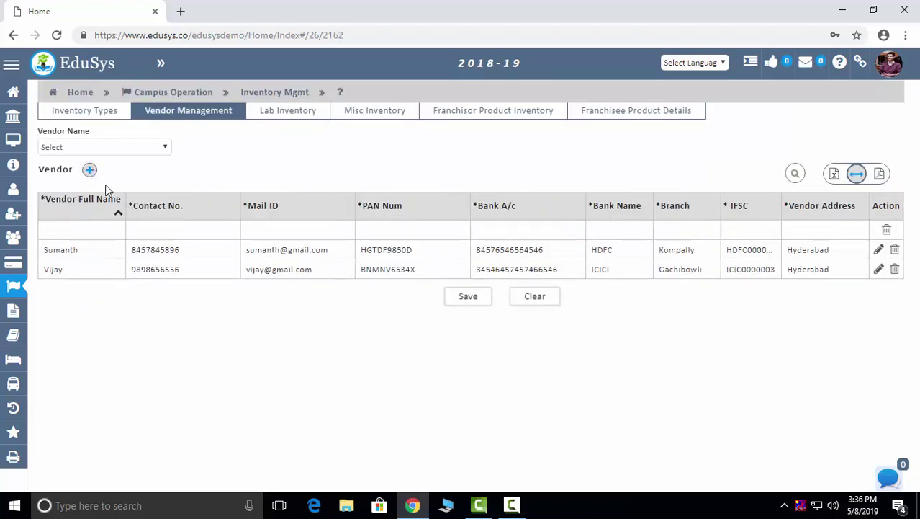
click(260, 115)
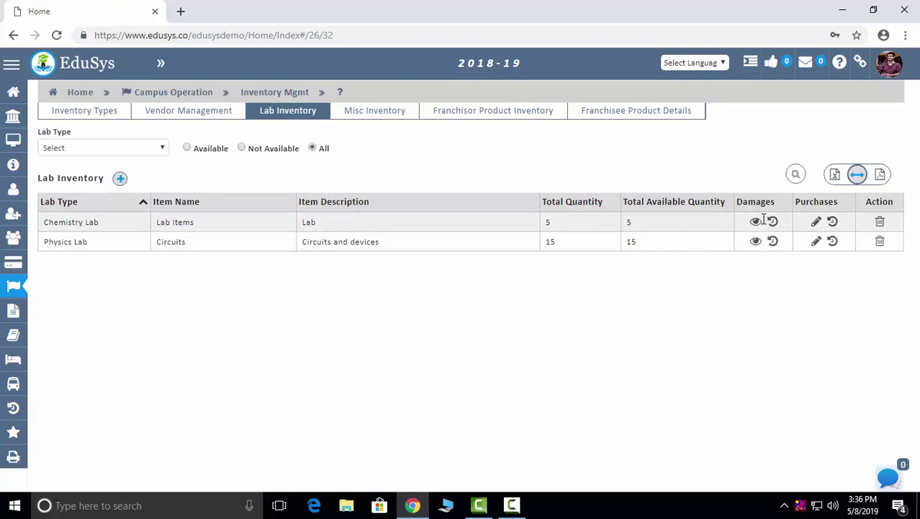
click(375, 112)
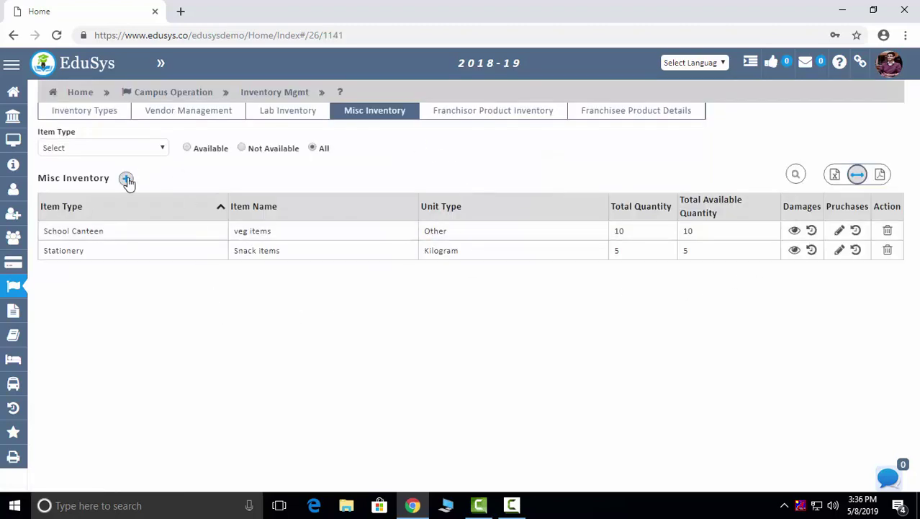
Step: View the franchisor's product and indent list, the Franchisor Inventory and the Franchisee Order Details
click(448, 115)
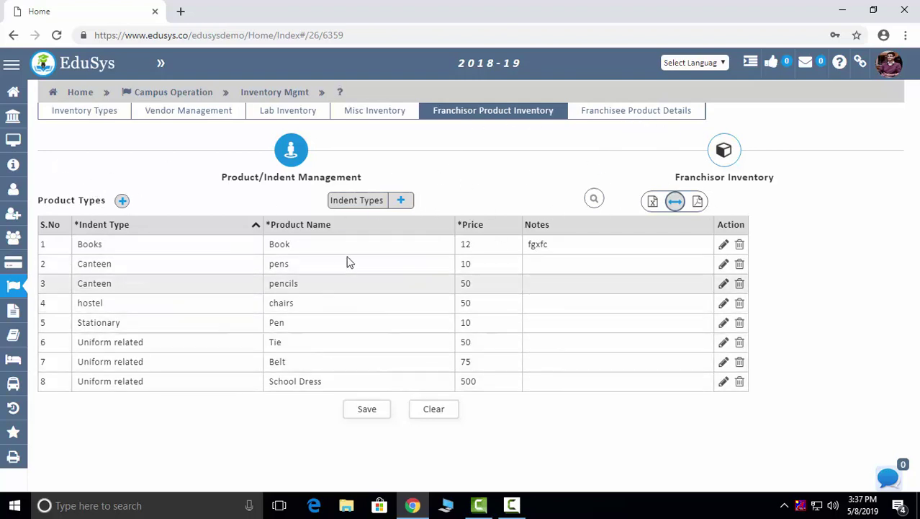
click(734, 153)
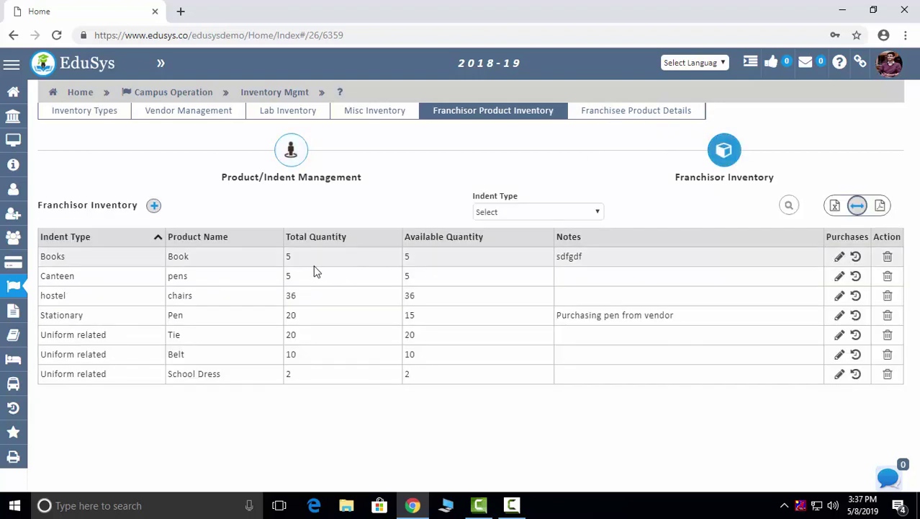
click(613, 116)
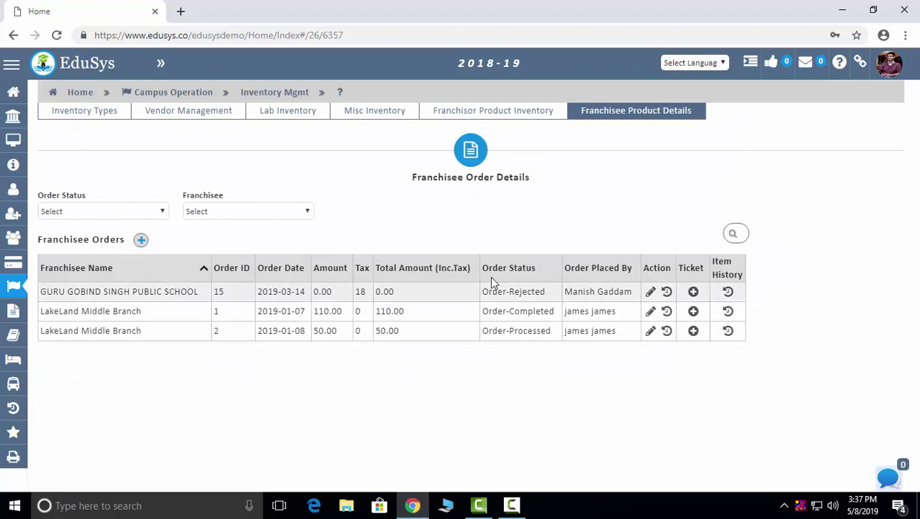
Step: Open Misc Operations and start a task named ghj in Task Management, viewing its date and Assign To choices without setting them
click(166, 94)
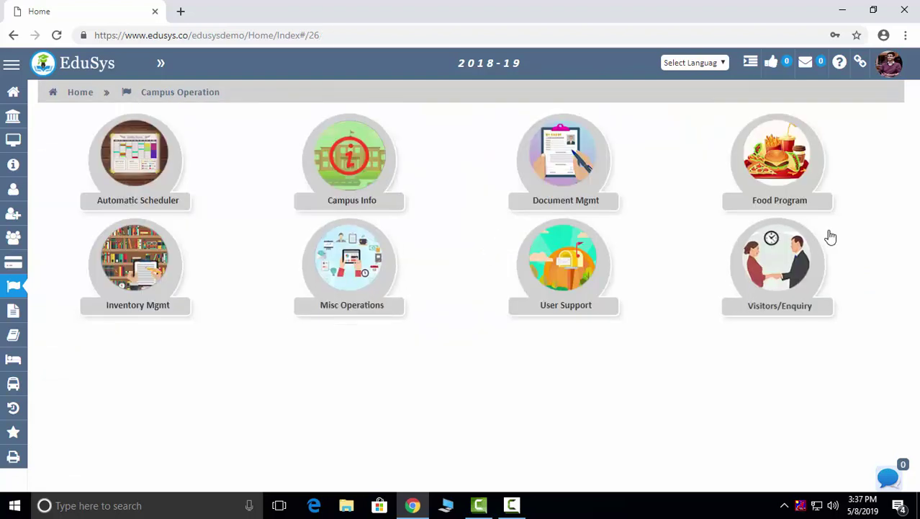
click(364, 284)
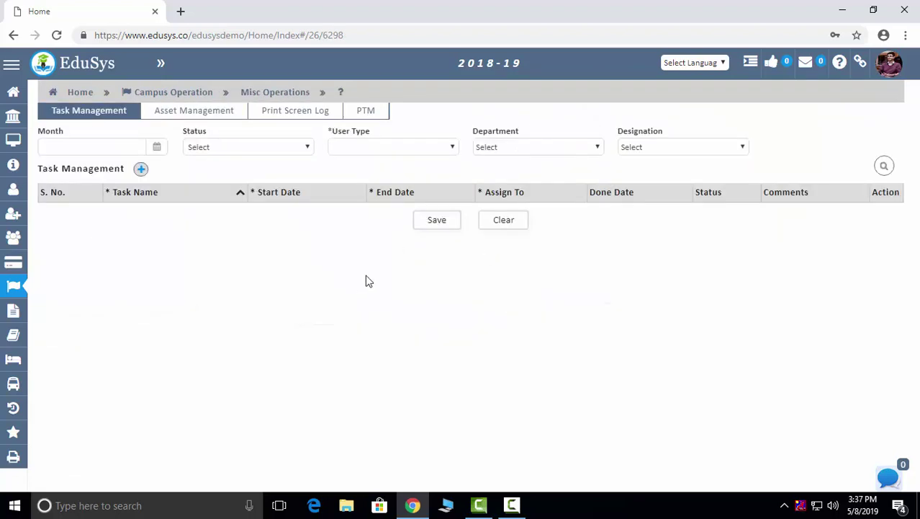
click(141, 169)
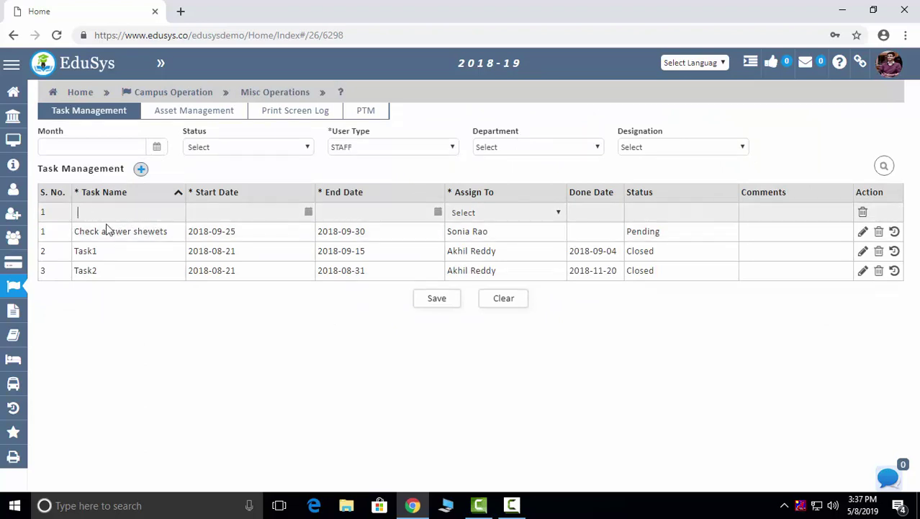
text(ghj)
click(199, 212)
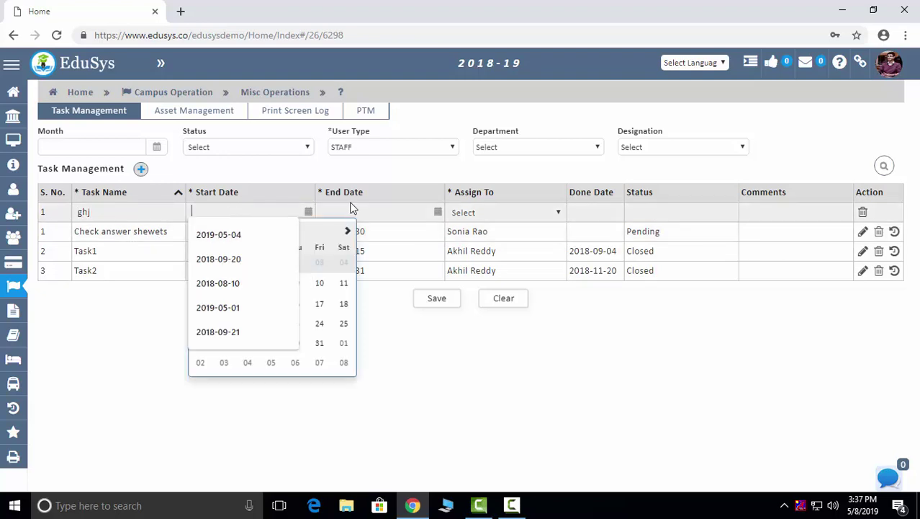
click(378, 209)
click(505, 212)
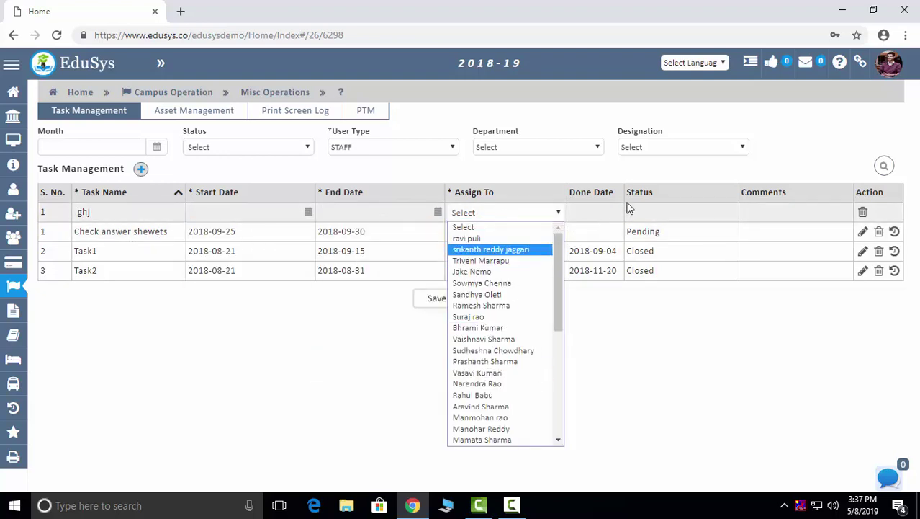
click(587, 218)
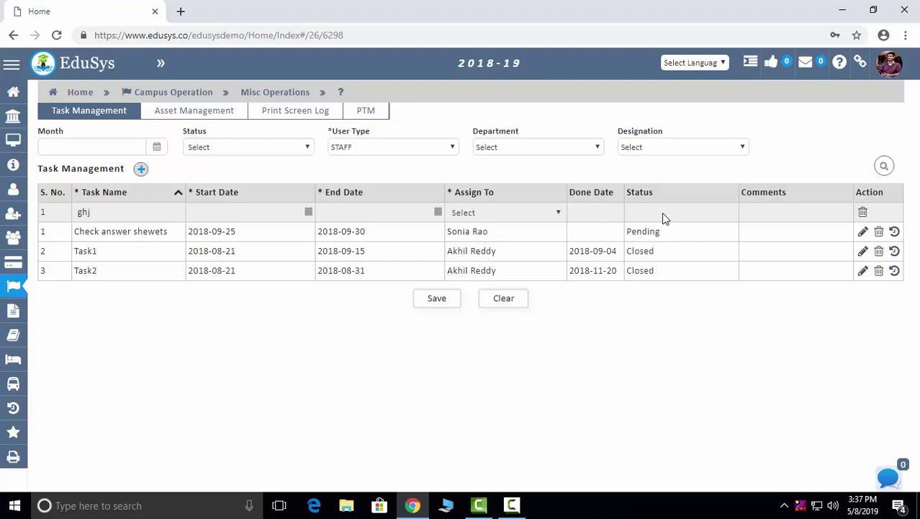
Step: Discard the unsaved task, view Asset Management, and examine the accessed screens in the Print Screen Log
click(188, 114)
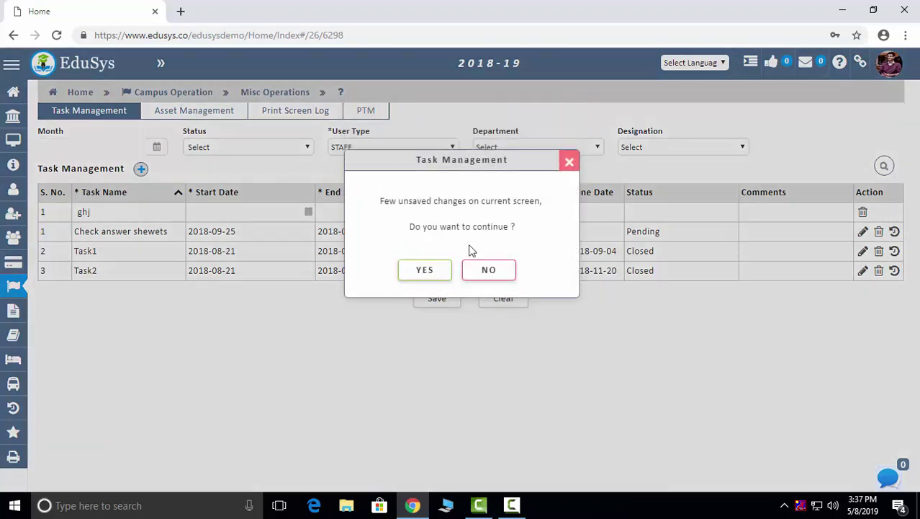
click(427, 269)
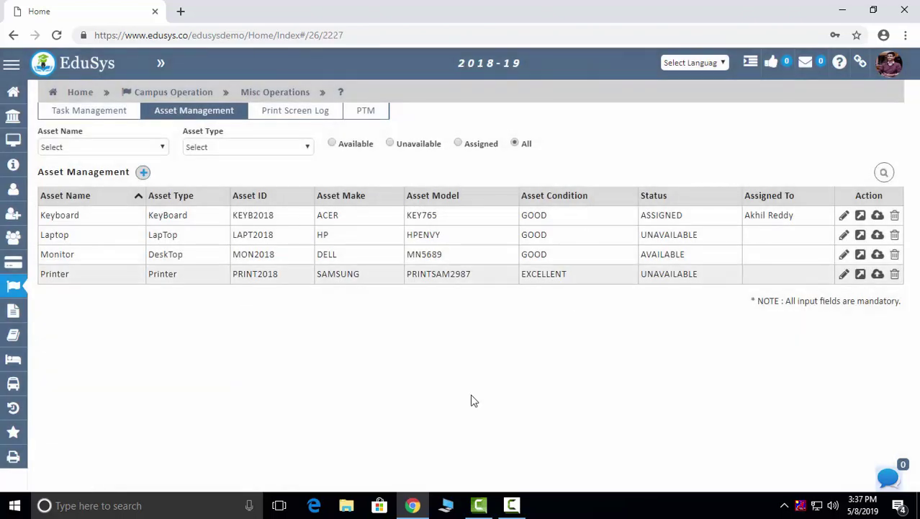
click(277, 112)
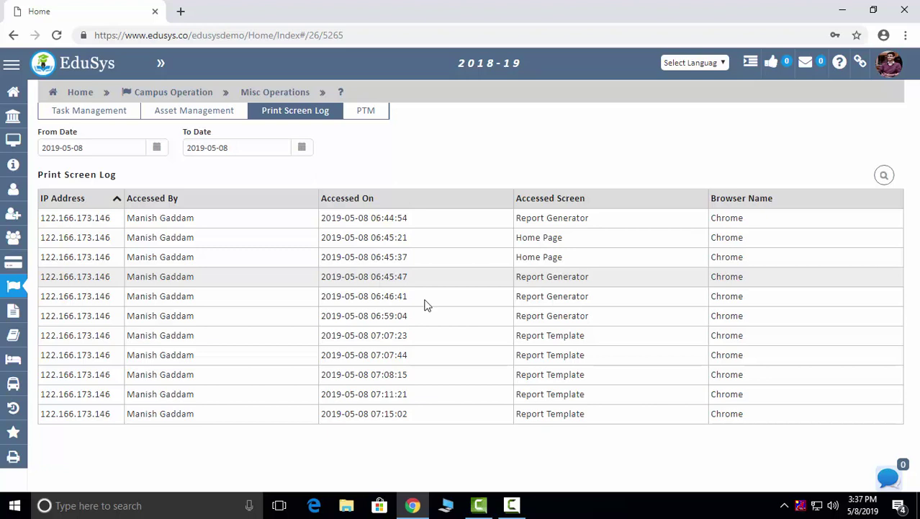
mouse_move(13, 237)
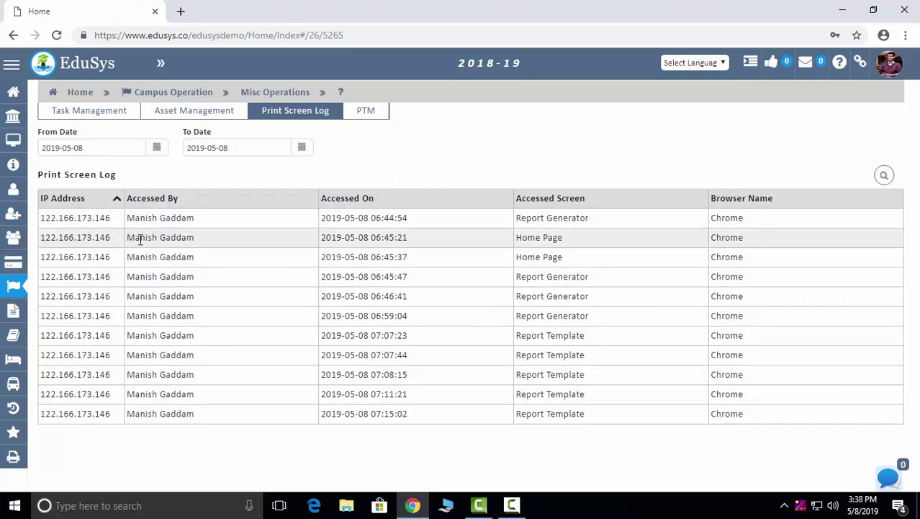
triple_click(559, 218)
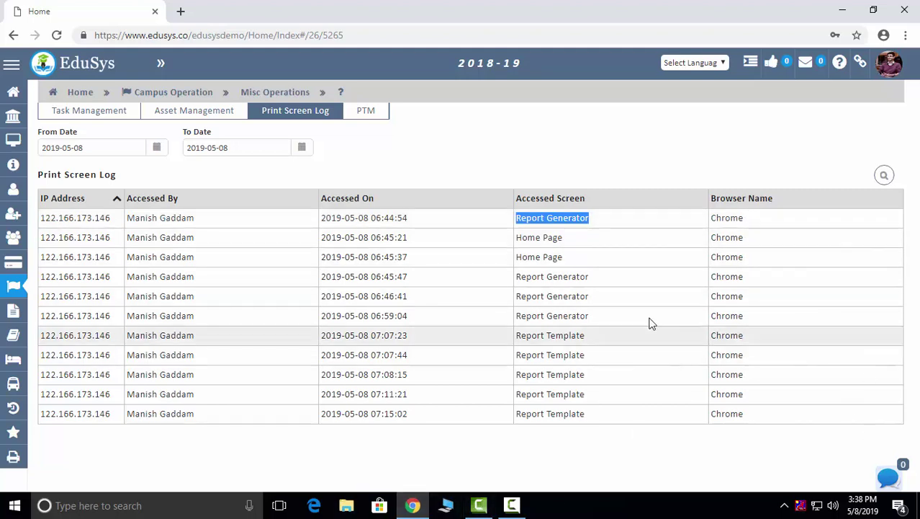
Step: View the scheduled parent meetings in PTM and return to the home page
click(380, 114)
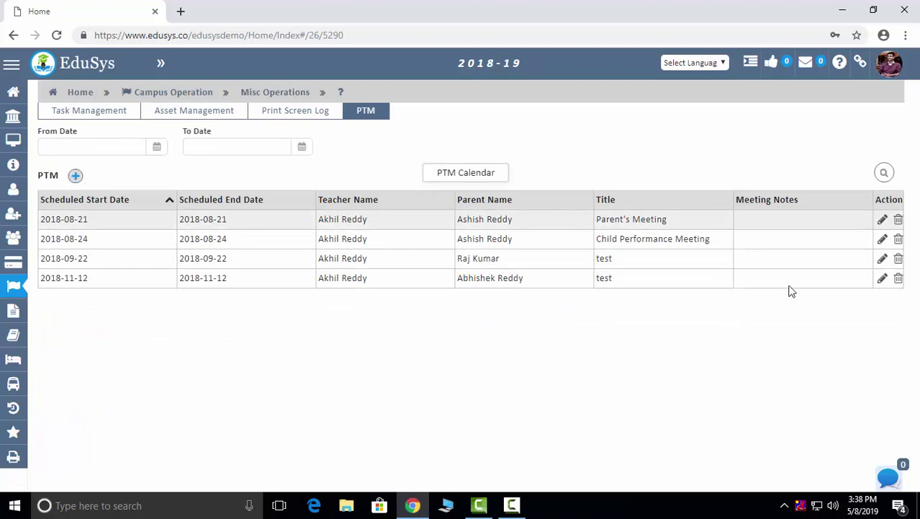
click(81, 98)
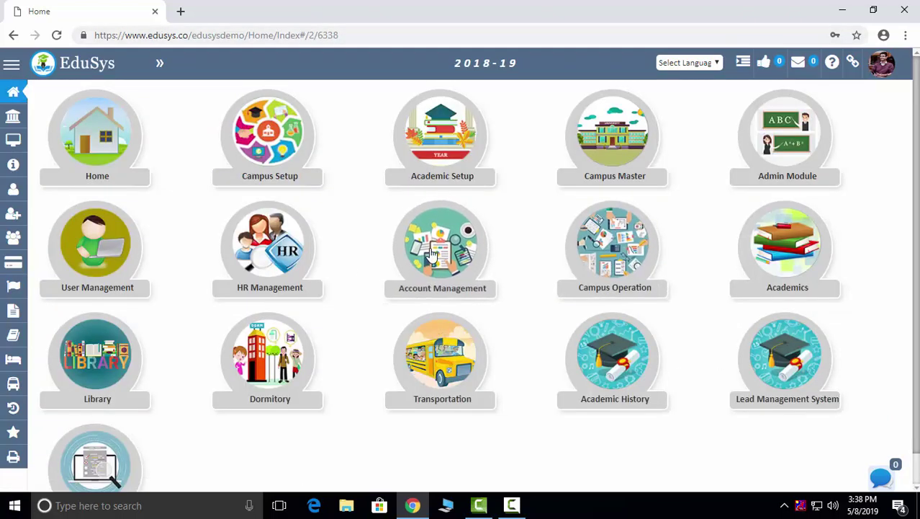
Step: Open Accounts/Journals in Account Management and add a blank row to Institution Account Details without saving
click(442, 284)
click(140, 163)
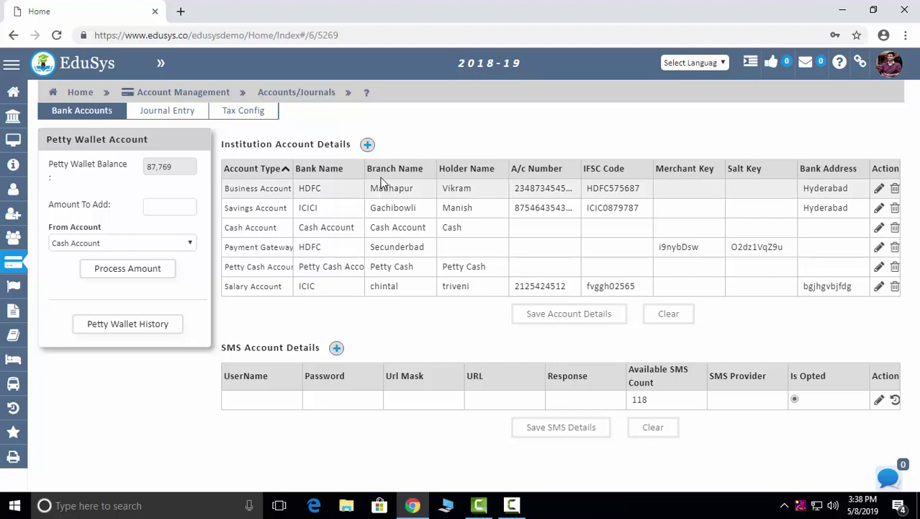
click(367, 144)
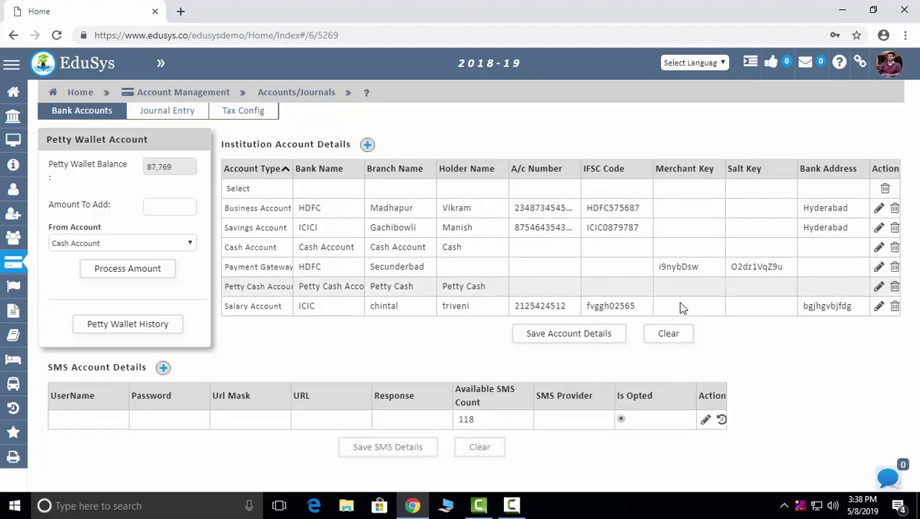
Step: Set the Journal Entry From Date to 2019-02-12 and review the listed transactions
click(167, 110)
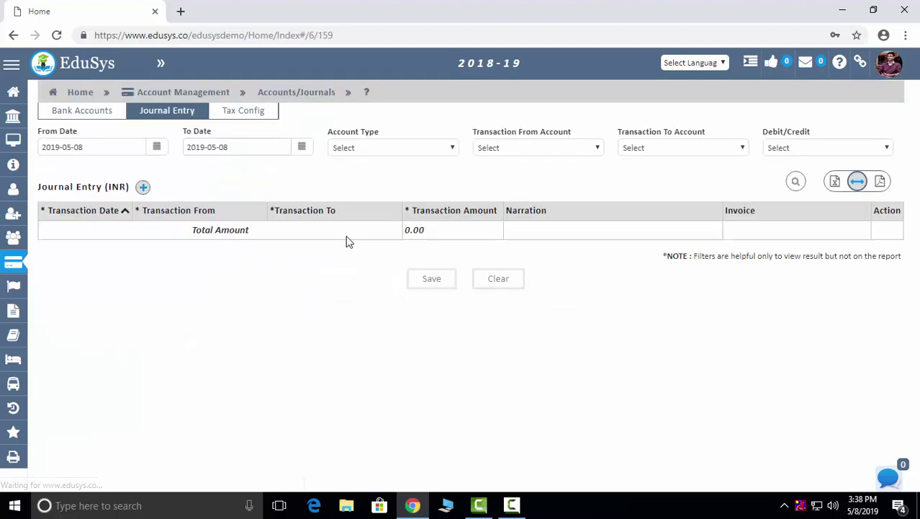
click(156, 147)
click(155, 171)
click(156, 172)
click(155, 170)
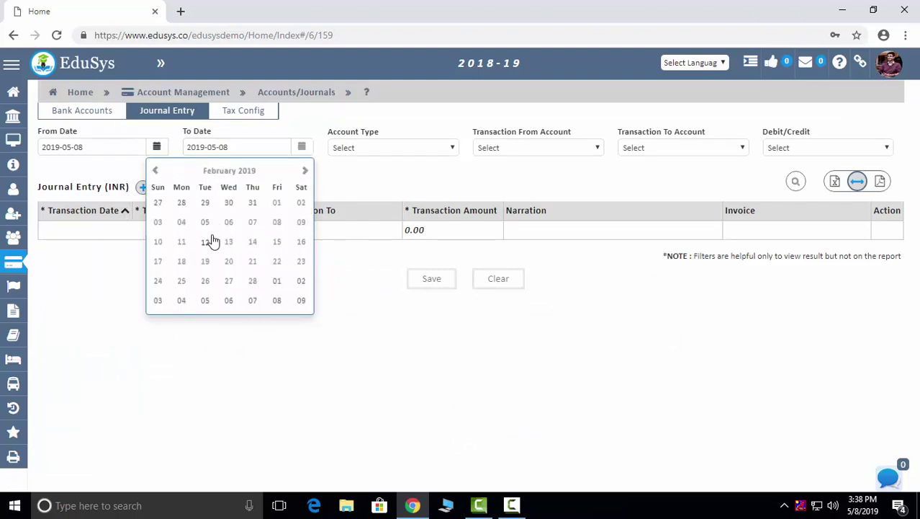
click(209, 242)
scroll(269, 261, down, 2)
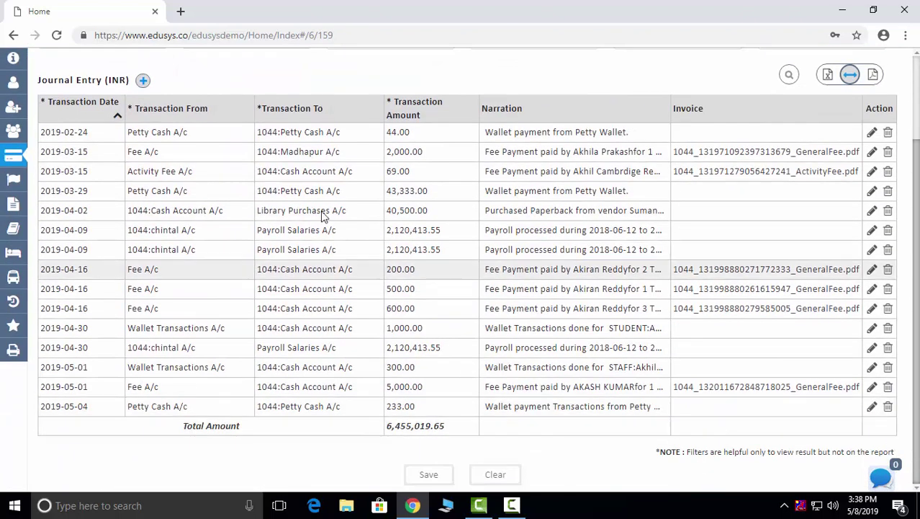
scroll(366, 386, up, 2)
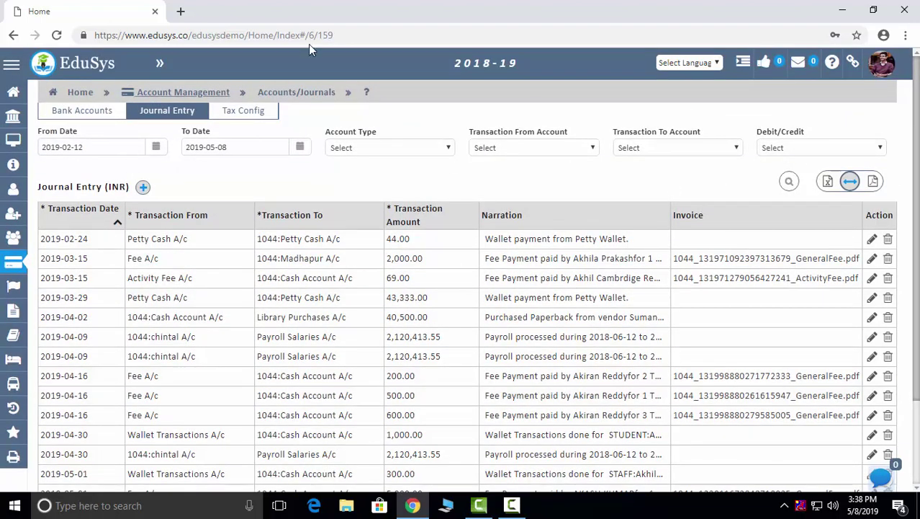
Step: Filter the journal entries by account type Cash Account-Cash Account, try ICICI-Gachibowli, and return to Cash Account-Cash Account
click(398, 150)
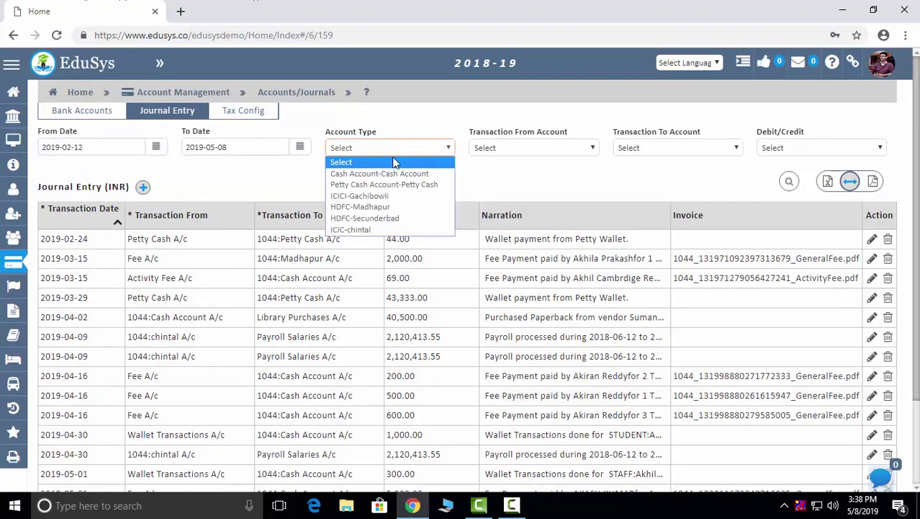
click(389, 173)
click(409, 150)
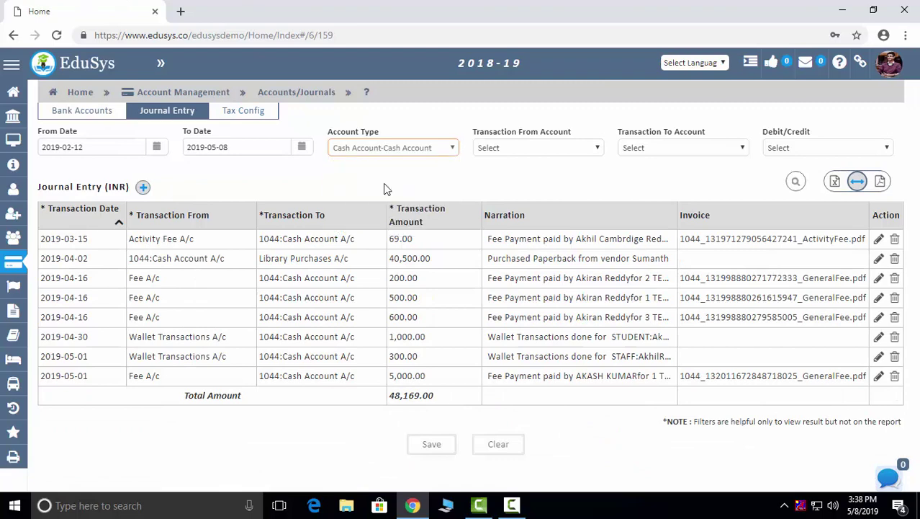
click(387, 185)
click(392, 151)
click(388, 195)
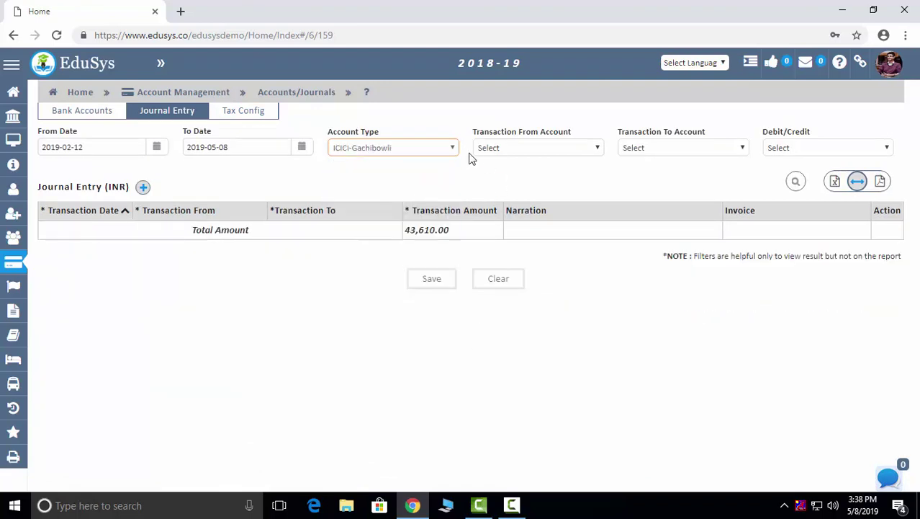
click(439, 148)
click(432, 173)
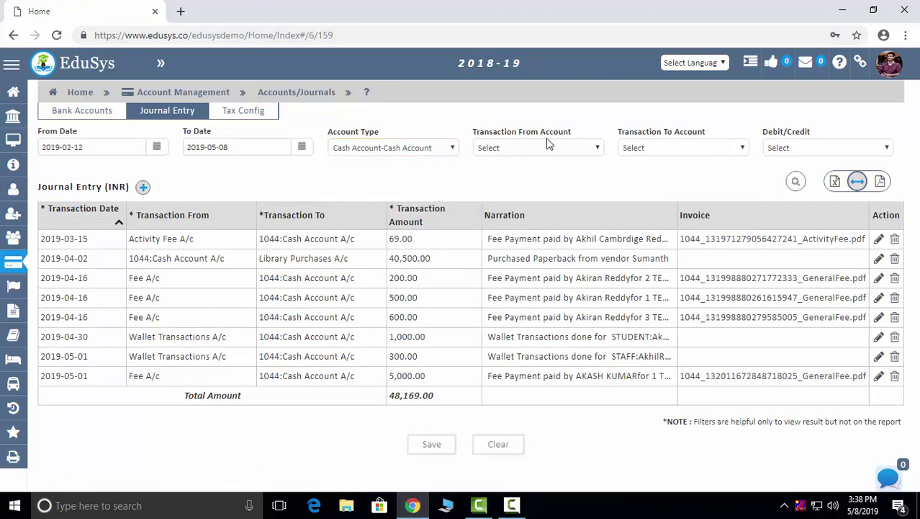
Step: View the Transaction From Account, Transaction To Account and Debit/Credit filter choices without setting them
click(538, 147)
click(639, 148)
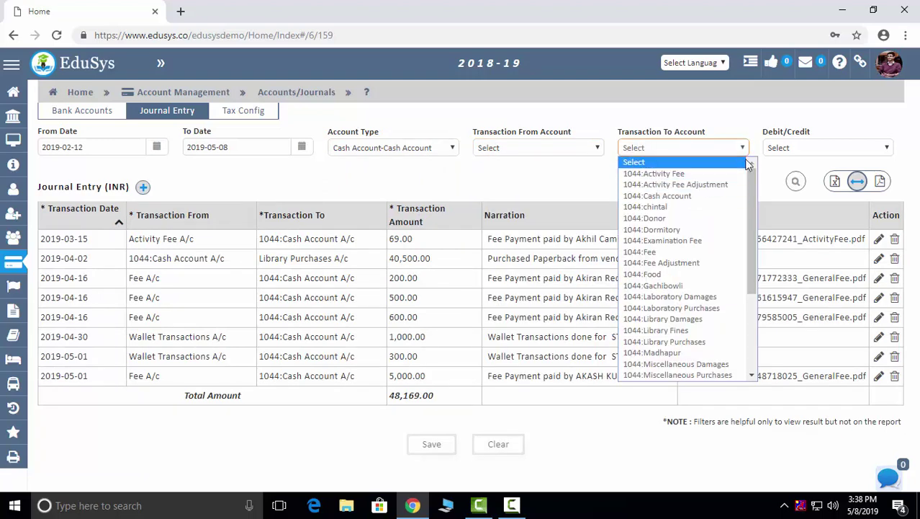
click(768, 152)
click(768, 152)
click(693, 181)
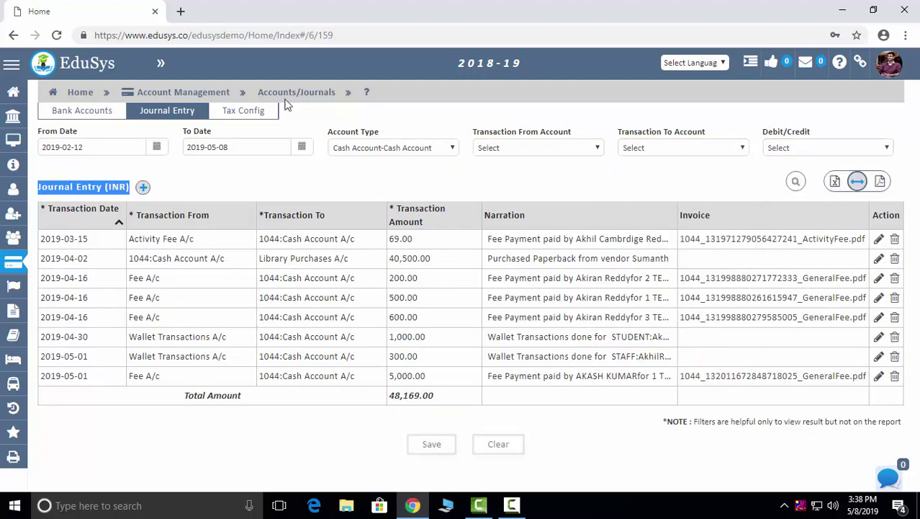
Step: Leave Journal Entry without saving and view the state tax percentages in Tax Config
click(253, 113)
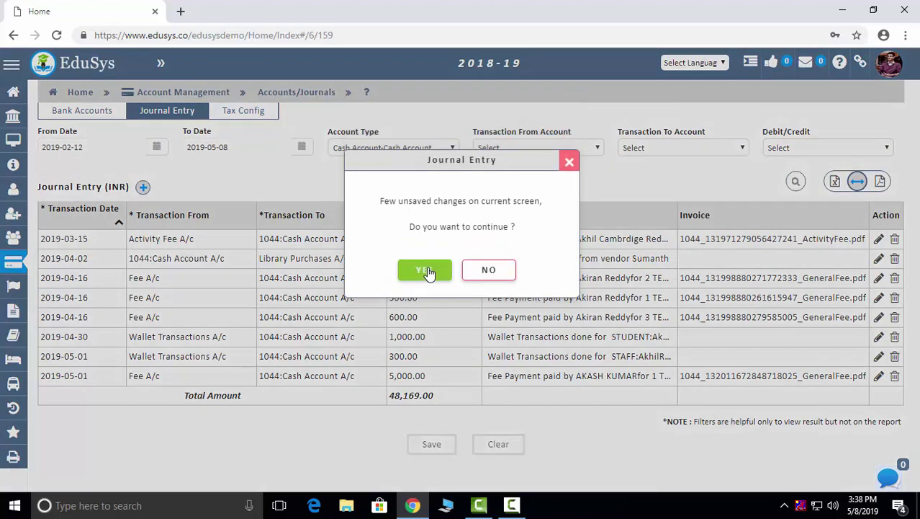
click(430, 271)
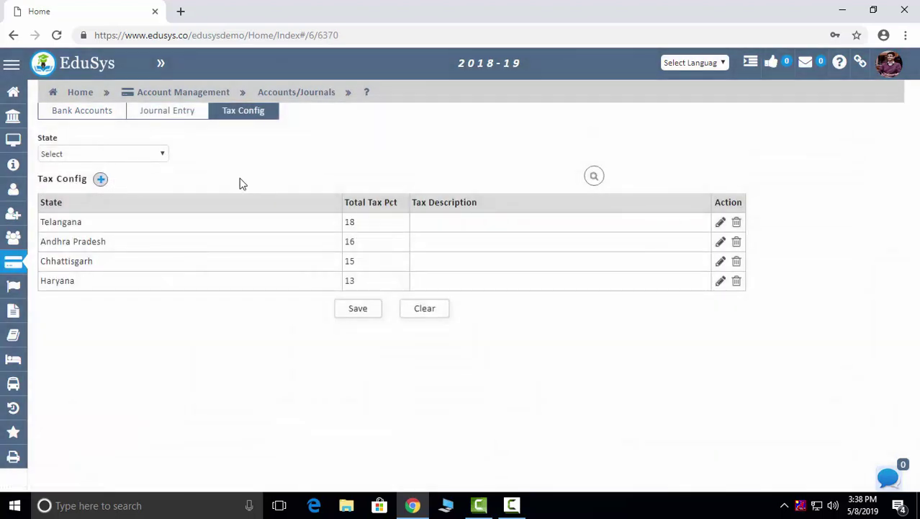